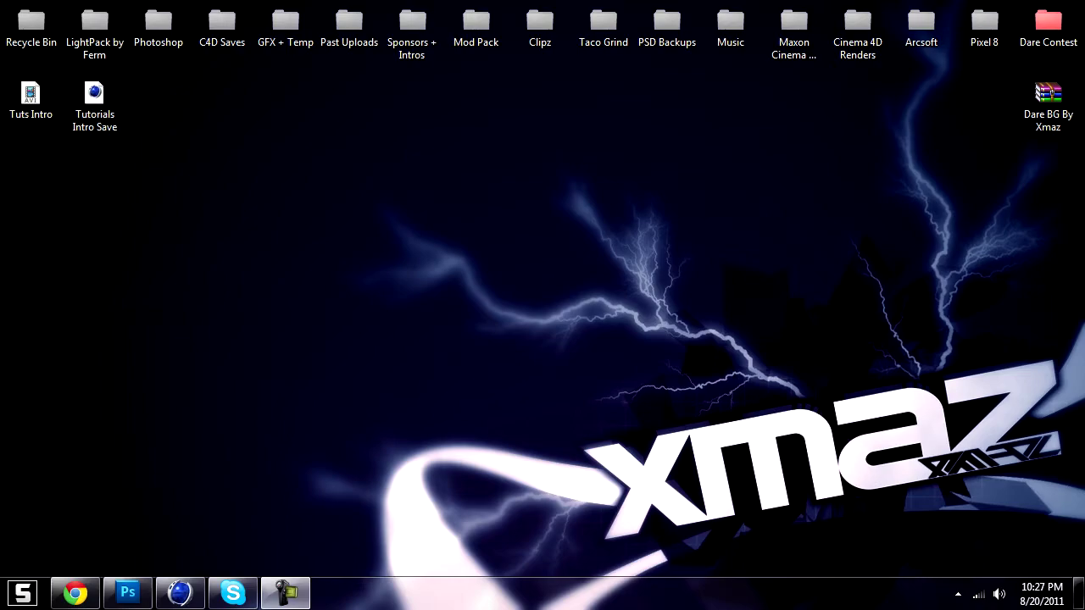
- Switch to Cinema 4D and add a MoText object to the empty scene
left_click(180, 593)
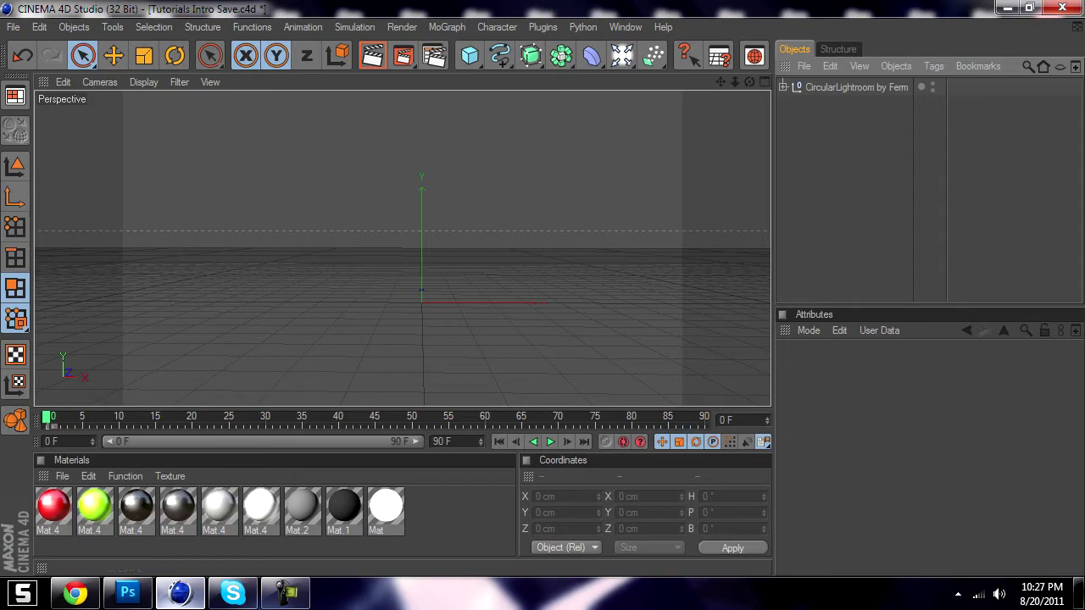
left_click(13, 26)
key("Escape")
left_click_drag(750, 82, 795, 3)
left_click_drag(749, 83, 753, 151)
left_click_drag(406, 233, 407, 258, "alt")
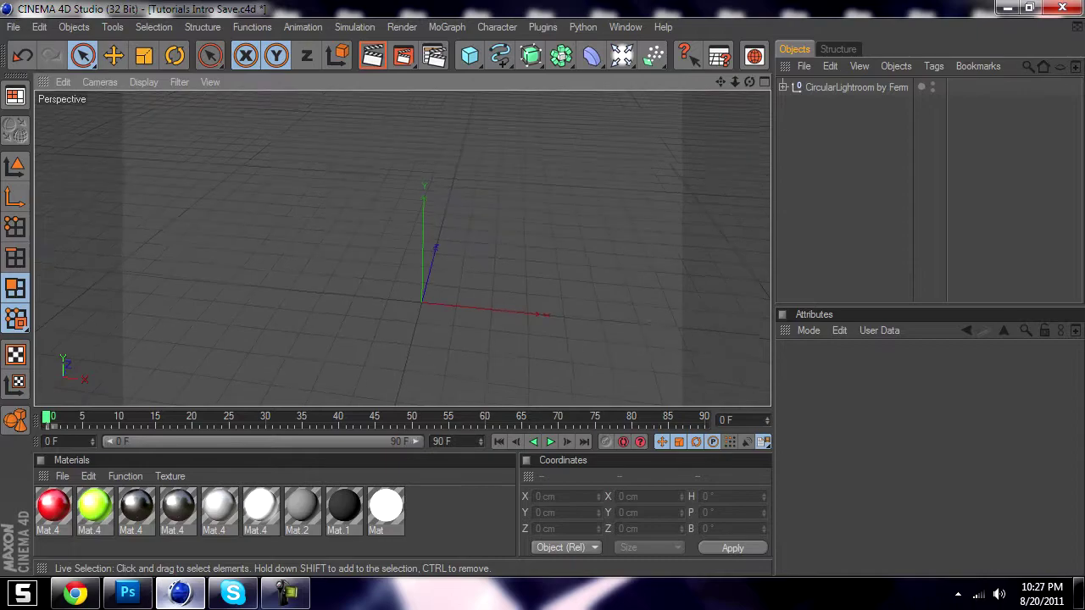
left_click_drag(749, 82, 756, 56)
left_click_drag(407, 227, 407, 191, "alt")
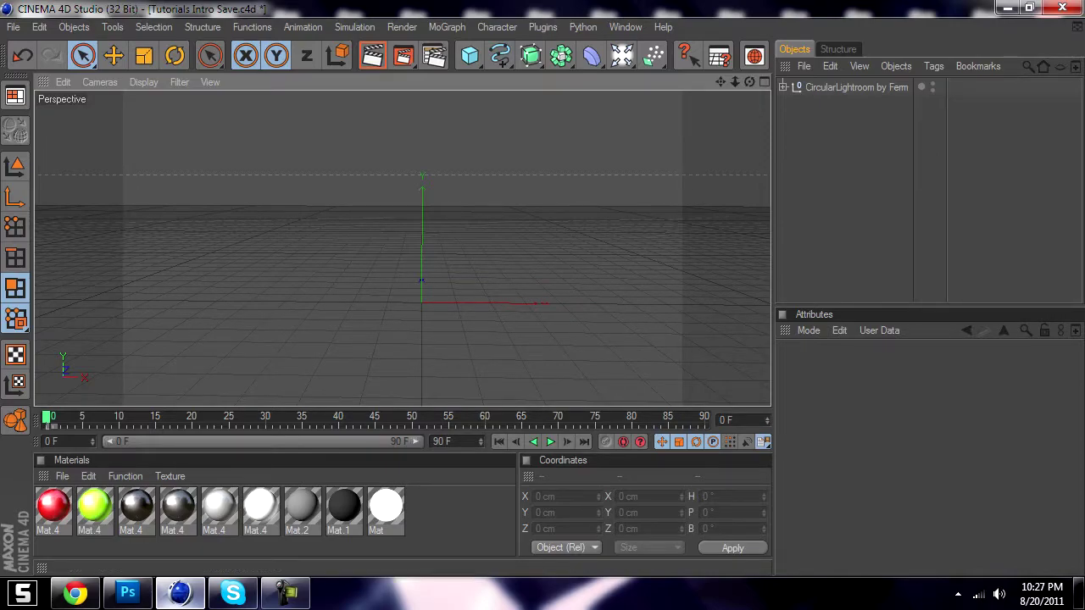
left_click(447, 27)
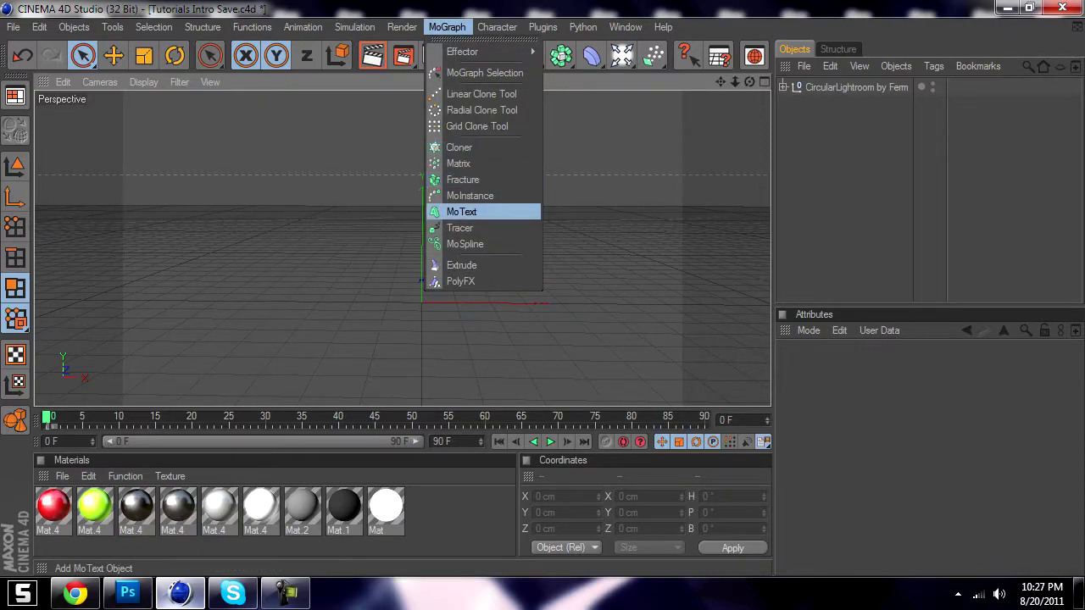
left_click(462, 212)
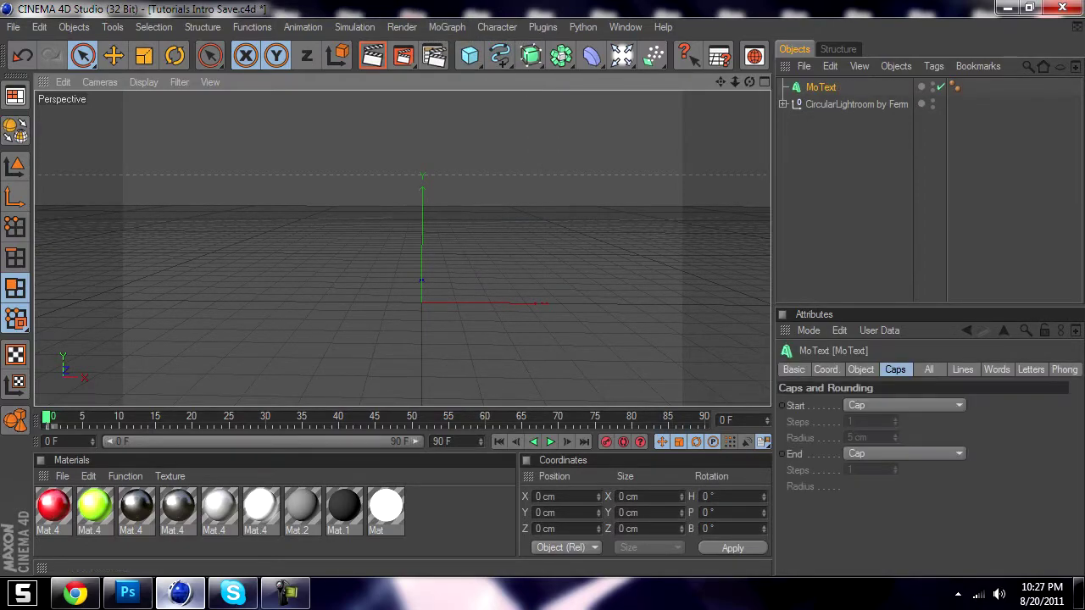
- Set the wording of the MoText object to "Xmaz"
left_click(861, 370)
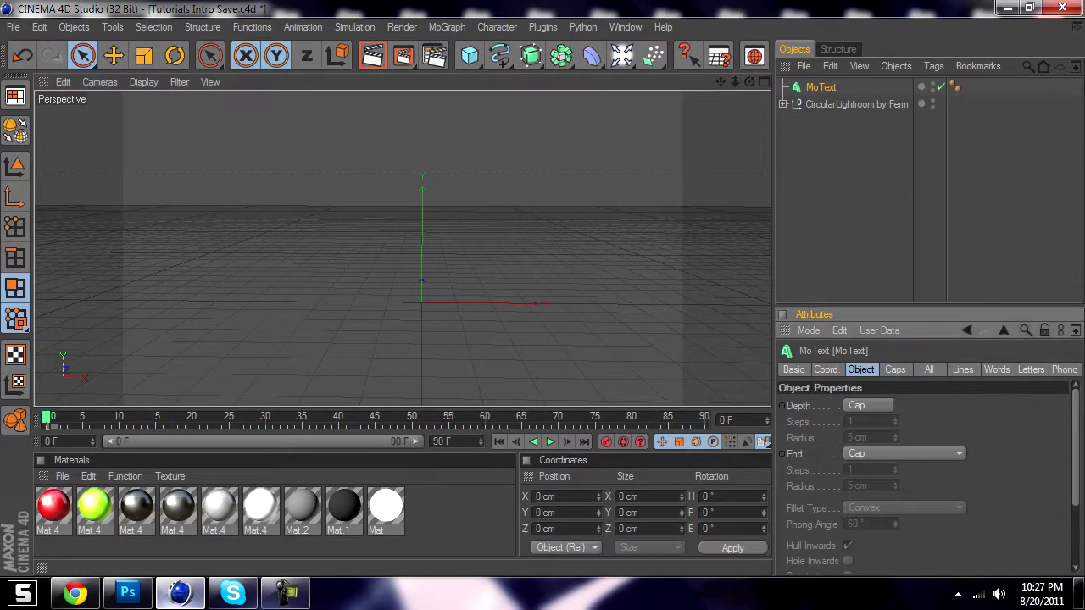
double_click(819, 443)
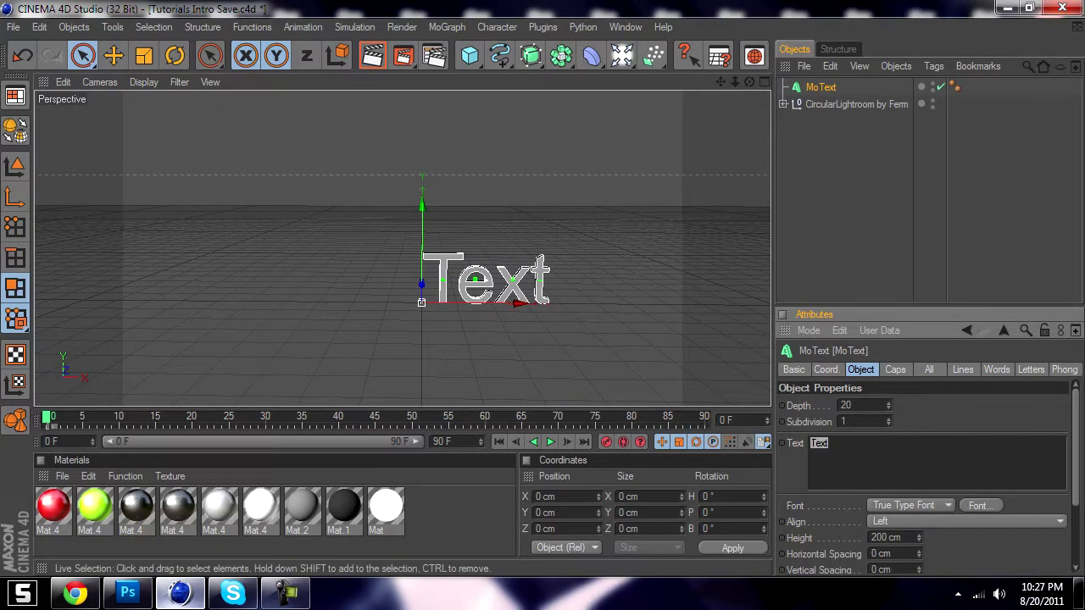
type("Xmaz")
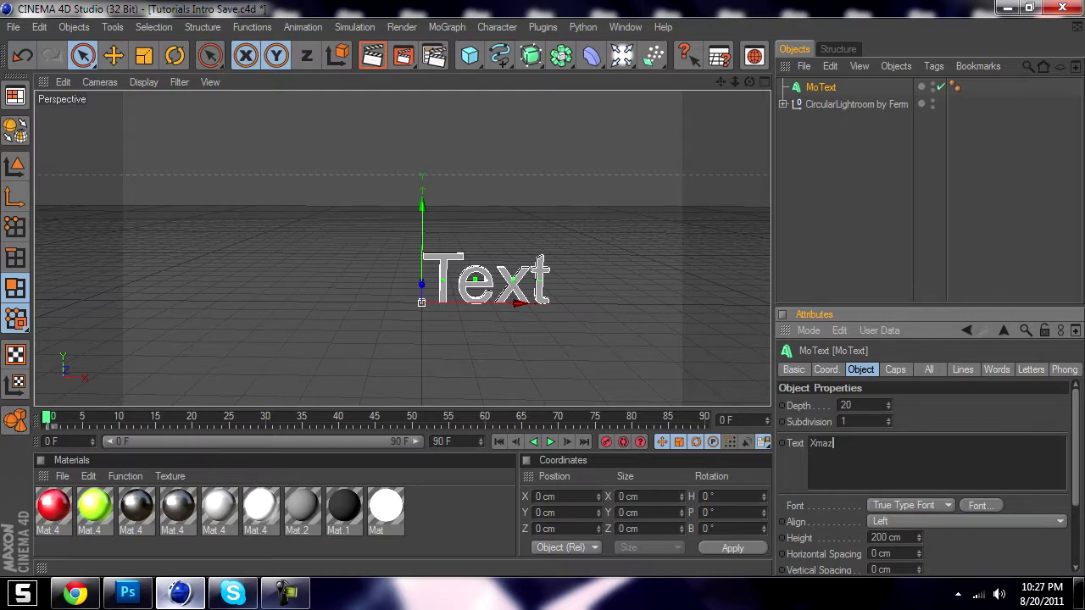
- Set the MoText font to the graffiti-style typeface whose name begins with "Ra"
left_click(981, 506)
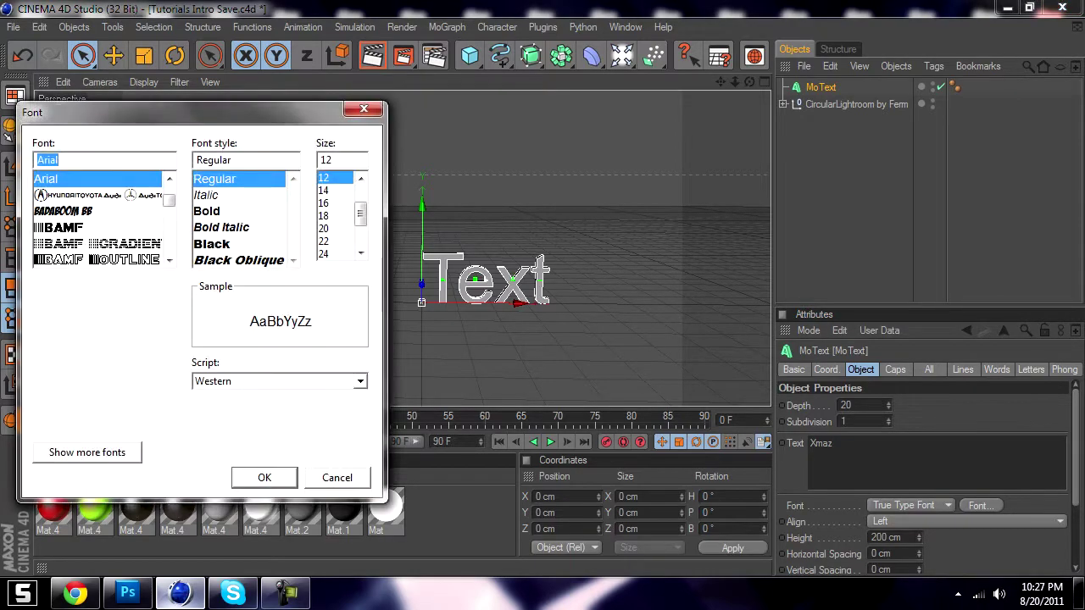
type("r")
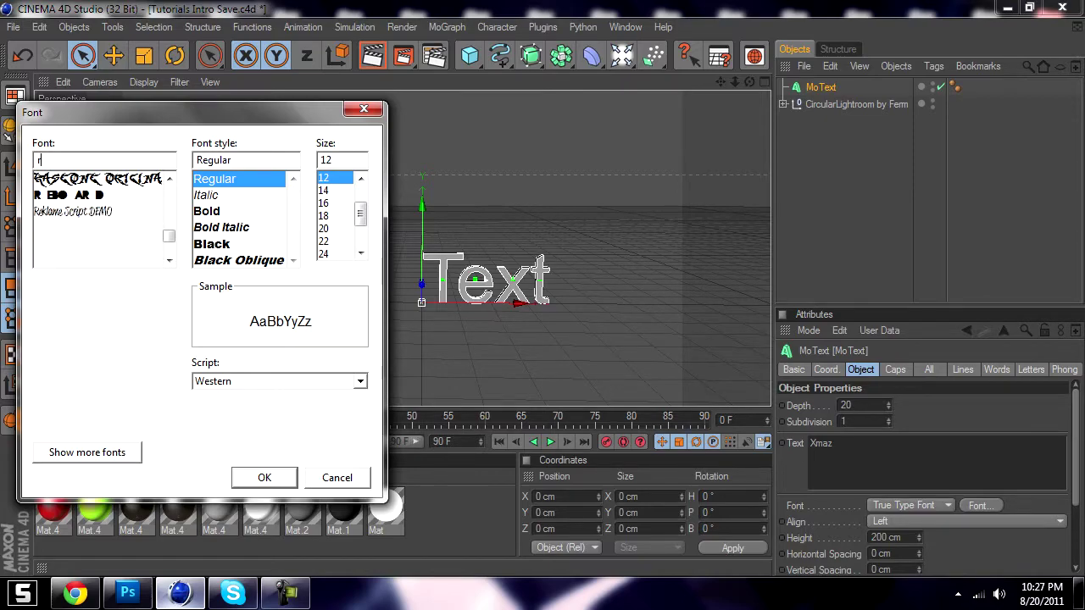
type("a")
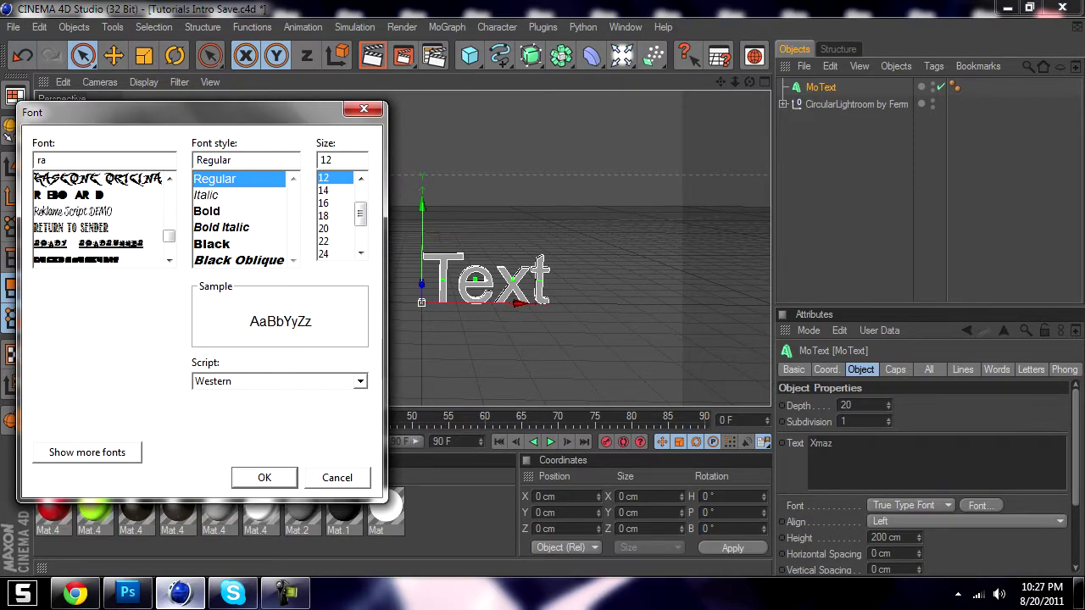
key("Down")
key("Return")
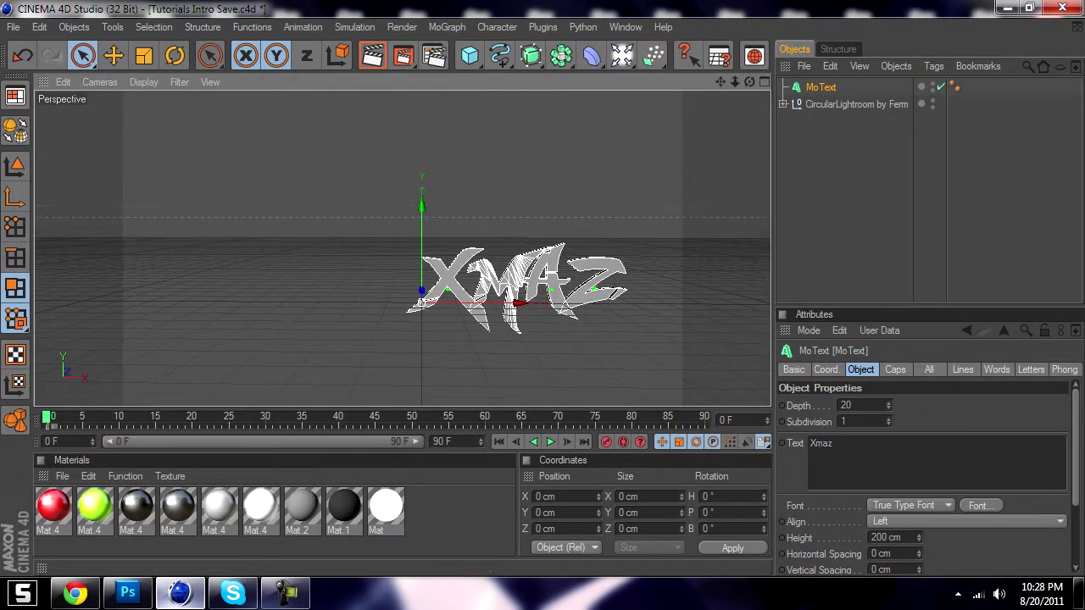
- Change the wording to all-capital "XMAZ" and shift the text along its X axis until it is roughly centred on the world origin
left_click_drag(519, 304, 465, 304)
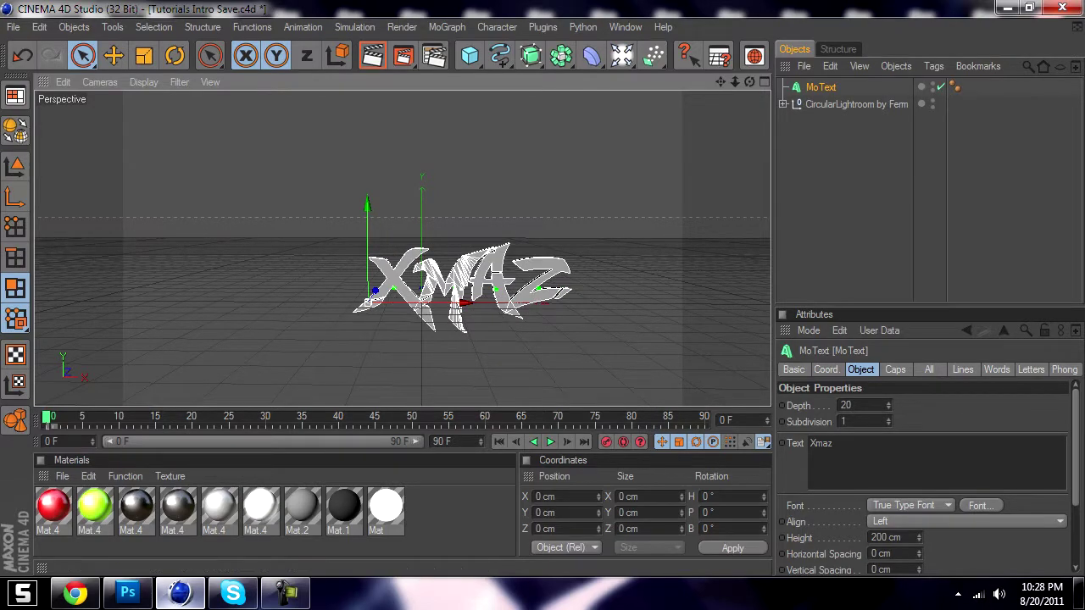
left_click_drag(835, 444, 810, 444)
type("XMAZ")
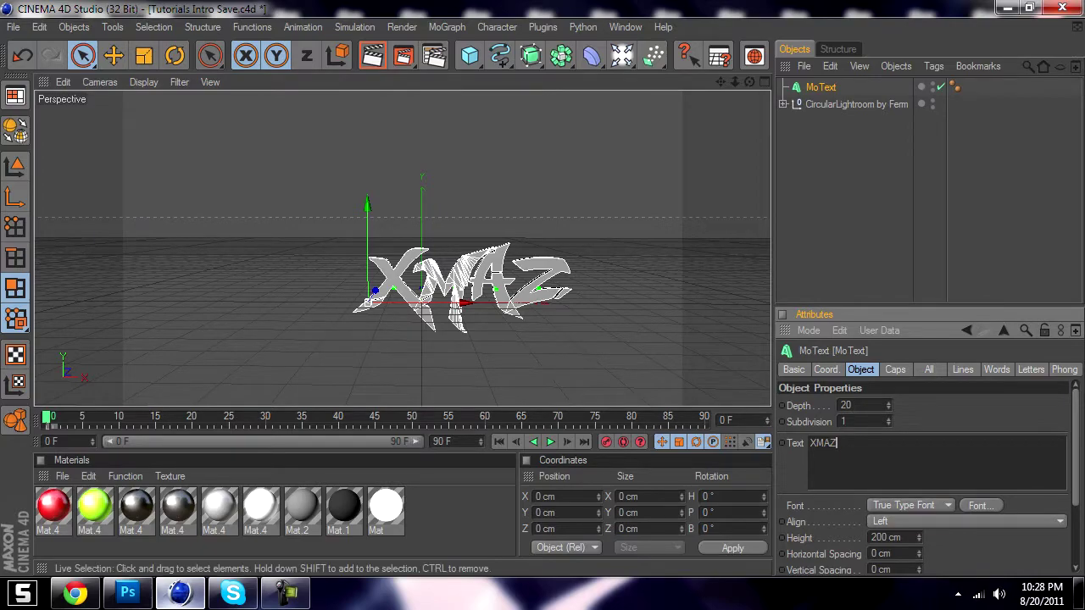
left_click(576, 314)
scroll(575, 313, "up", 3)
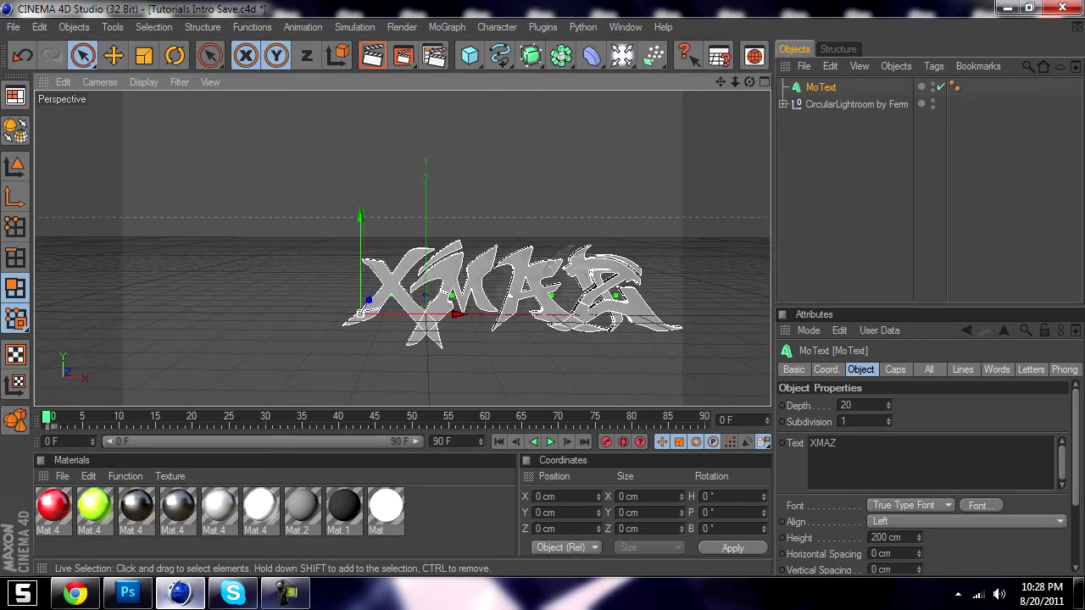
left_click_drag(721, 82, 709, 47)
left_click_drag(446, 278, 357, 278)
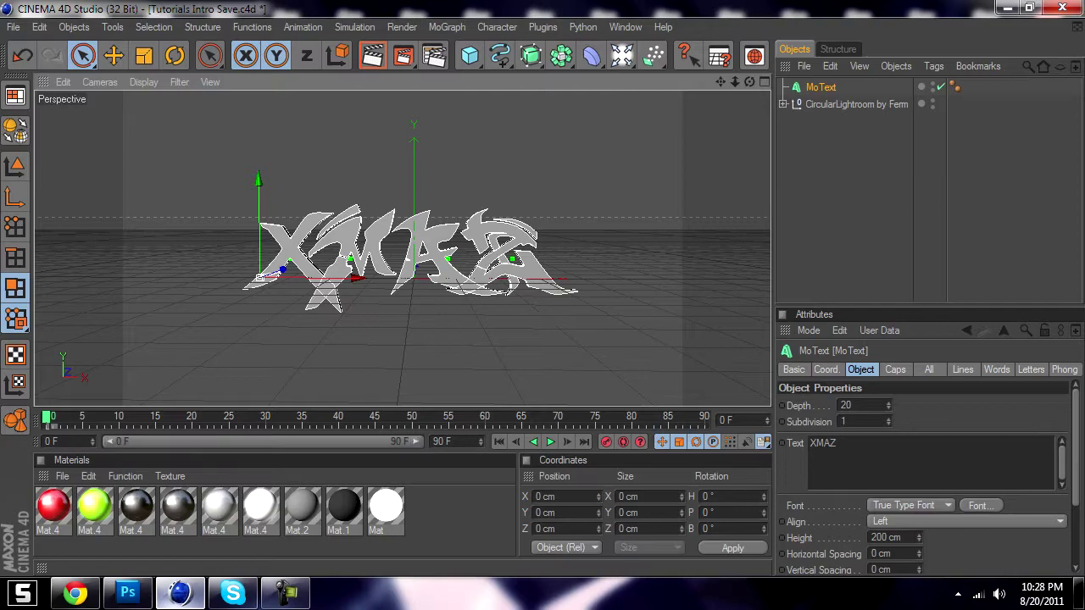
- Tighten the horizontal letter spacing of the text, trying -5 cm and settling on -10 cm
left_click(874, 553)
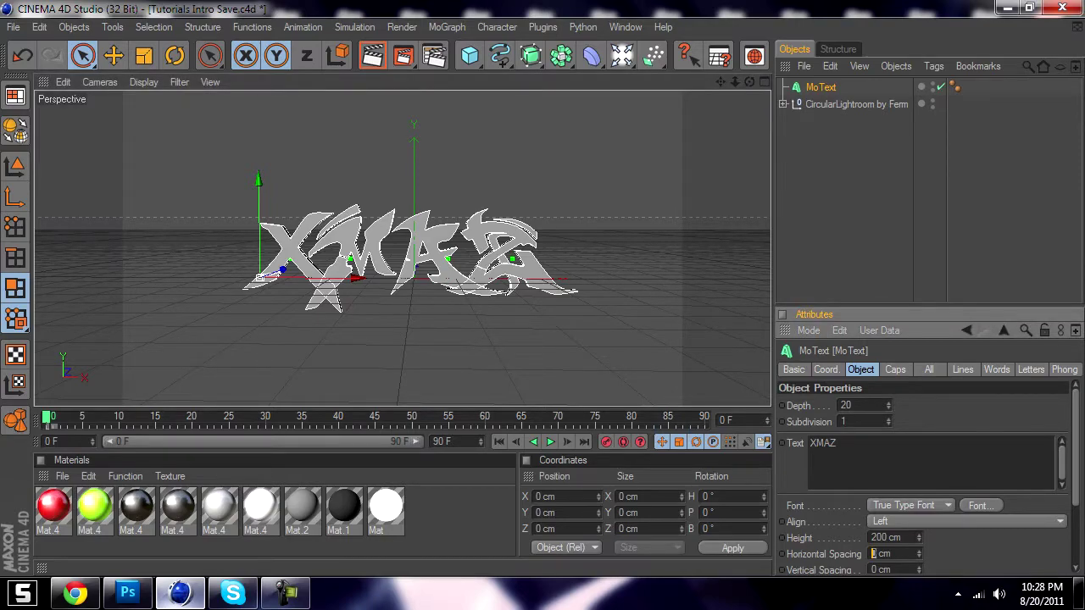
type("-5")
key("Return")
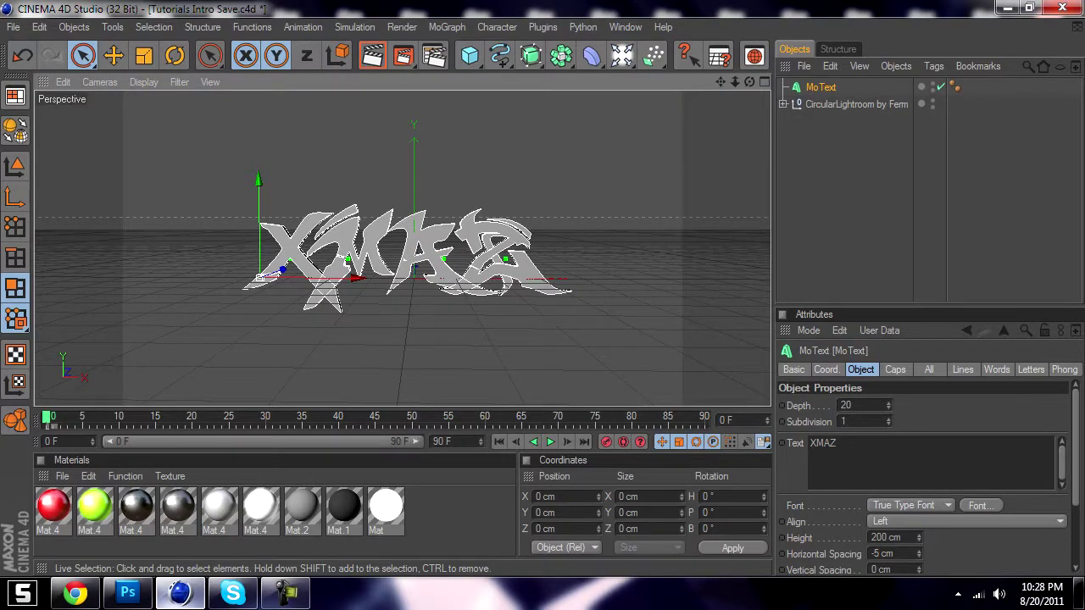
left_click(878, 554)
type("10")
key("Return")
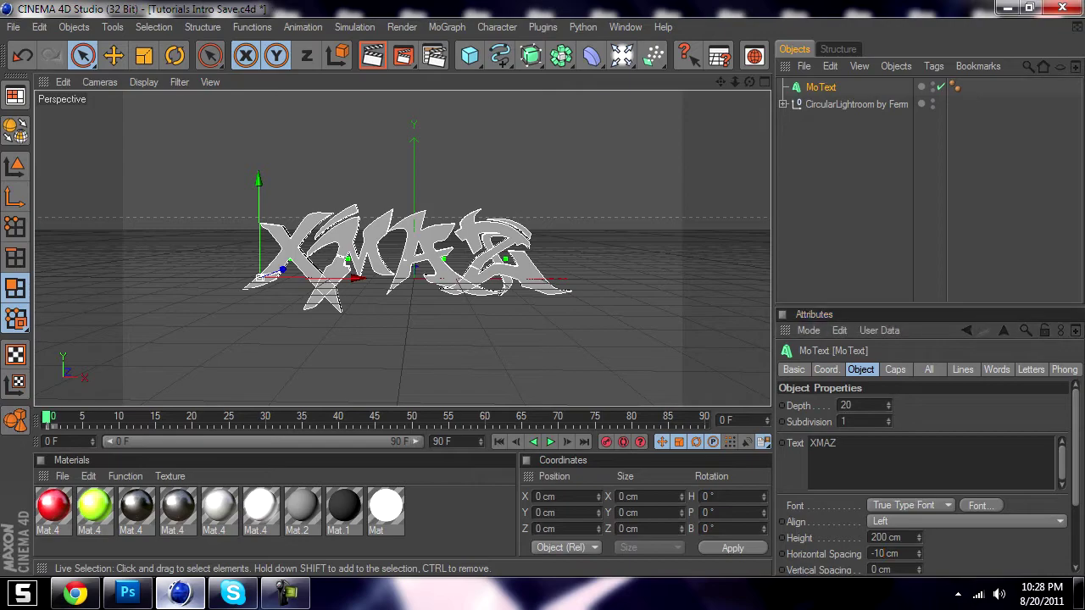
- Set the extrusion depth of the XMAZ text to 50
key("Delete")
left_click_drag(403, 248, 408, 241, "alt")
scroll(409, 241, "up", 1)
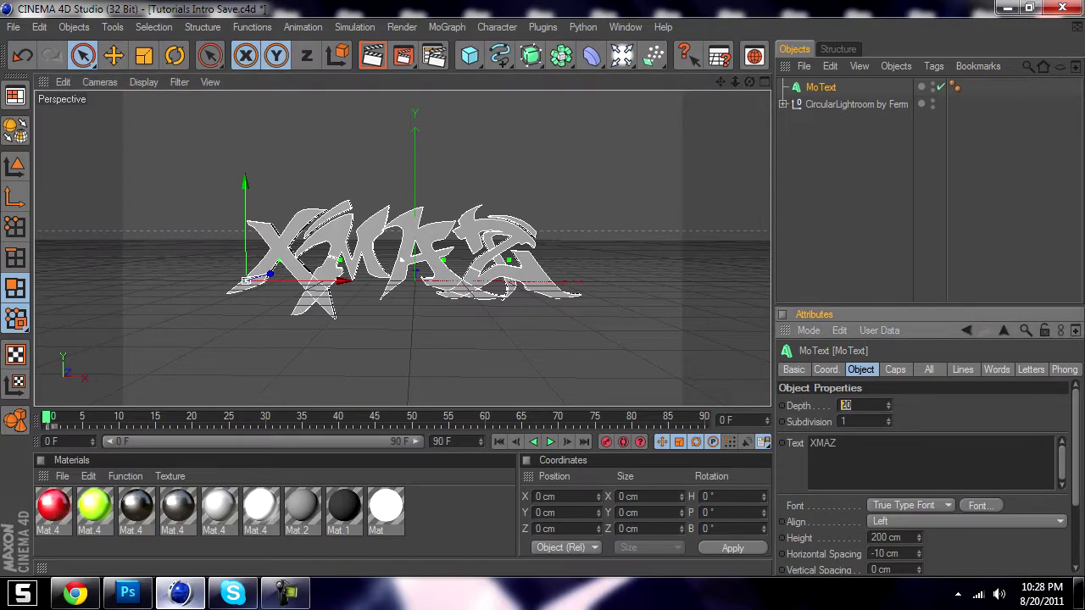
type("50")
key("Return")
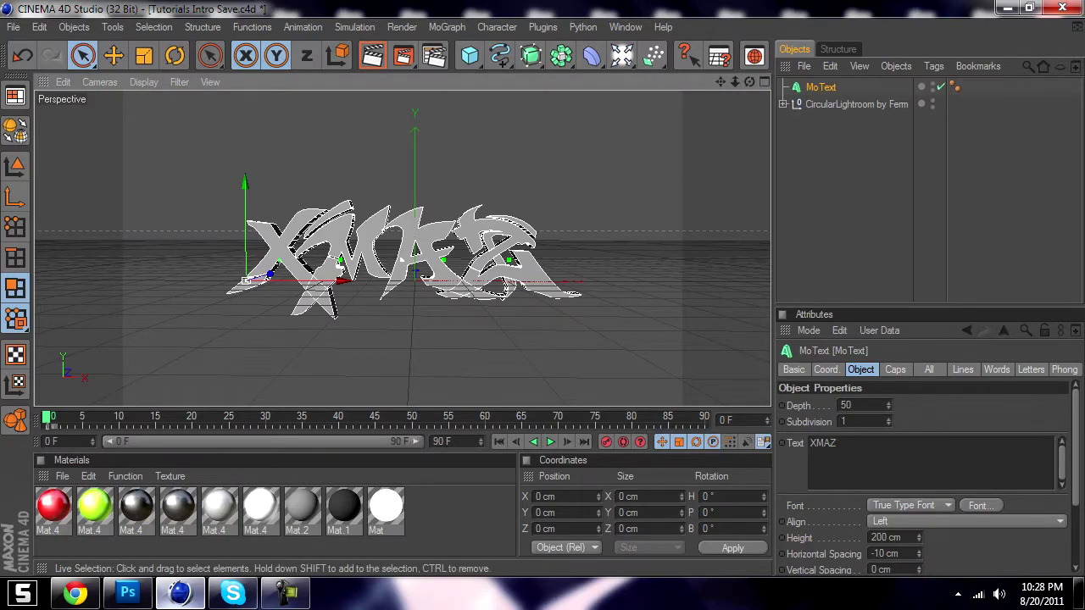
- Make the MoText object editable and expand its hierarchy down to the four separate letter objects
left_click_drag(402, 260, 427, 270, "alt")
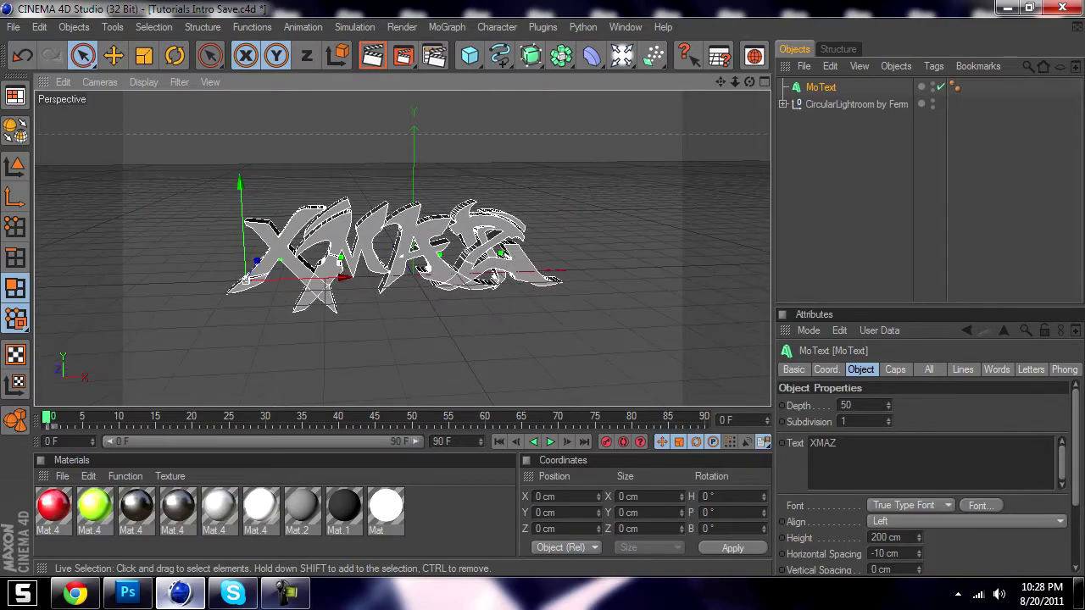
left_click_drag(495, 278, 476, 262, "alt")
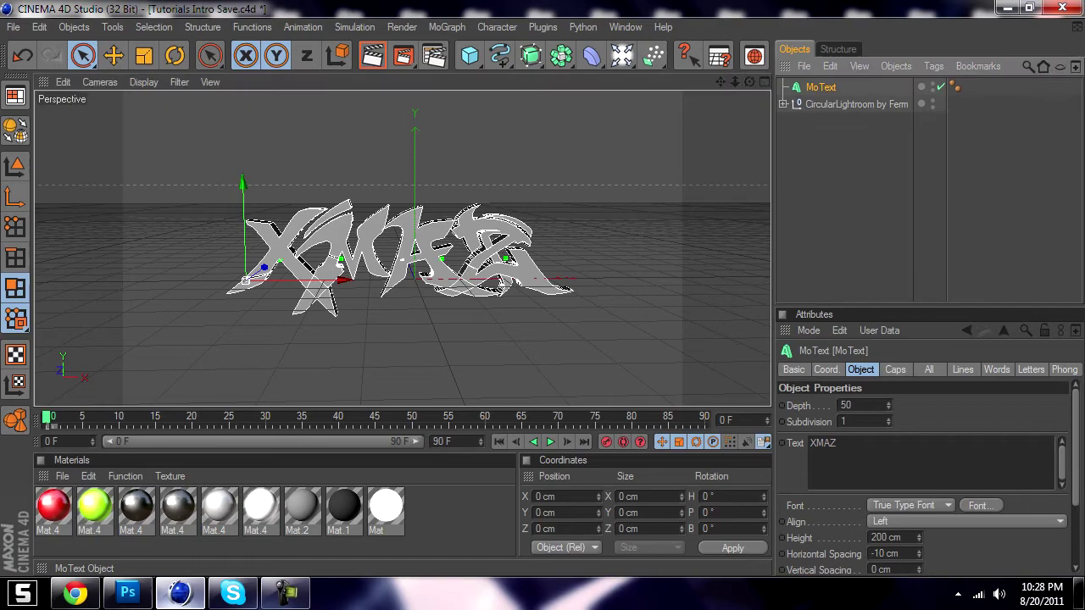
key("c")
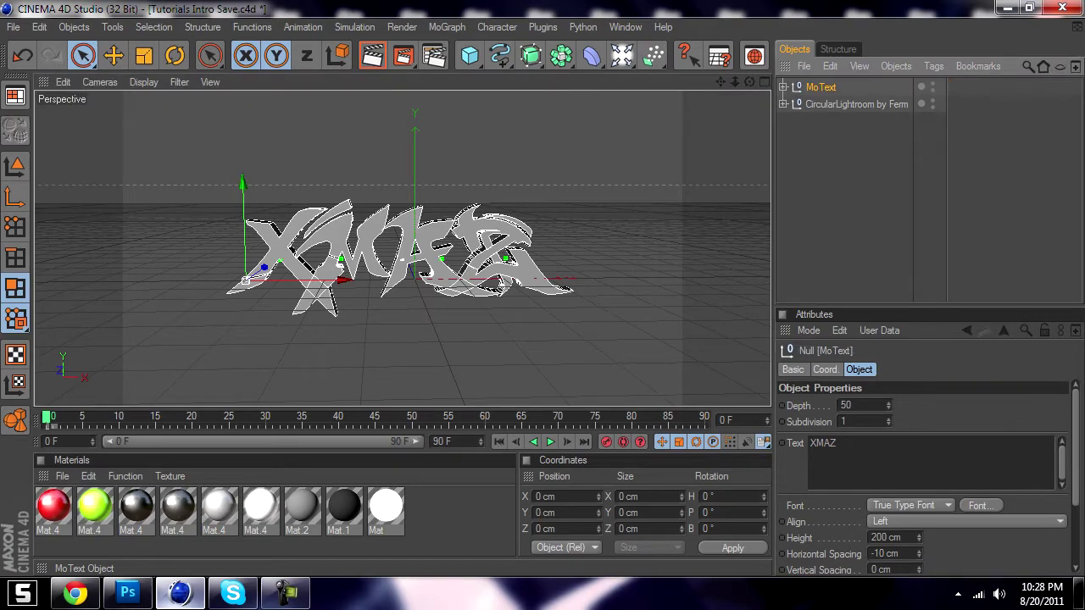
left_click(783, 87)
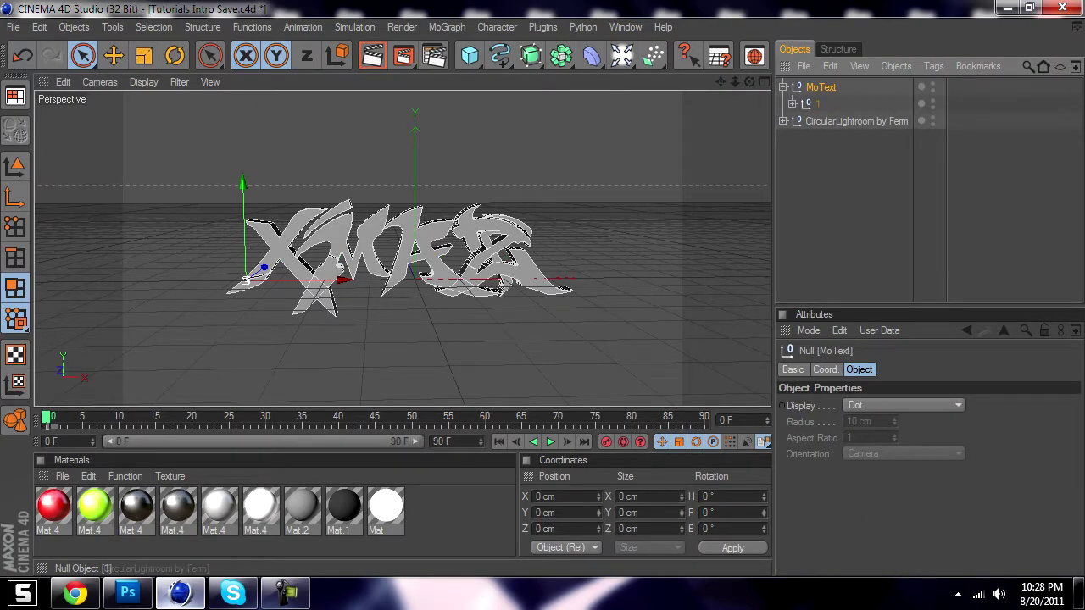
left_click(793, 105)
left_click(800, 120)
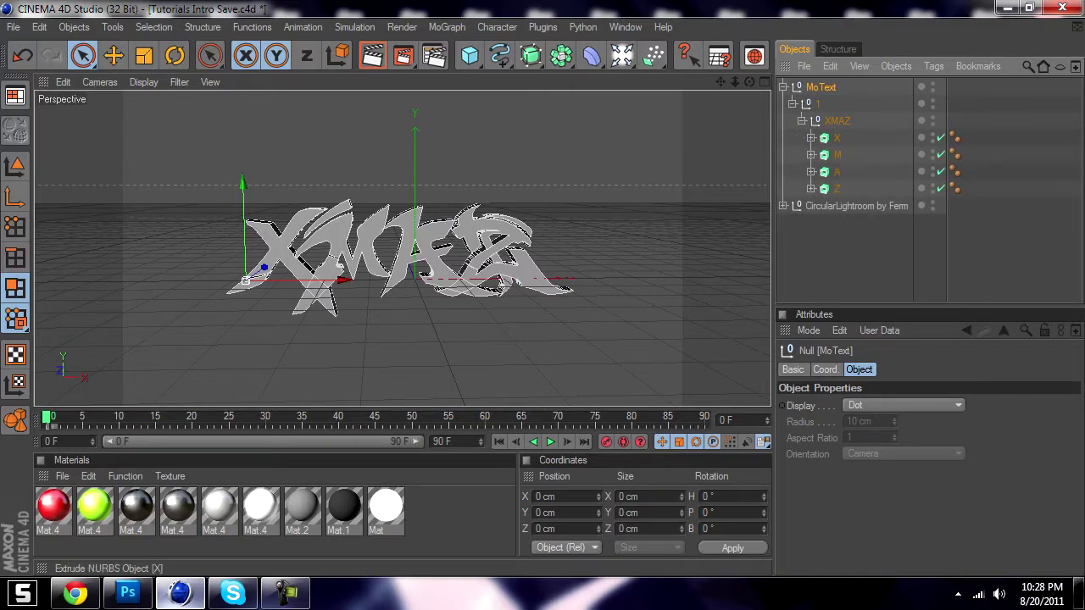
- Move the X, M, A and Z extrude objects out to the top level of the hierarchy and delete the leftover MoText null
left_click(837, 139)
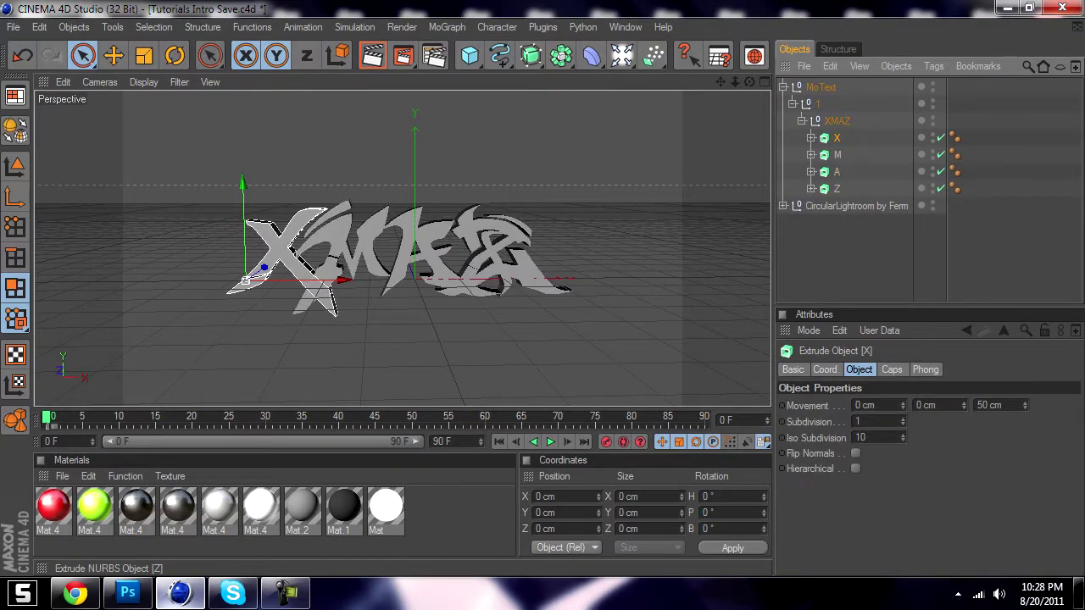
left_click(837, 188, "shift")
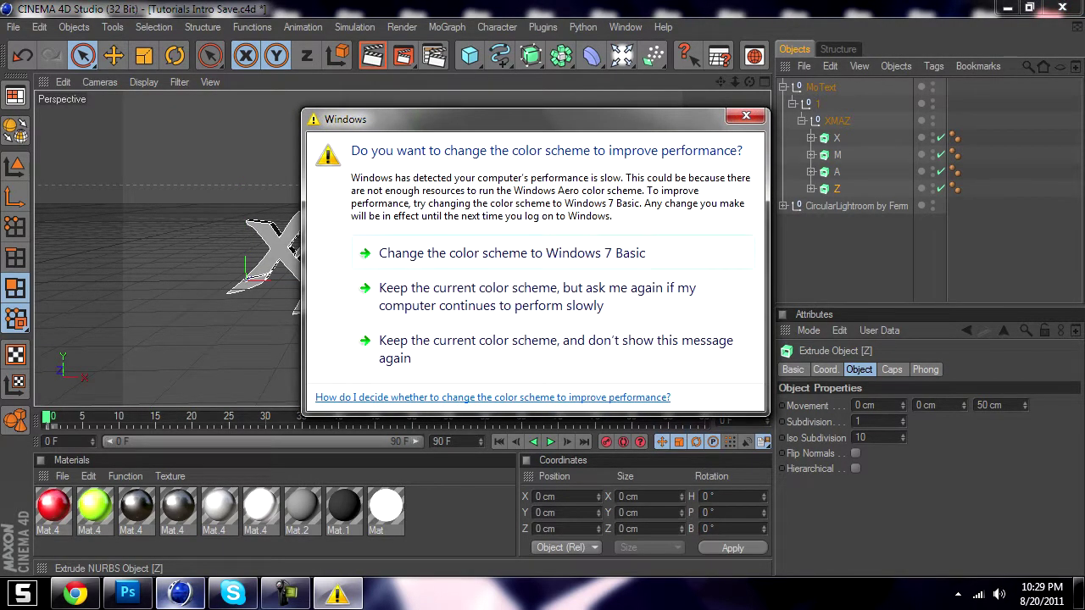
left_click(745, 116)
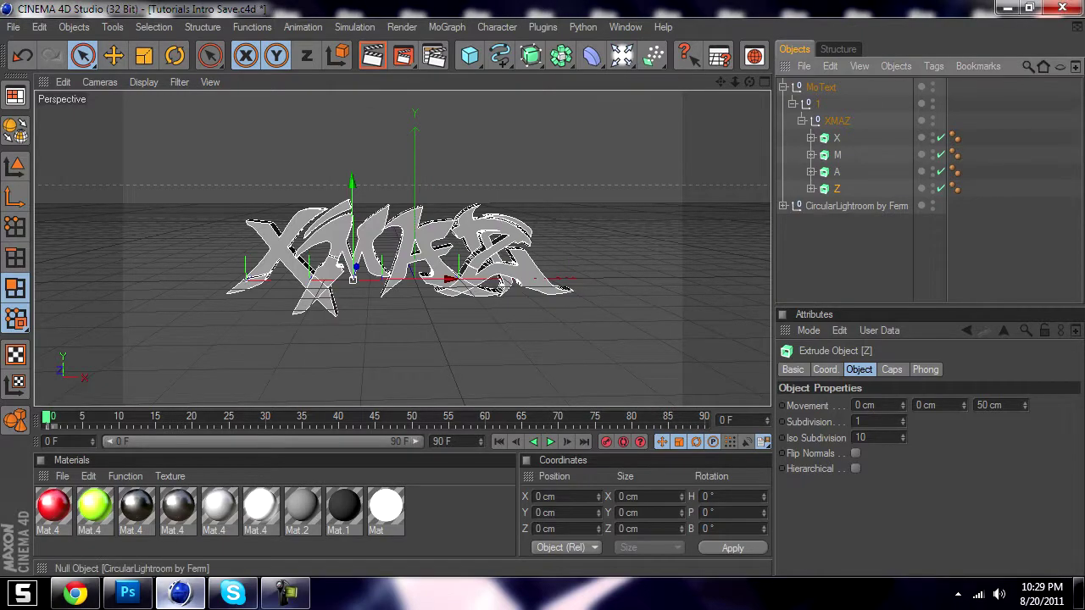
left_click_drag(876, 134, 834, 246)
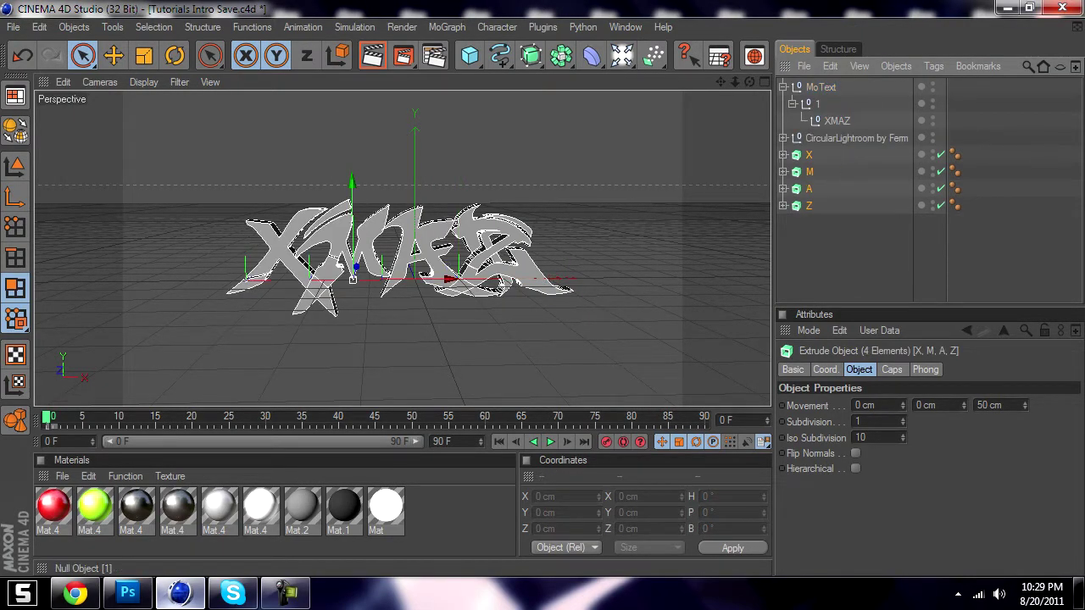
left_click(820, 87)
key("Delete")
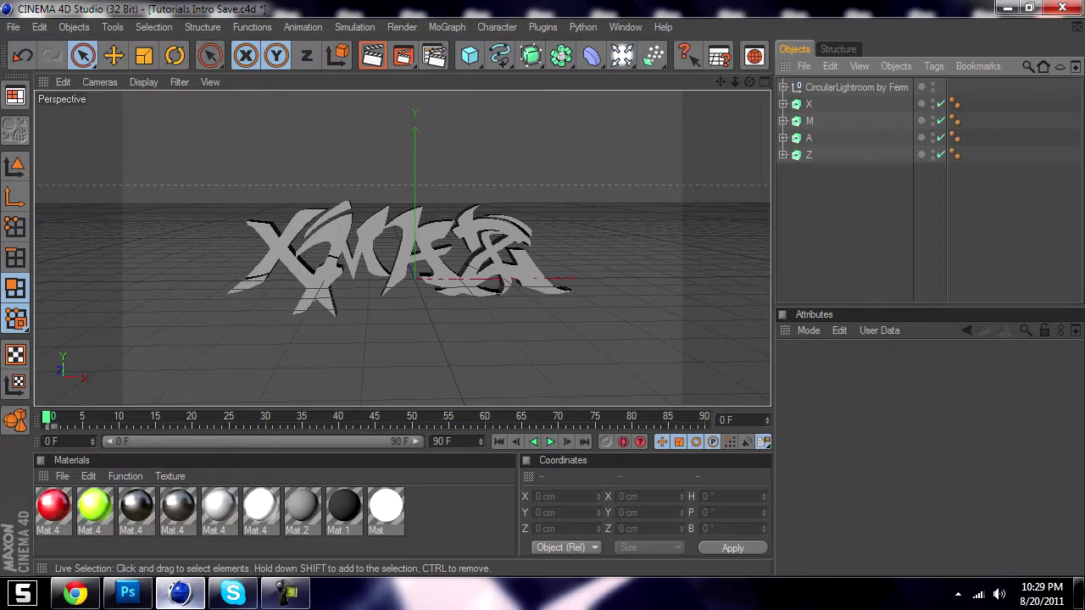
- Rotate the letter X to tilt it relative to the other letters, undoing the unwanted adjustment
scroll(402, 247, "up", 2)
mouse_move(402, 247)
left_mouse_down("alt")
mouse_move(387, 220)
mouse_move(393, 237)
left_mouse_up("alt")
left_click(809, 104)
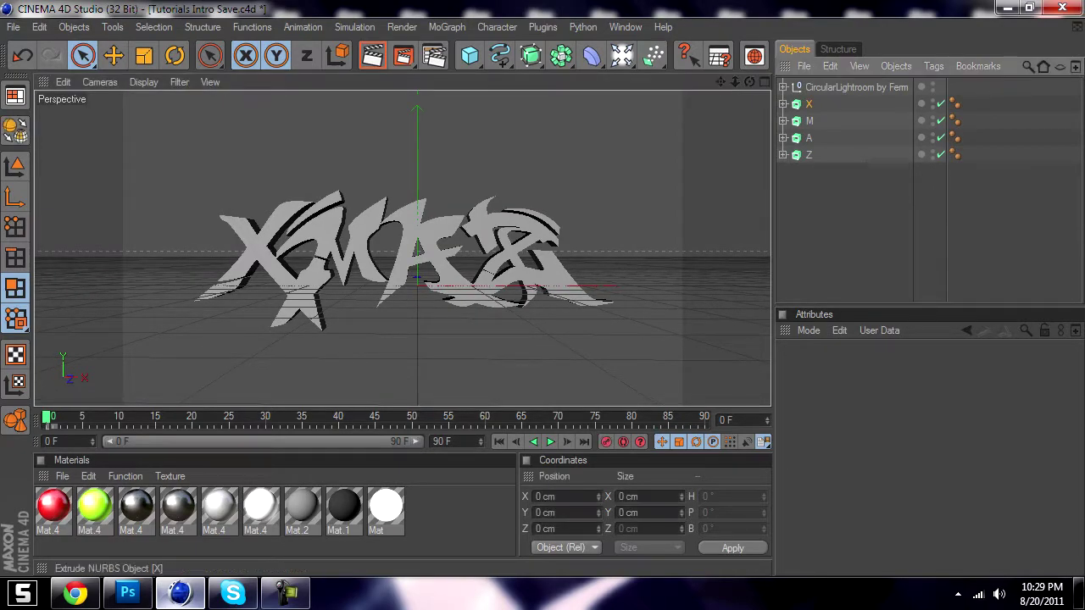
key("r")
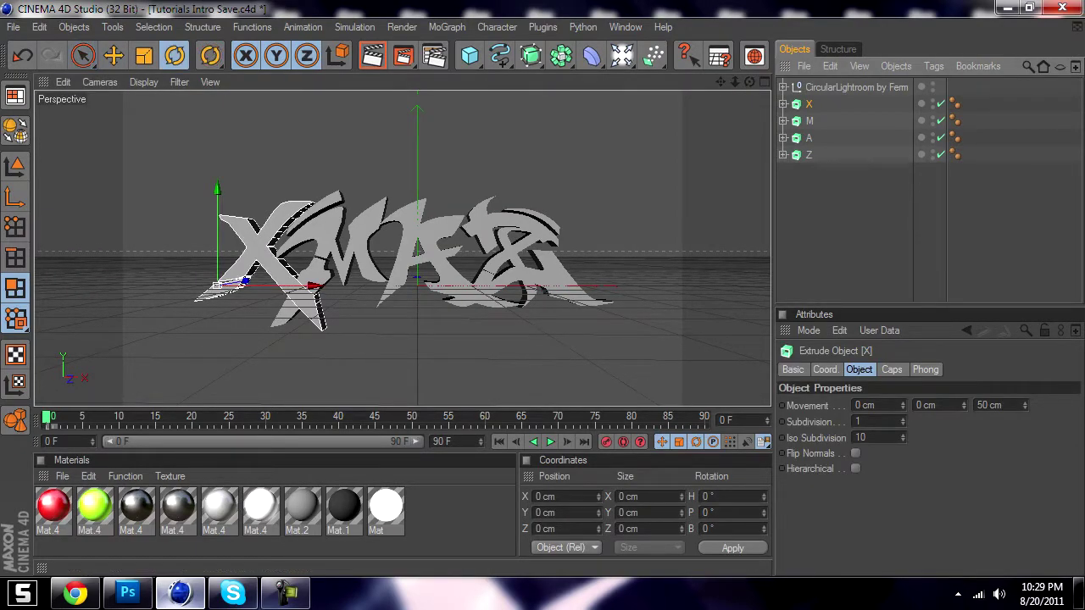
left_click_drag(216, 271, 251, 283)
key("ctrl+z")
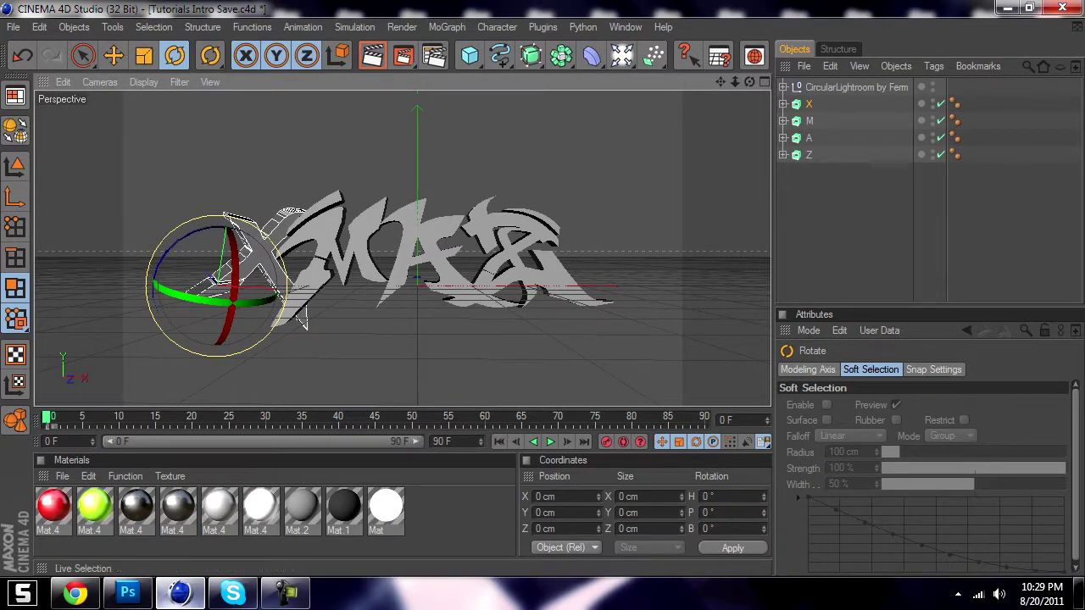
- Move the tilted letter X closer to the M, adjust its depth and raise it about 10.5 cm
key("space")
left_click_drag(297, 290, 308, 292)
left_click_drag(206, 266, 208, 267)
left_click_drag(242, 200, 244, 189)
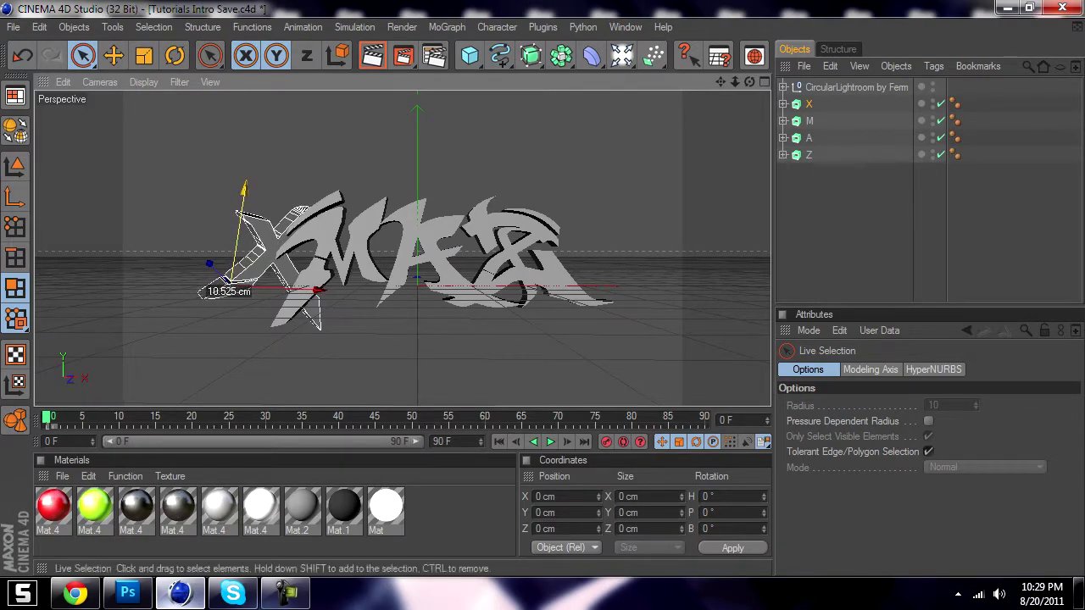
- Rotate the letter M so that it is angled differently from the neighbouring letters
left_click(810, 121)
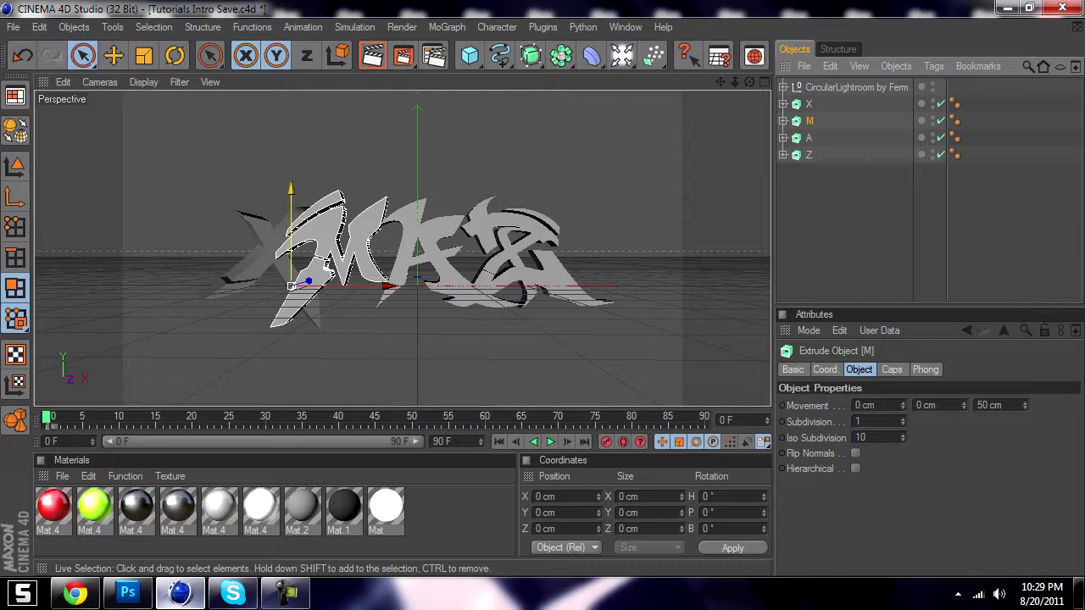
left_click(175, 55)
left_click_drag(309, 263, 323, 293)
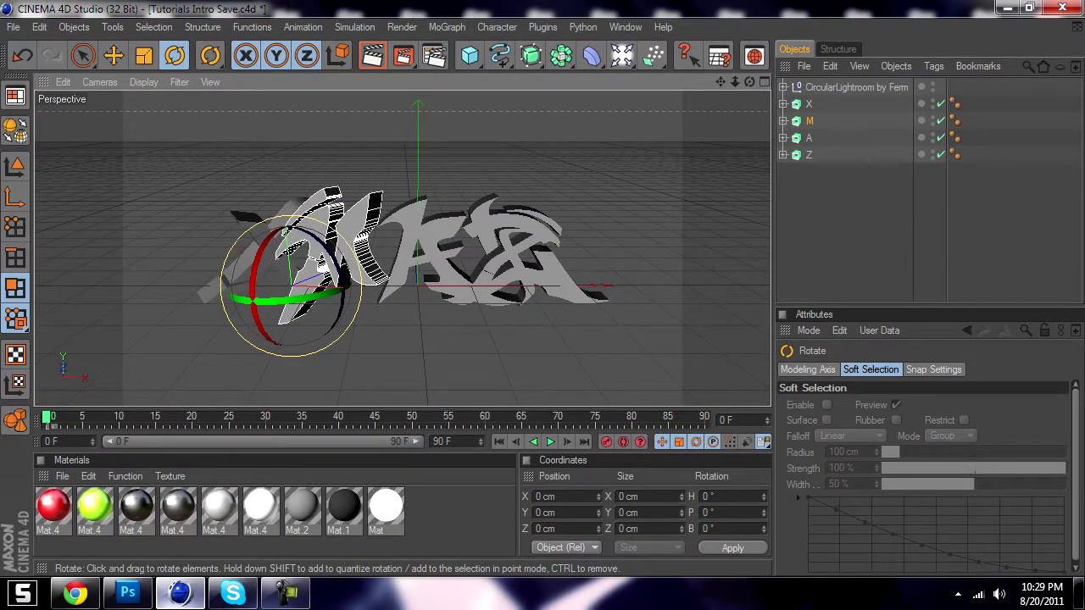
- Move the letter A sideways so that it sits closer to the M
left_click(809, 155)
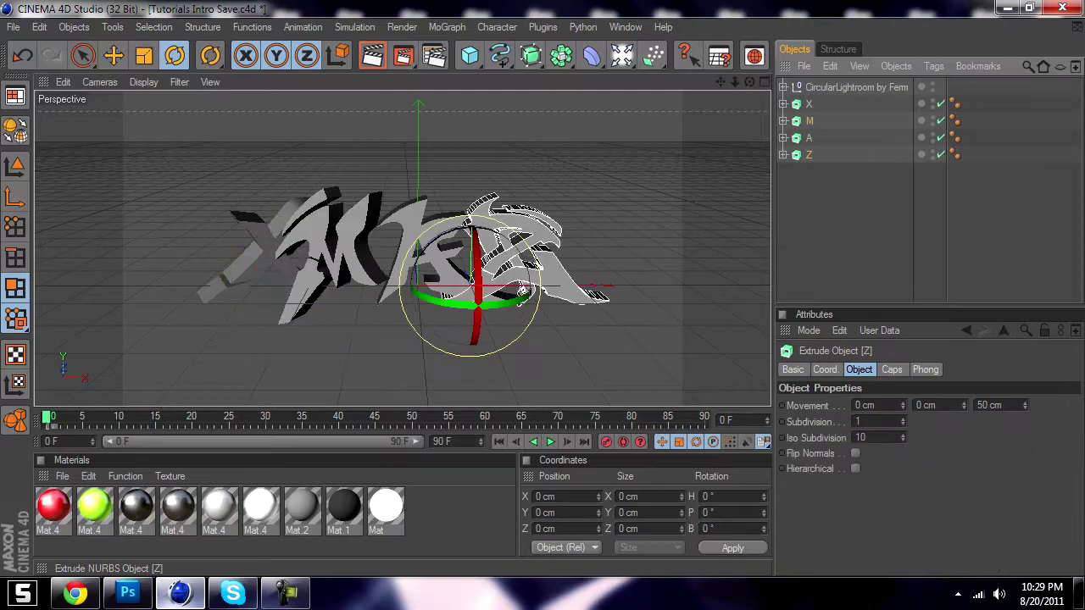
left_click(412, 219)
key("space")
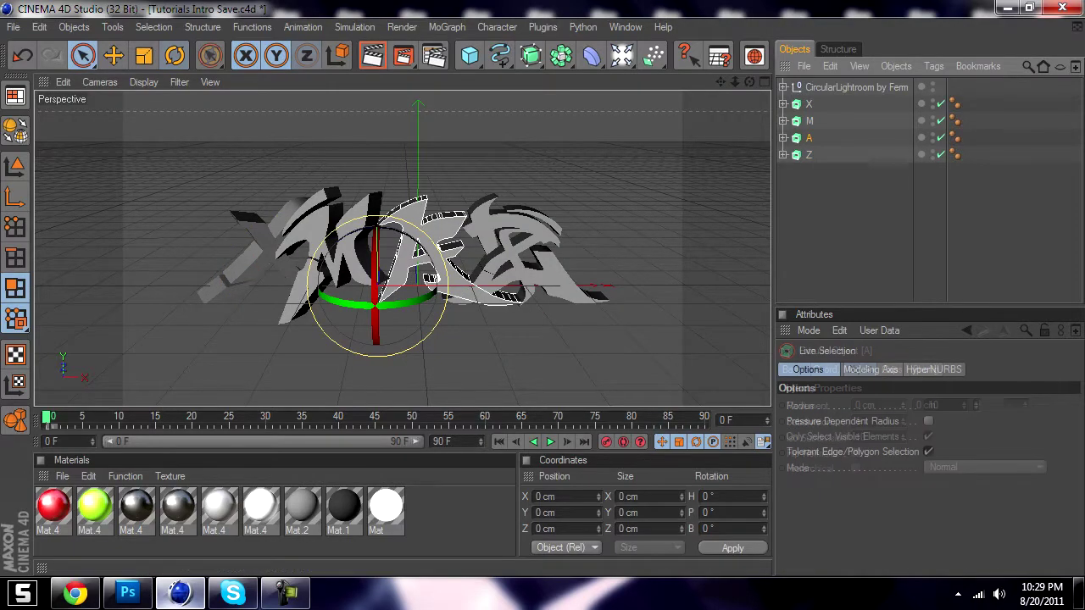
mouse_move(407, 287)
left_mouse_down()
mouse_move(393, 287)
mouse_move(391, 229)
mouse_move(395, 290)
left_mouse_up()
left_click_drag(364, 254, 368, 271, "alt")
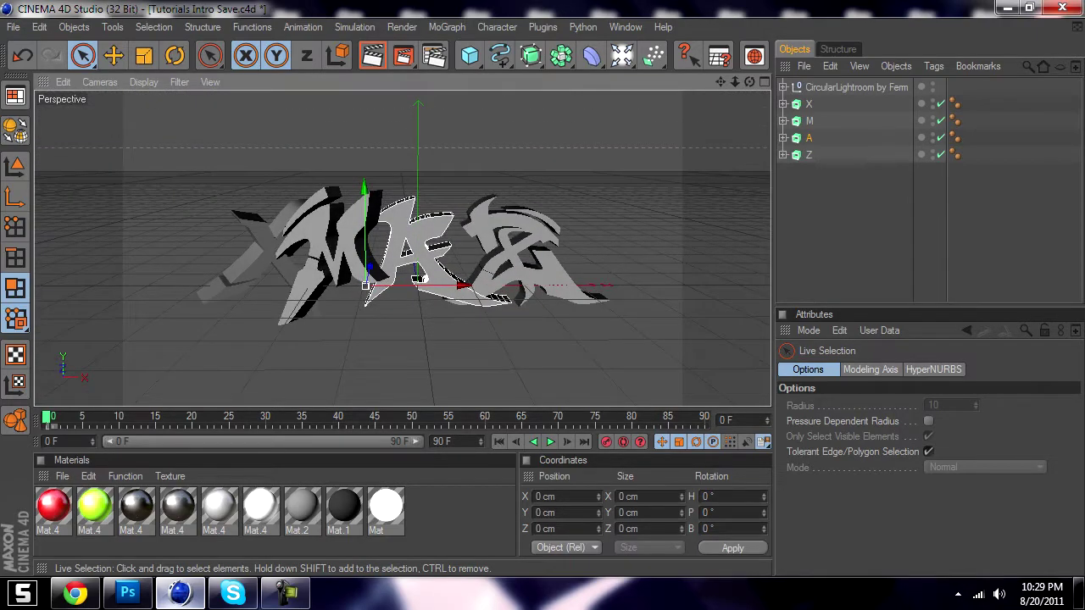
- Rotate the letter Z about two axes so that it is turned and tilted relative to the A
left_click(808, 154)
left_click(306, 56)
left_click(174, 55)
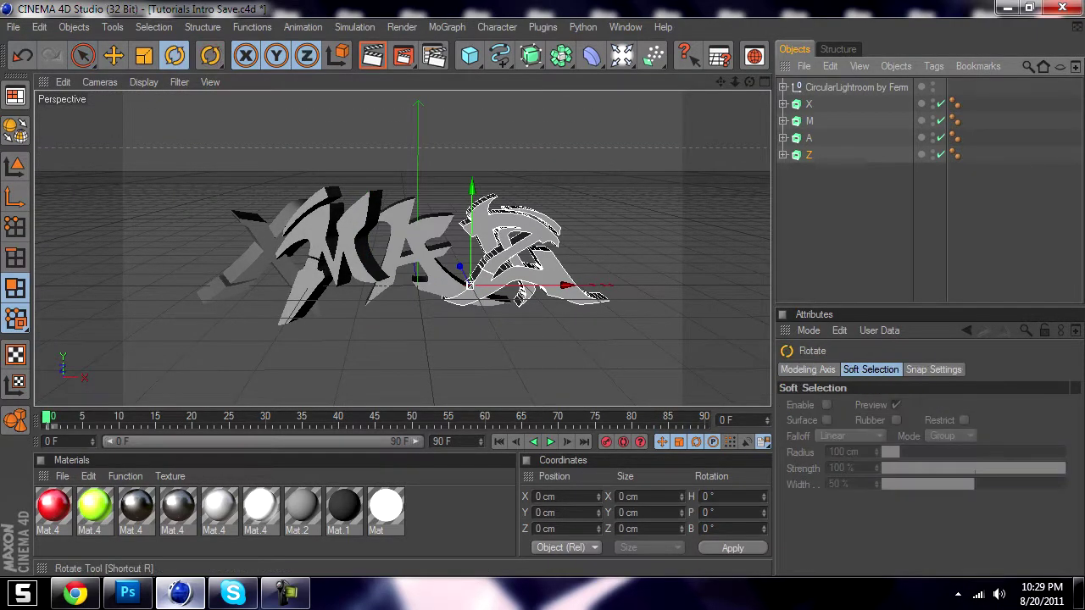
left_click_drag(489, 278, 507, 297)
left_click_drag(534, 239, 543, 234)
- Adjust the letter Z's height, depth and sideways position so it overlaps the end of the A, undoing the last unwanted nudge
left_click(82, 55)
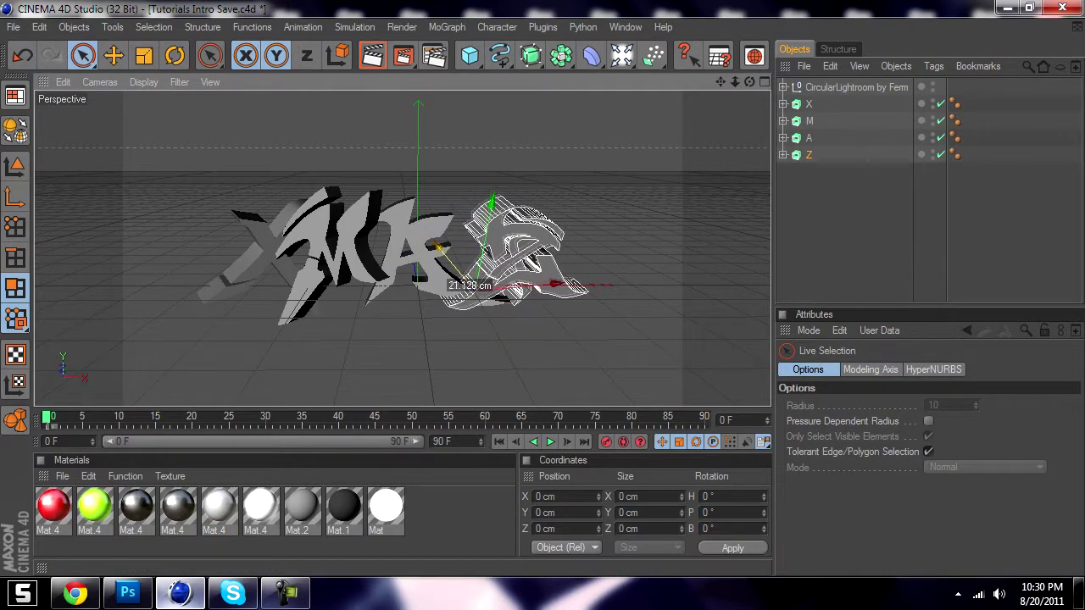
left_click_drag(441, 252, 451, 263)
mouse_move(561, 291)
left_mouse_down()
mouse_move(516, 294)
mouse_move(573, 290)
mouse_move(562, 291)
left_mouse_up()
left_click_drag(499, 209, 501, 203)
left_click_drag(488, 288, 492, 280)
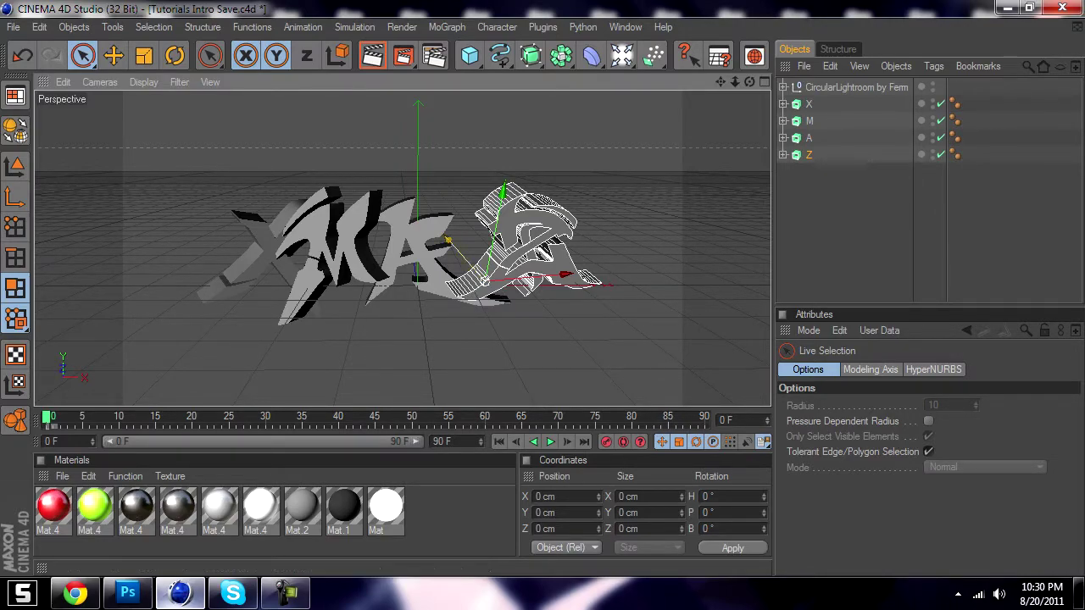
left_click_drag(440, 231, 446, 236)
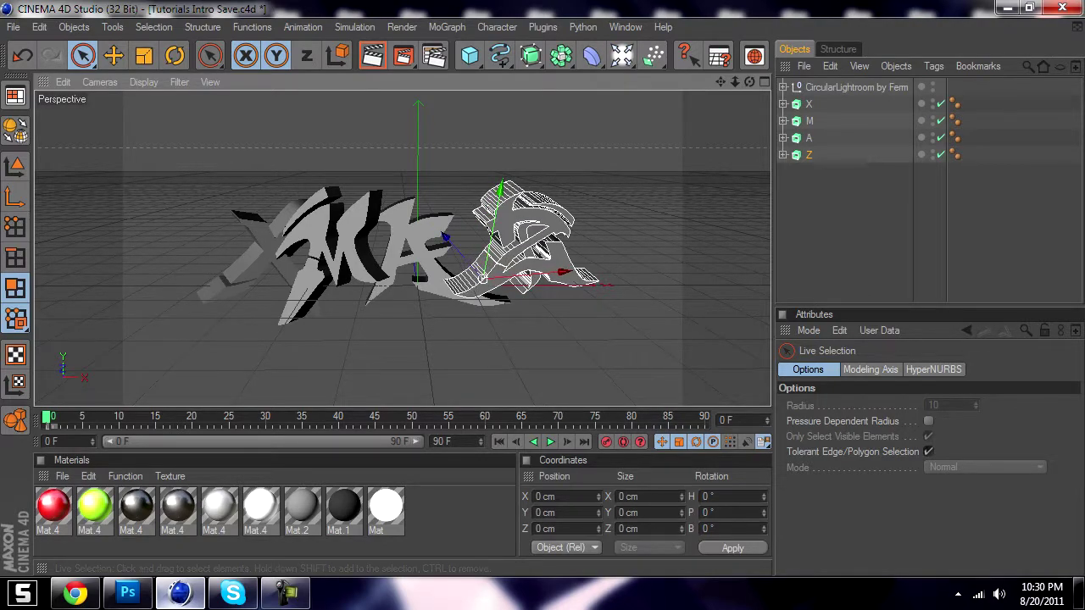
left_click_drag(501, 188, 496, 205)
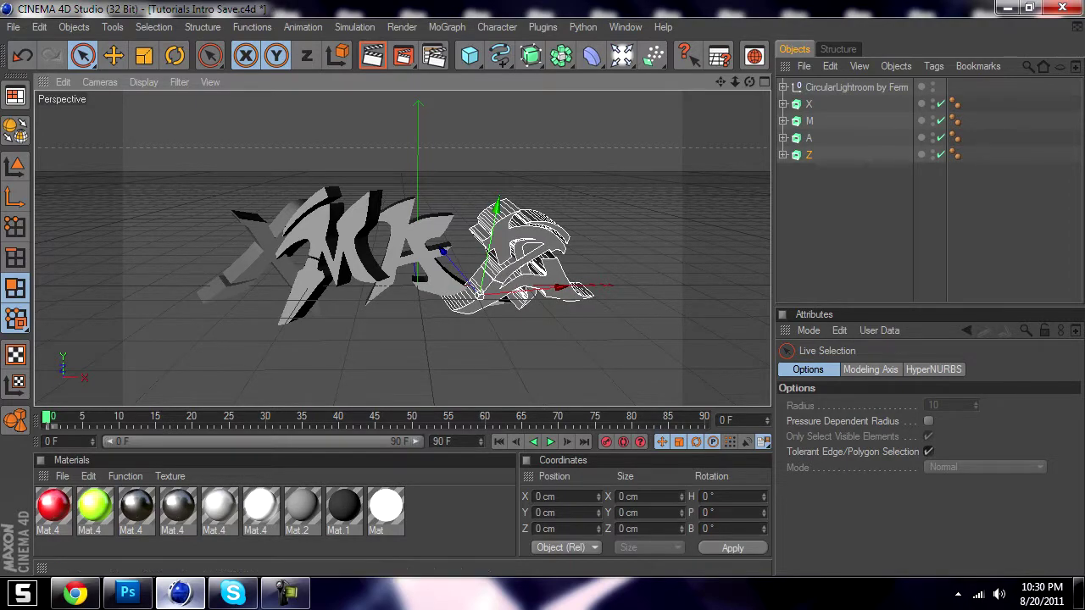
left_click_drag(443, 251, 444, 252)
key("ctrl+z")
mouse_move(557, 291)
left_mouse_down()
mouse_move(503, 296)
mouse_move(497, 281)
mouse_move(549, 277)
mouse_move(536, 271)
left_mouse_up()
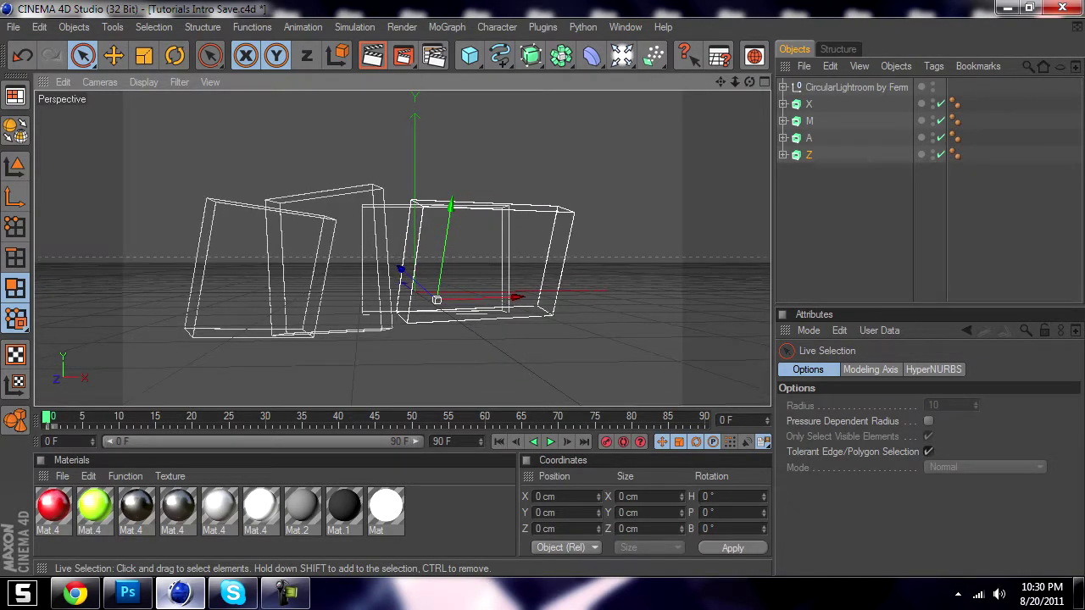
- Duplicate the four letter objects X, M, A and Z in place
left_click_drag(373, 263, 374, 257, "alt")
left_click(810, 103, "shift")
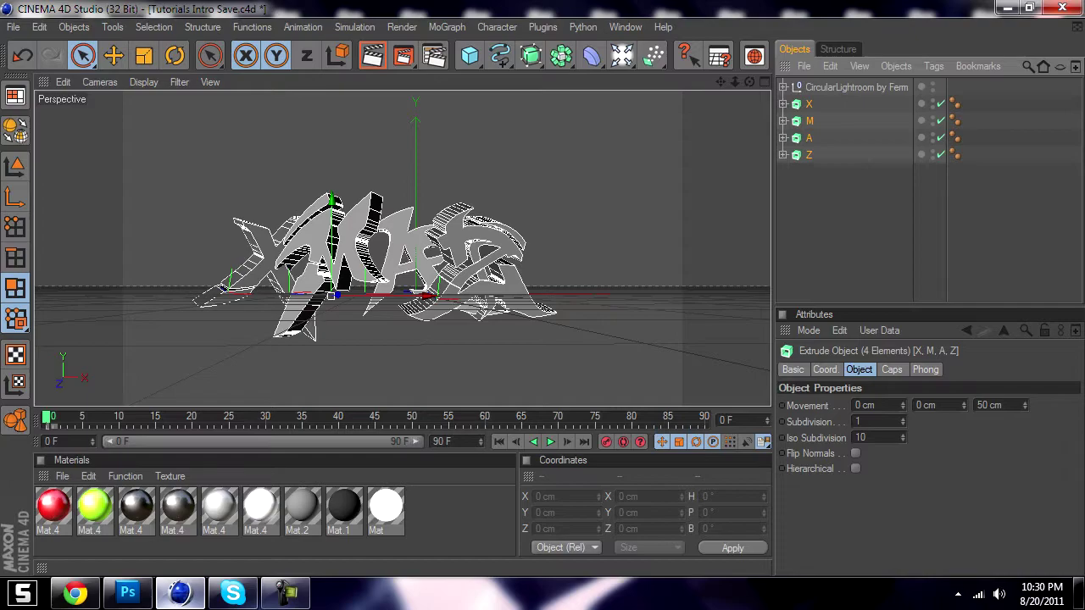
key("ctrl+c")
key("ctrl+v")
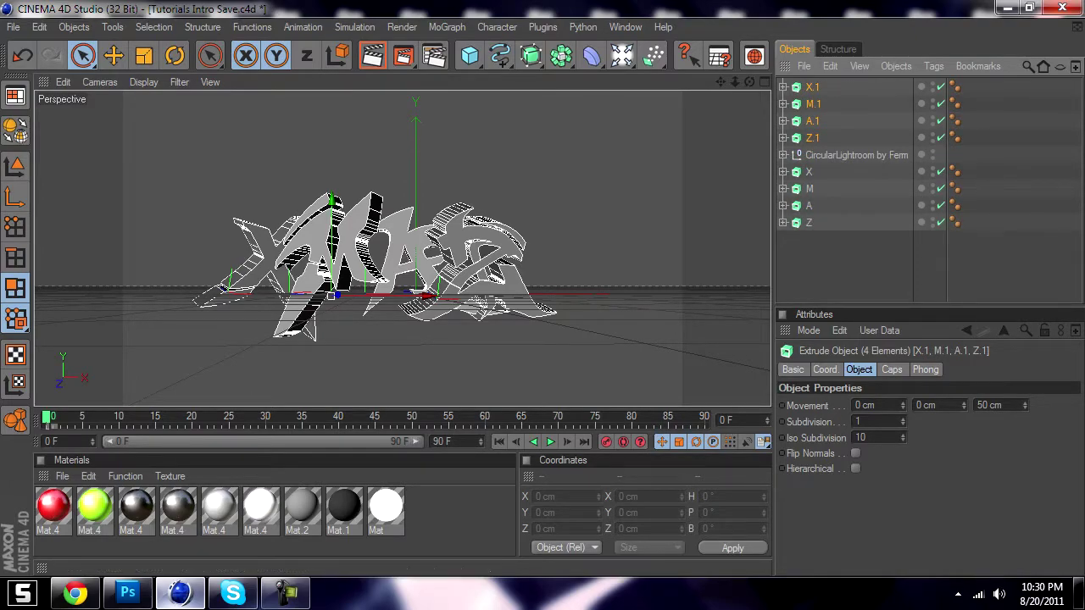
- Set the start cap of the four duplicated letters to Fillet Cap
left_click(891, 370)
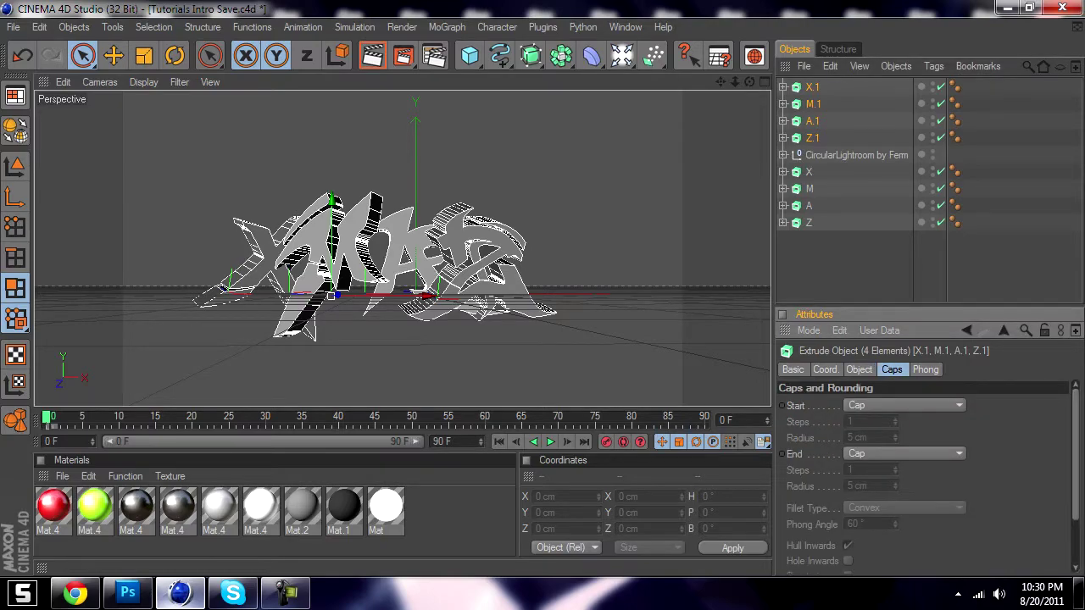
left_click(903, 405)
left_click(873, 470)
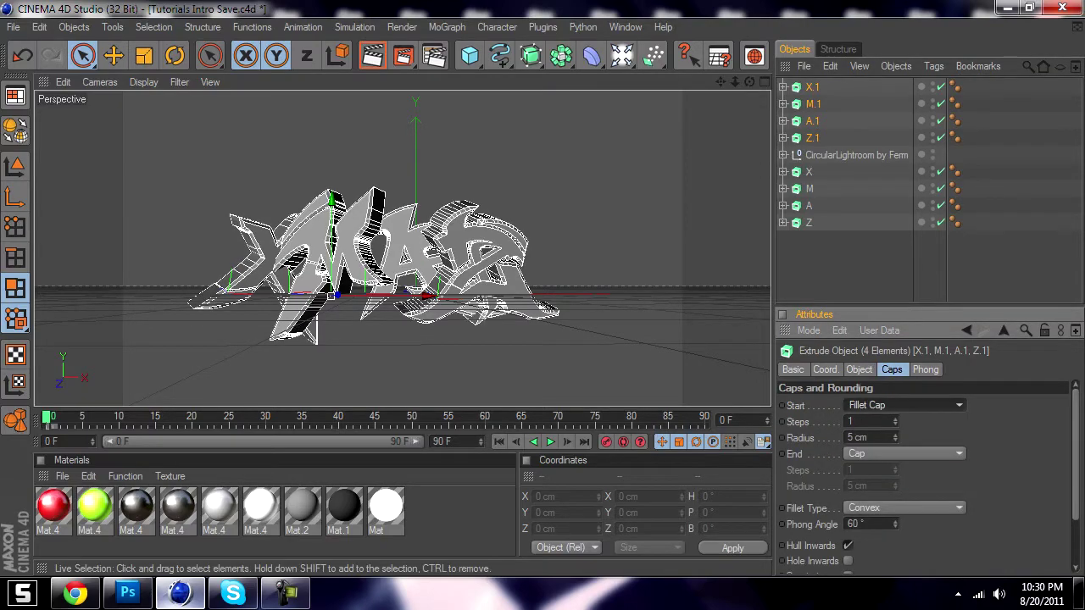
- Push the duplicated letter X.1 slightly back in depth so it forms an outline behind the original X
left_click_drag(406, 254, 383, 285, "alt")
left_click(812, 88)
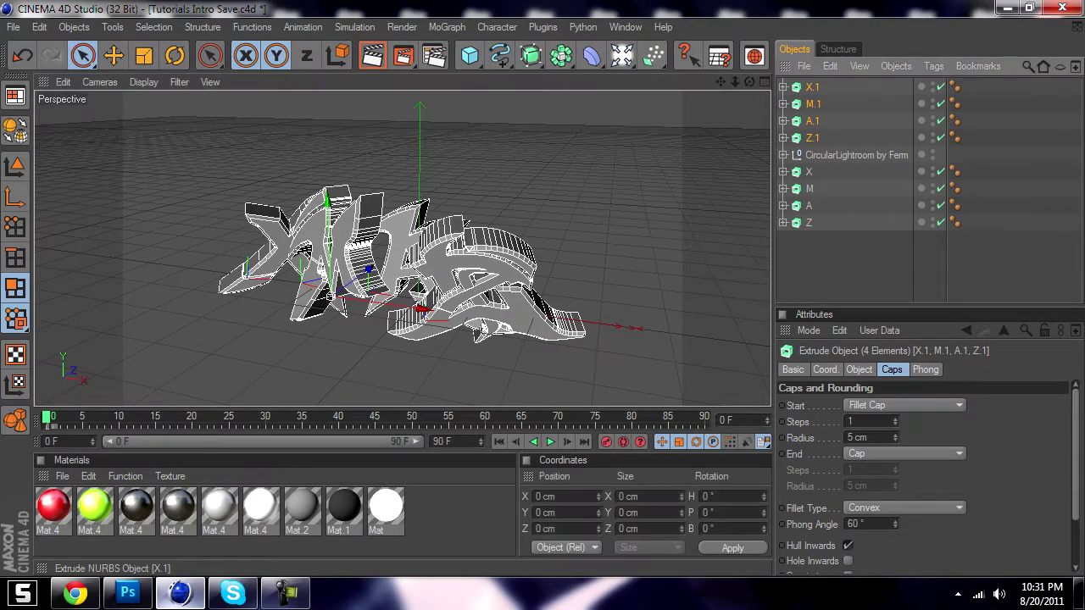
left_click_drag(407, 254, 500, 288, "alt")
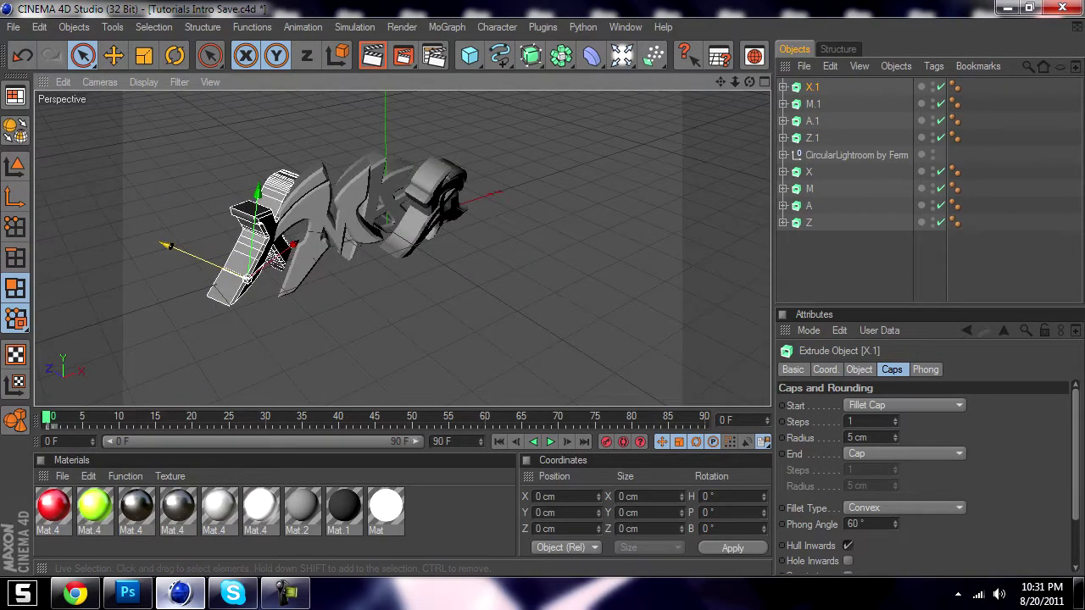
left_click_drag(170, 247, 166, 244)
left_click_drag(243, 278, 243, 276)
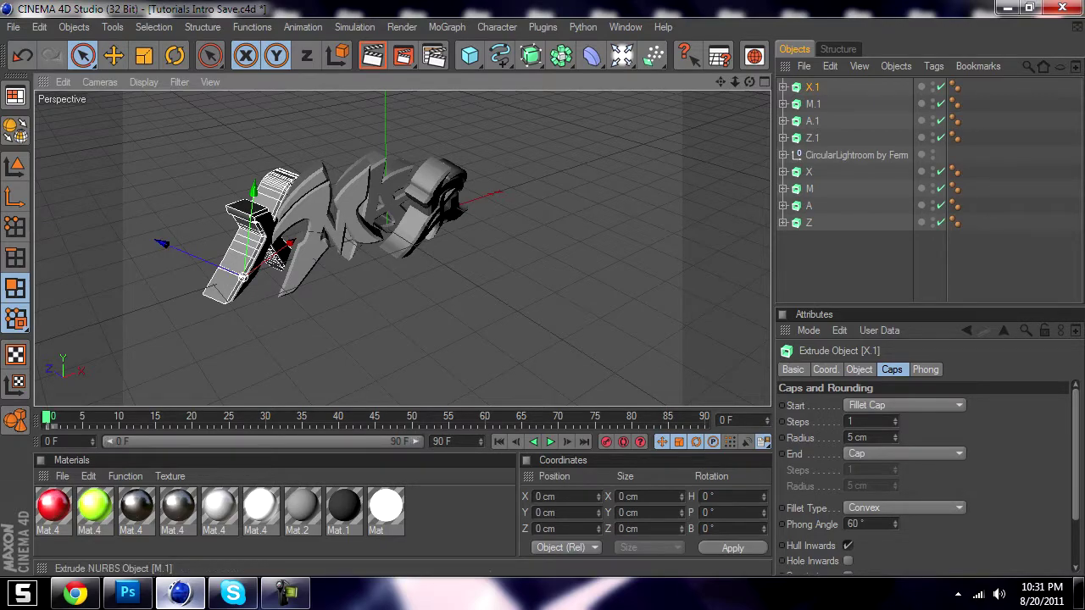
- Push the duplicated letter M.1 slightly back in depth behind the original M
left_click(813, 104)
left_click_drag(325, 239, 324, 255, "alt")
mouse_move(348, 217)
left_mouse_down()
mouse_move(246, 298)
mouse_move(394, 161)
mouse_move(399, 170)
mouse_move(347, 214)
left_mouse_up()
- Push the duplicated letter A.1 slightly back behind the original A, and fine-tune the depth of M.1
left_click(812, 122)
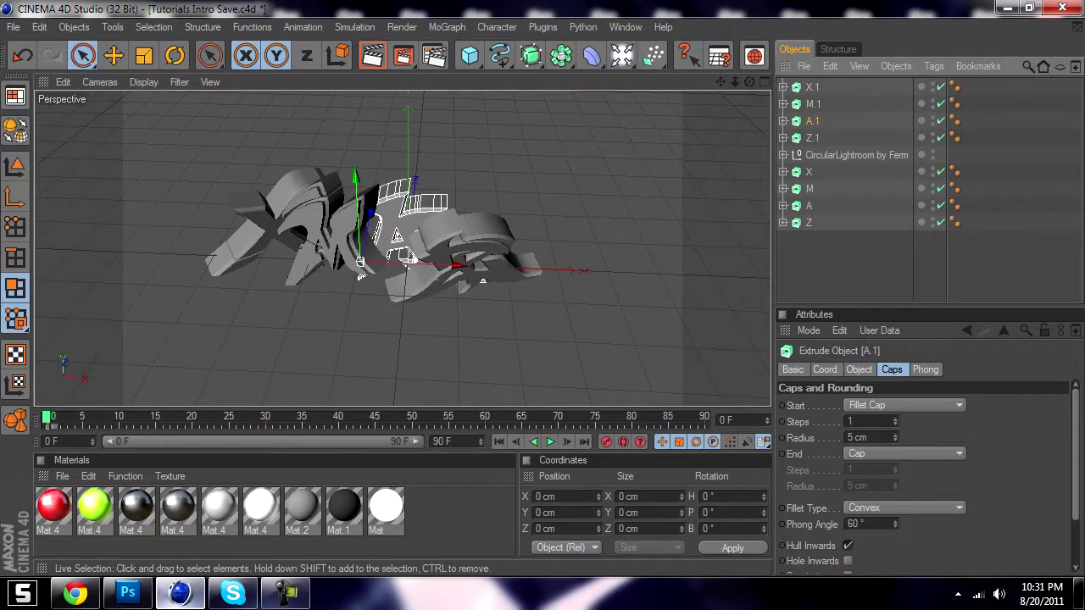
left_click_drag(405, 231, 335, 202, "alt")
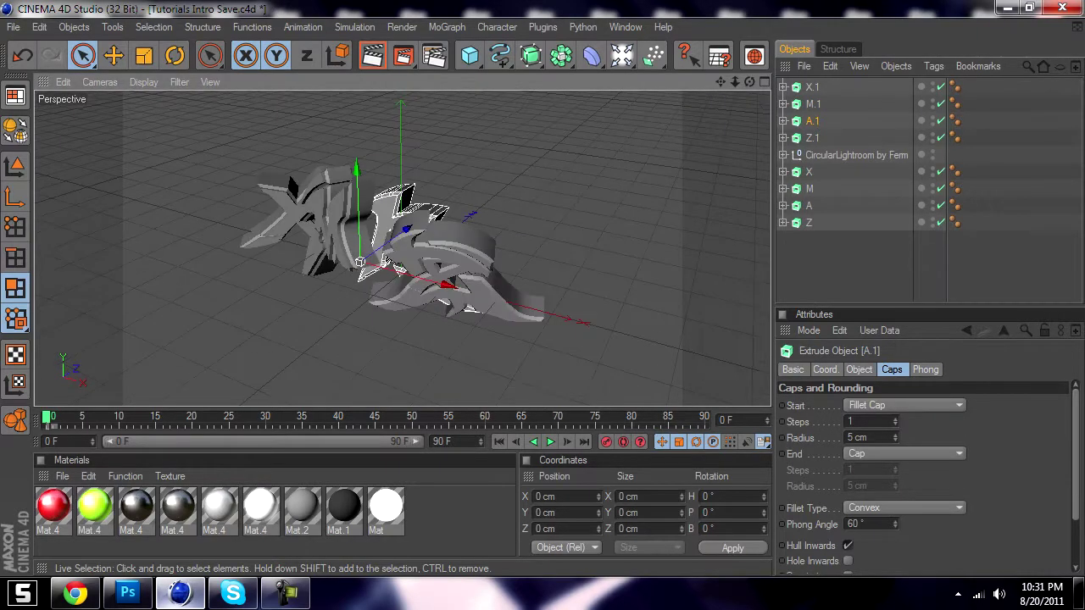
left_click_drag(382, 264, 401, 235)
left_click_drag(297, 299, 388, 258, "alt")
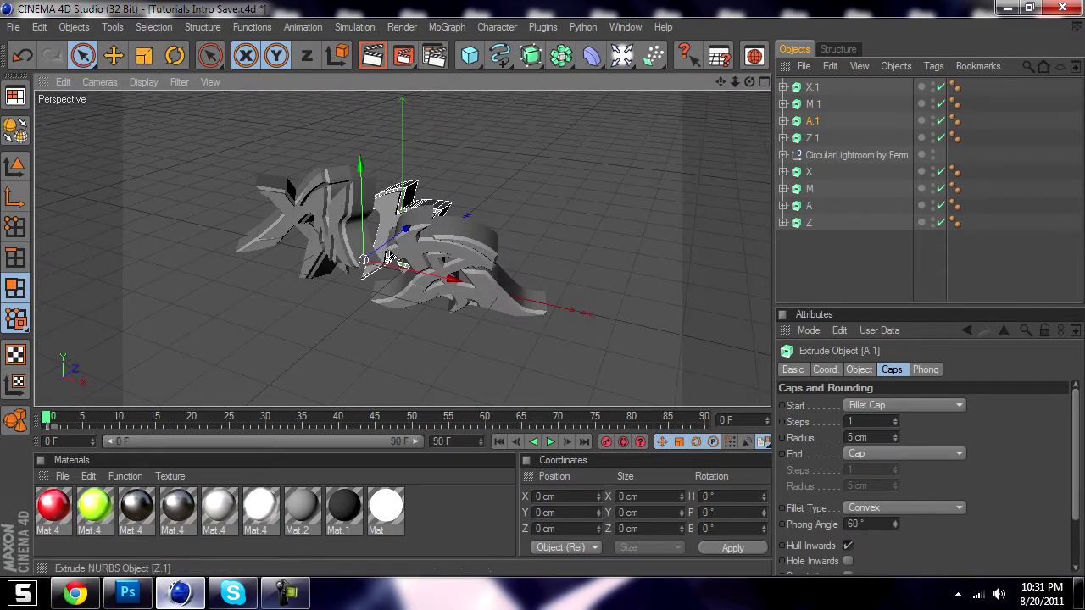
left_click(356, 229)
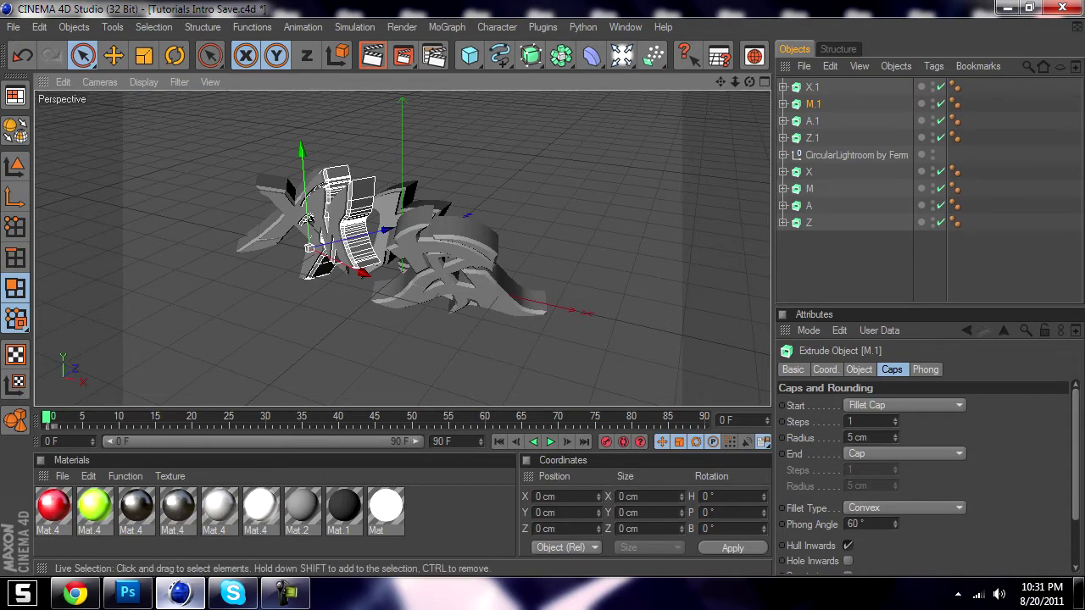
left_click_drag(383, 229, 386, 229)
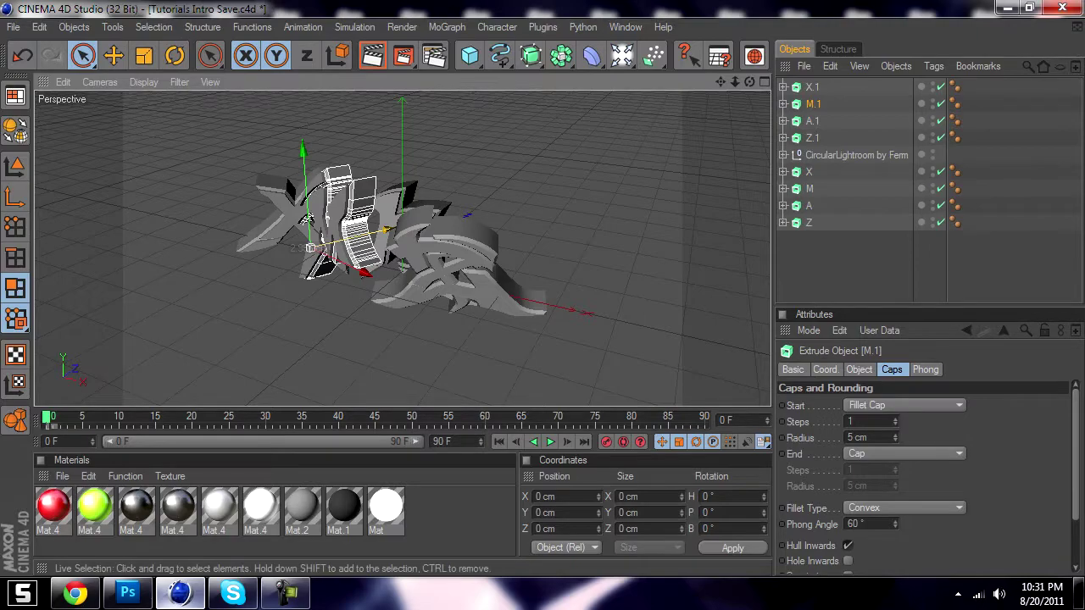
- Push the duplicated letter Z.1 back in depth so it sits behind the original Z
left_click(812, 138)
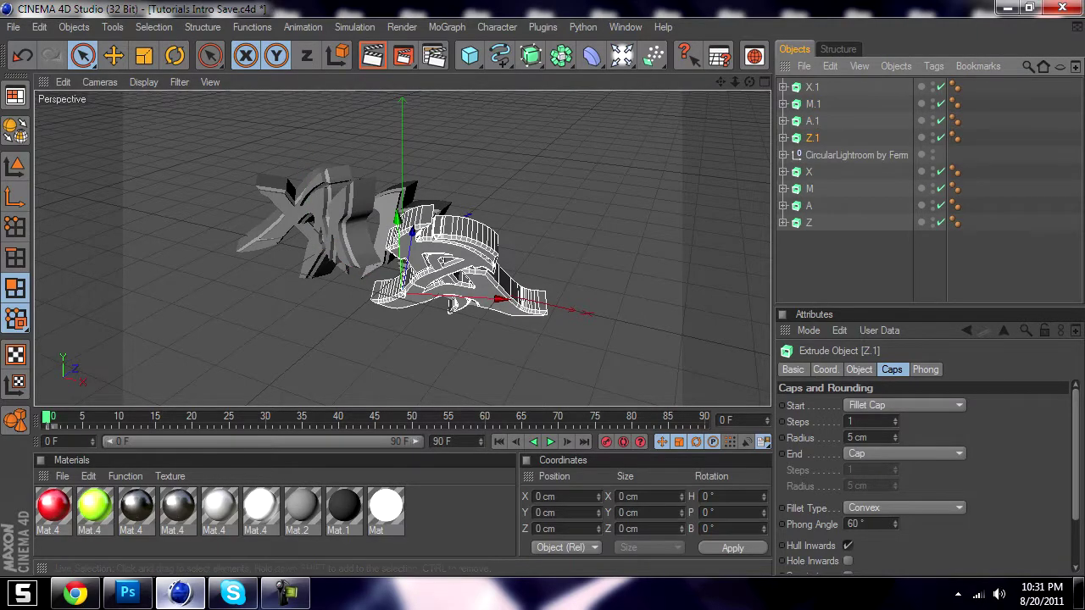
left_click_drag(513, 312, 491, 325, "alt")
left_click_drag(434, 227, 428, 240)
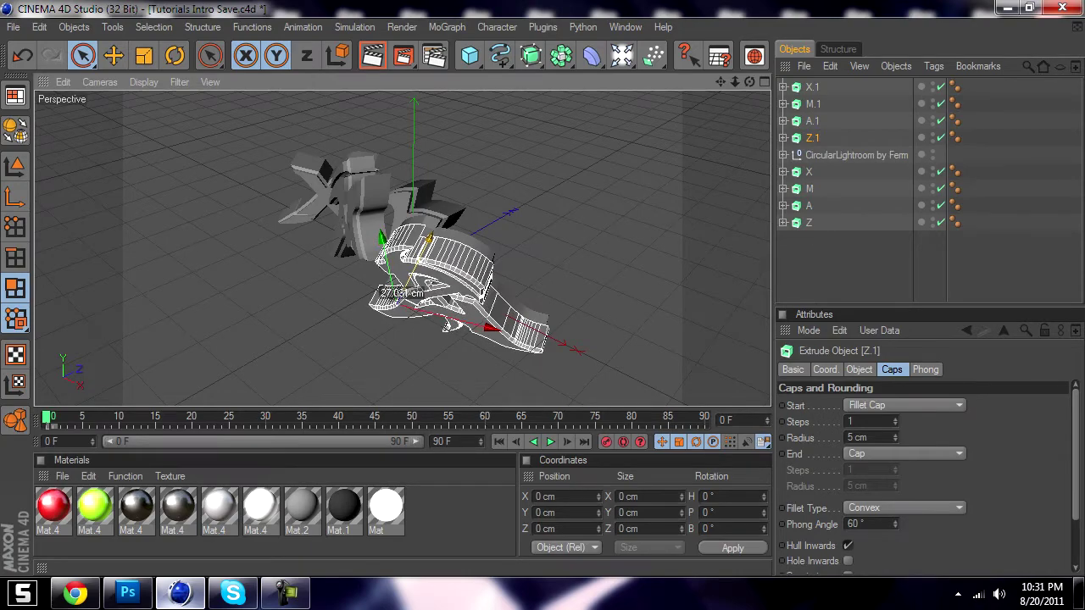
mouse_move(427, 240)
left_mouse_down()
mouse_move(456, 184)
mouse_move(435, 224)
mouse_move(531, 159)
left_mouse_up()
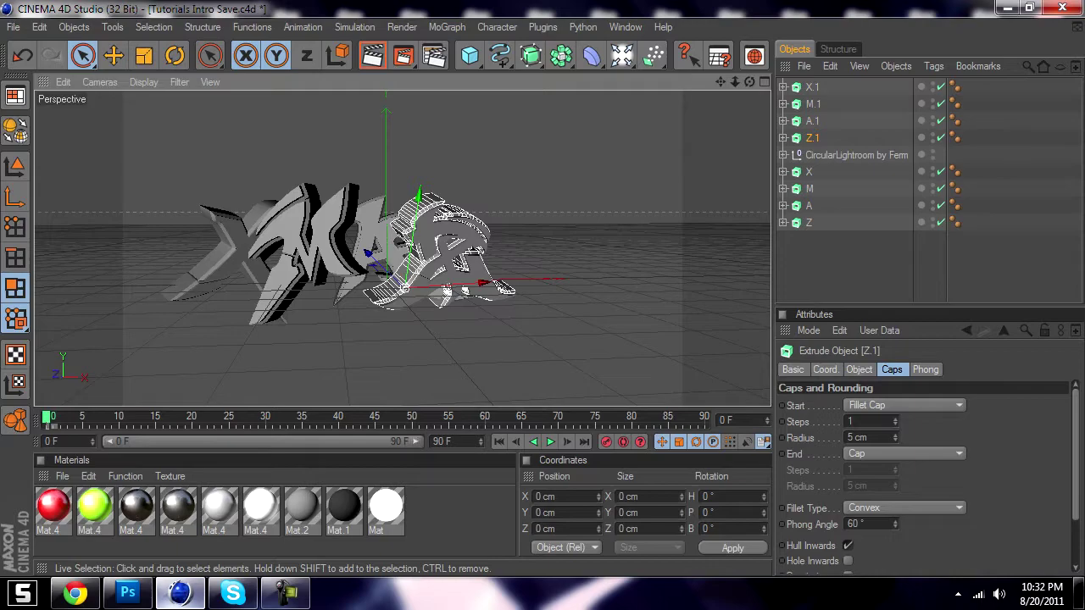
mouse_move(339, 187)
left_mouse_down("alt")
mouse_move(296, 179)
mouse_move(275, 200)
left_mouse_up("alt")
left_click_drag(404, 288, 404, 288, "alt")
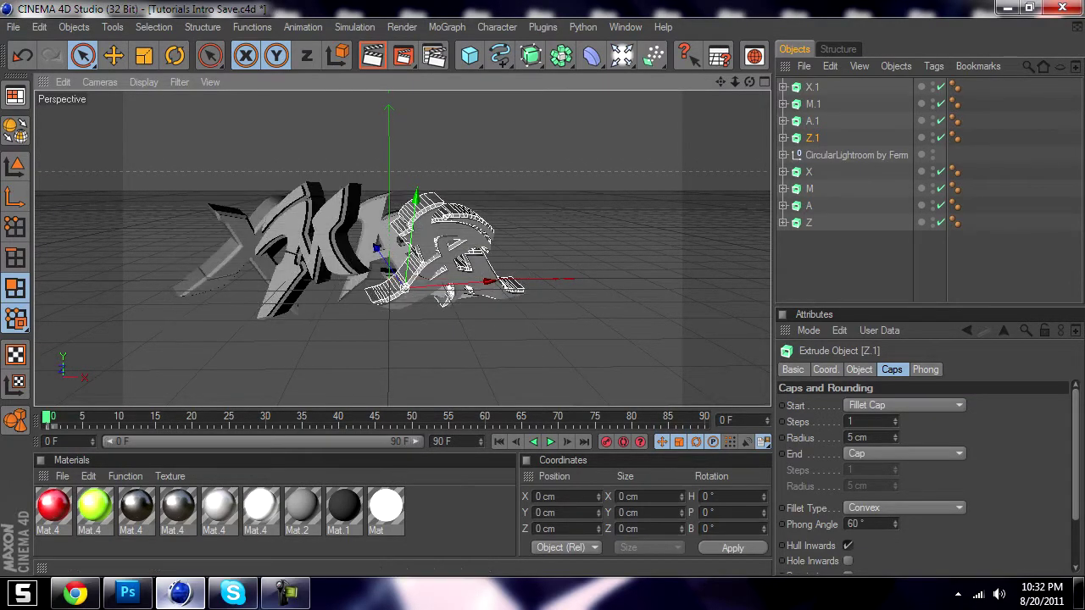
- Select all eight letter objects and move them together sideways along X and upward to centre the text above the floor
left_click(808, 223)
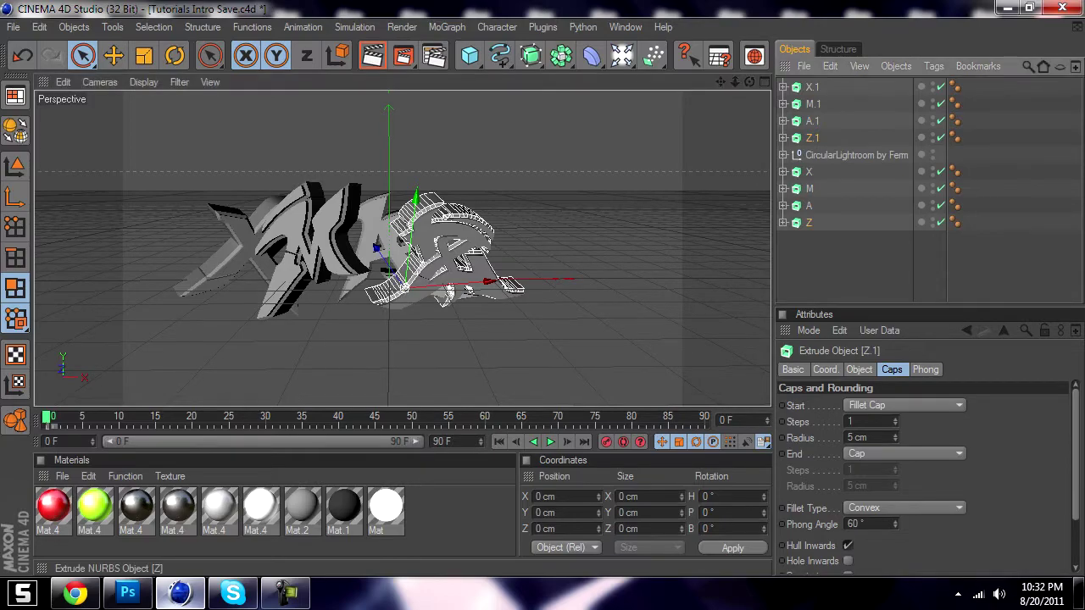
left_click(809, 171, "shift")
left_click(812, 137, "ctrl")
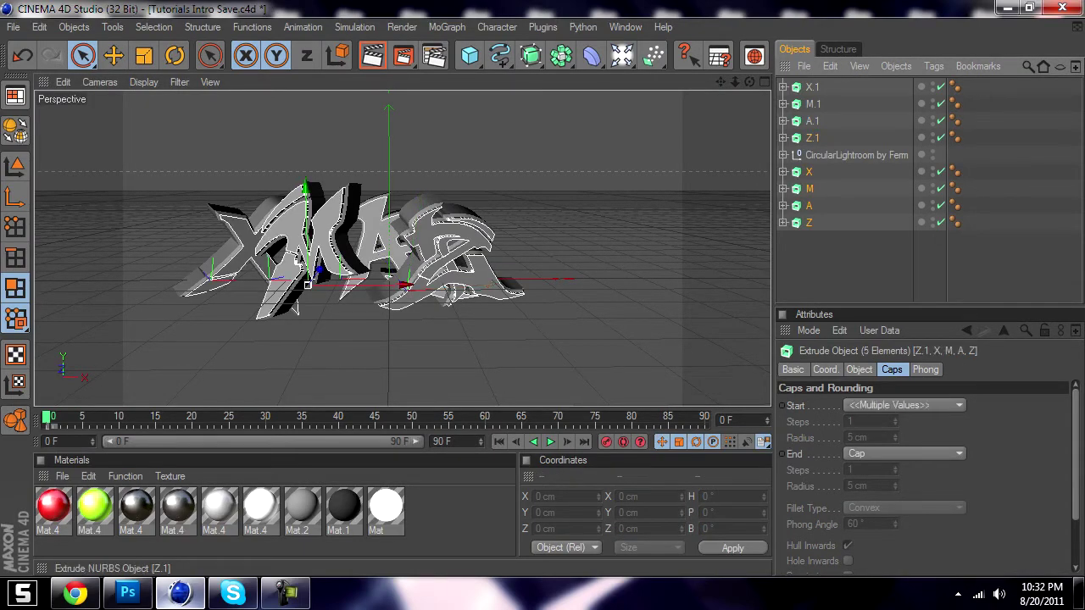
left_click(812, 120, "ctrl")
left_click(812, 104, "ctrl")
left_click(812, 87, "ctrl")
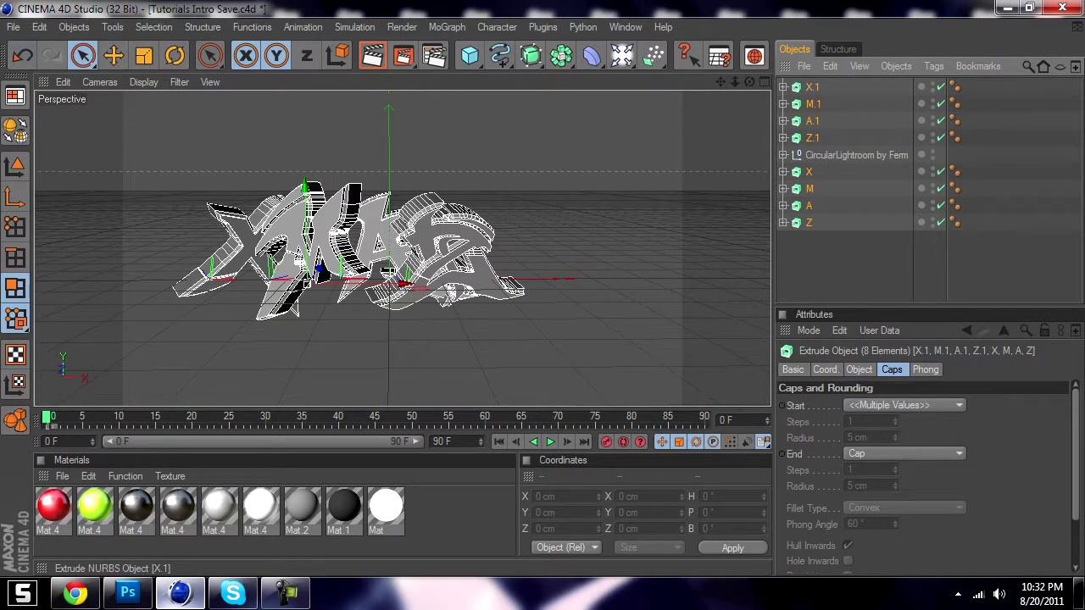
left_click_drag(405, 283, 448, 283)
left_click_drag(349, 183, 349, 152)
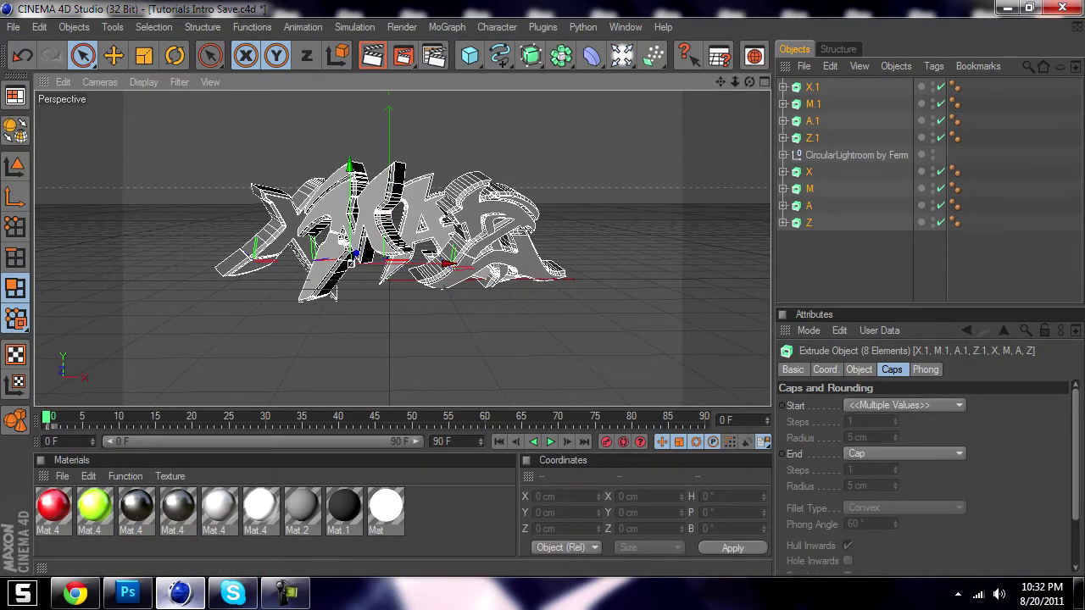
- Delete the six Mat.4 materials, keeping Mat.2, Mat.1 and Mat
left_click(260, 507)
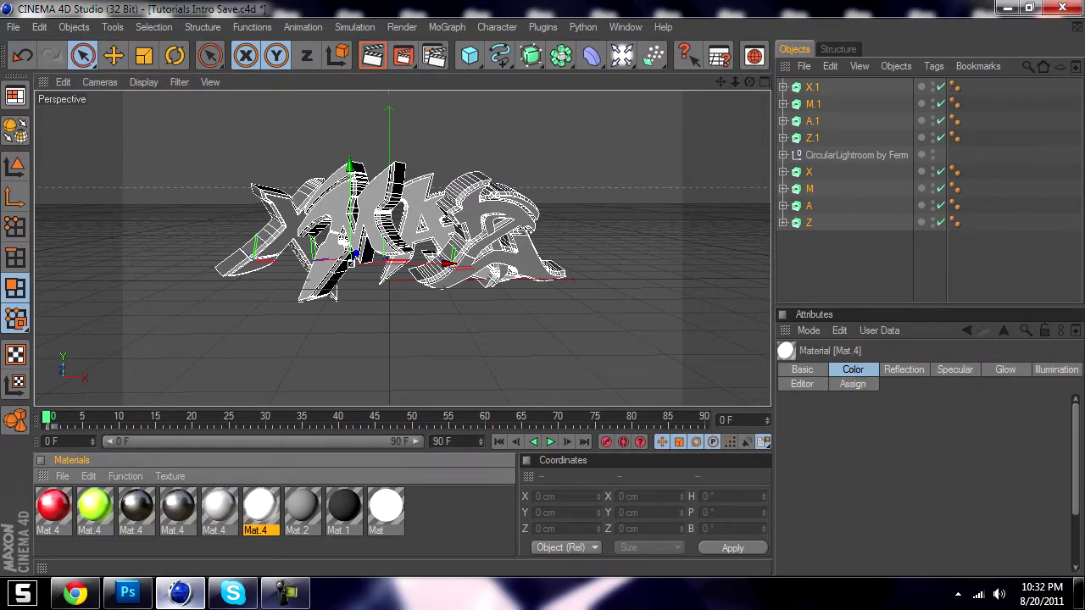
left_click(53, 507, "shift")
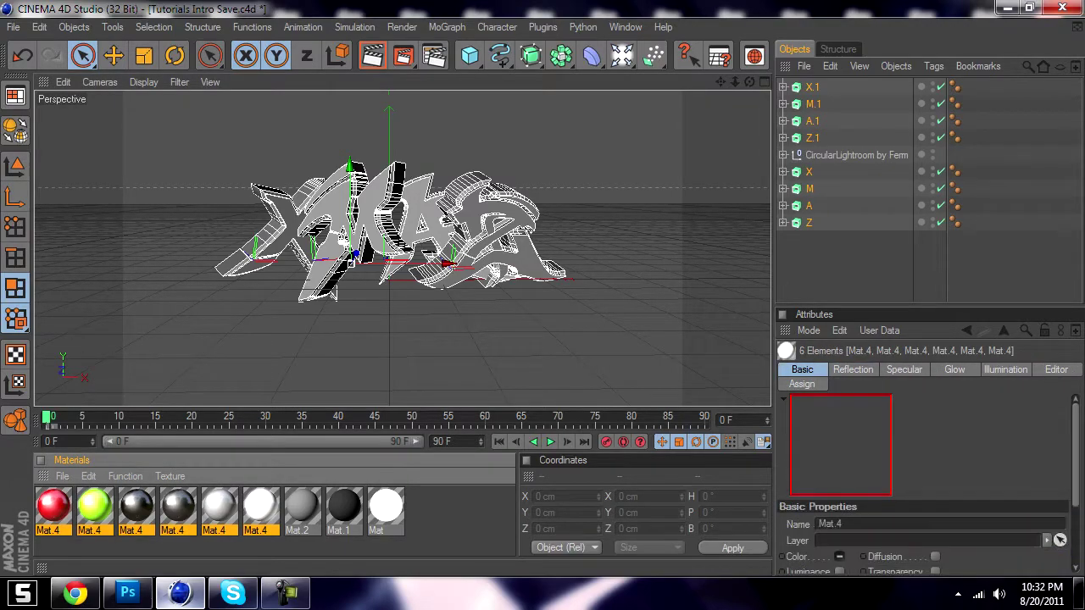
key("Delete")
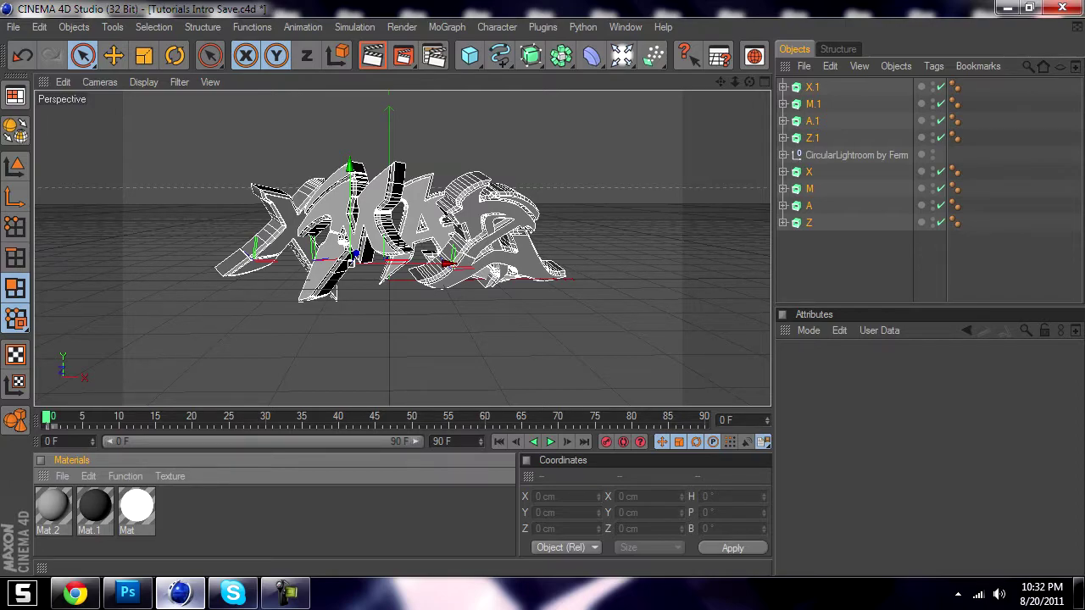
- Create a new material and set its colour to dark red, RGB 189, 0, 0
key("ctrl+n")
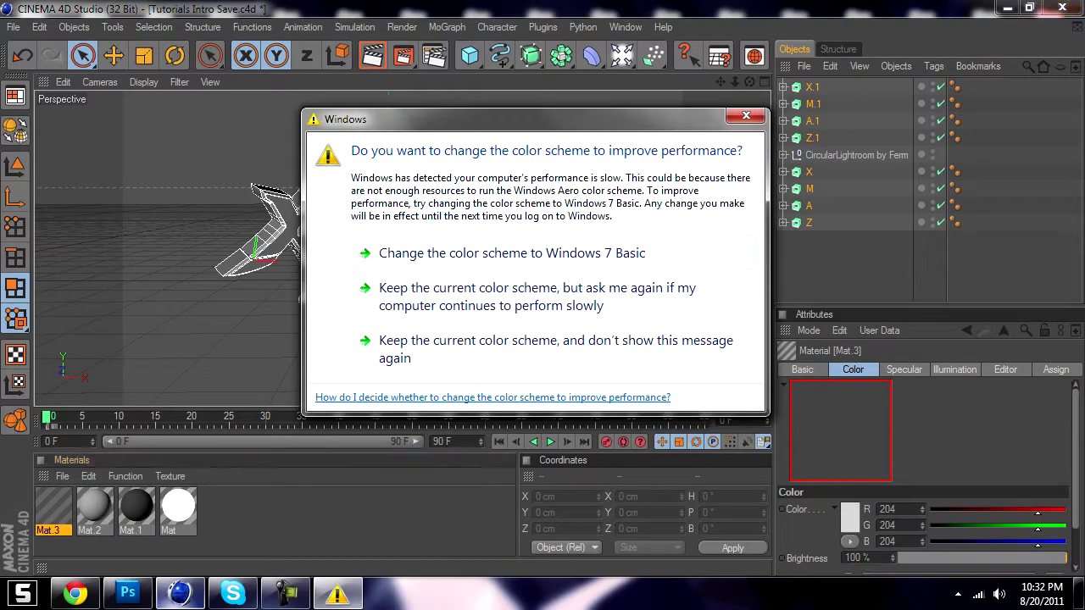
left_click(745, 115)
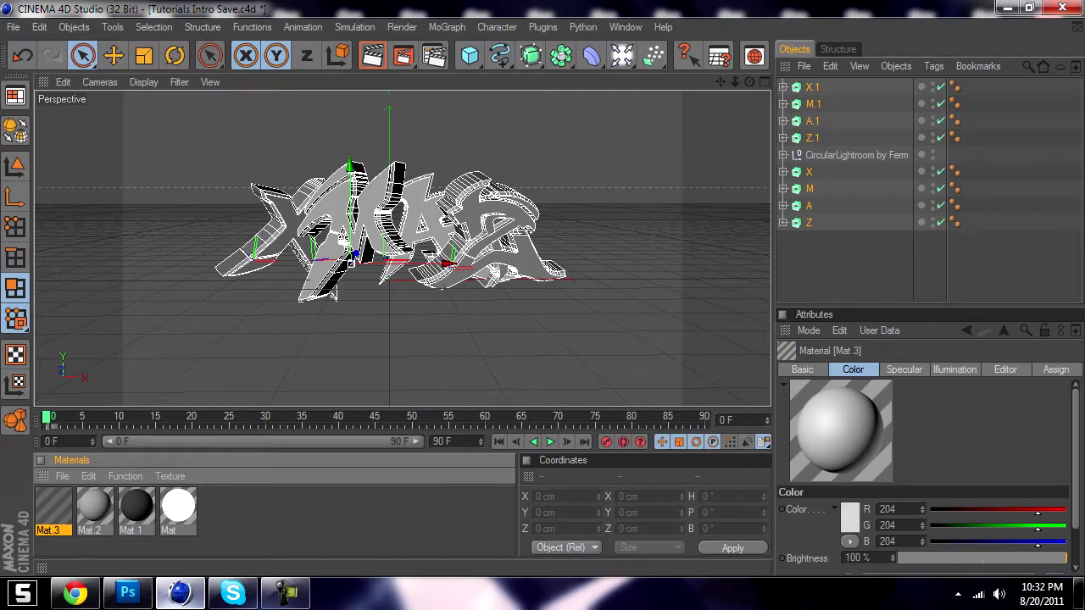
double_click(53, 506)
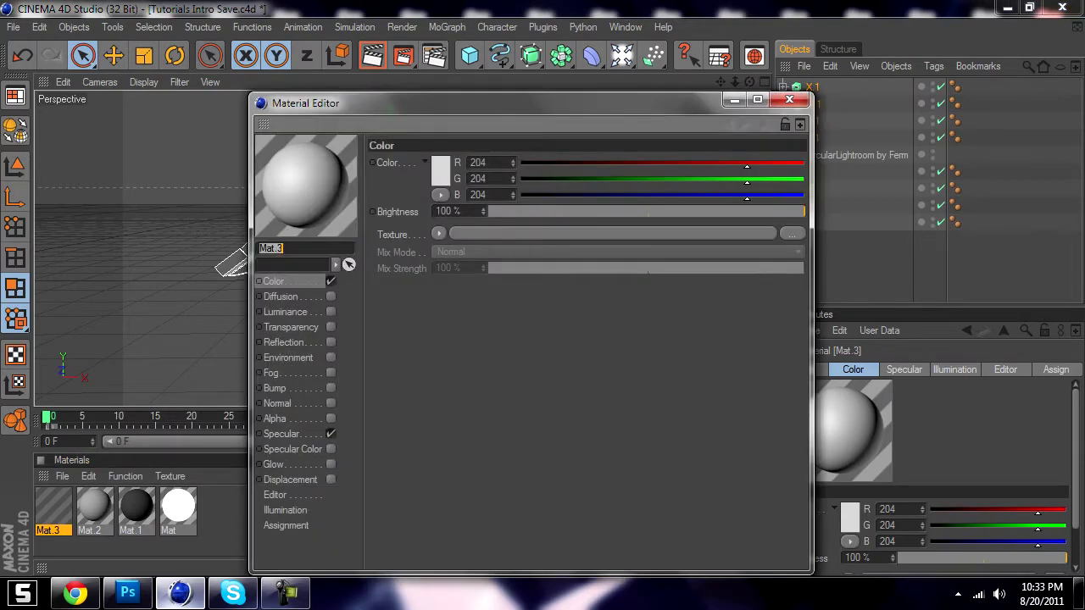
left_click(441, 171)
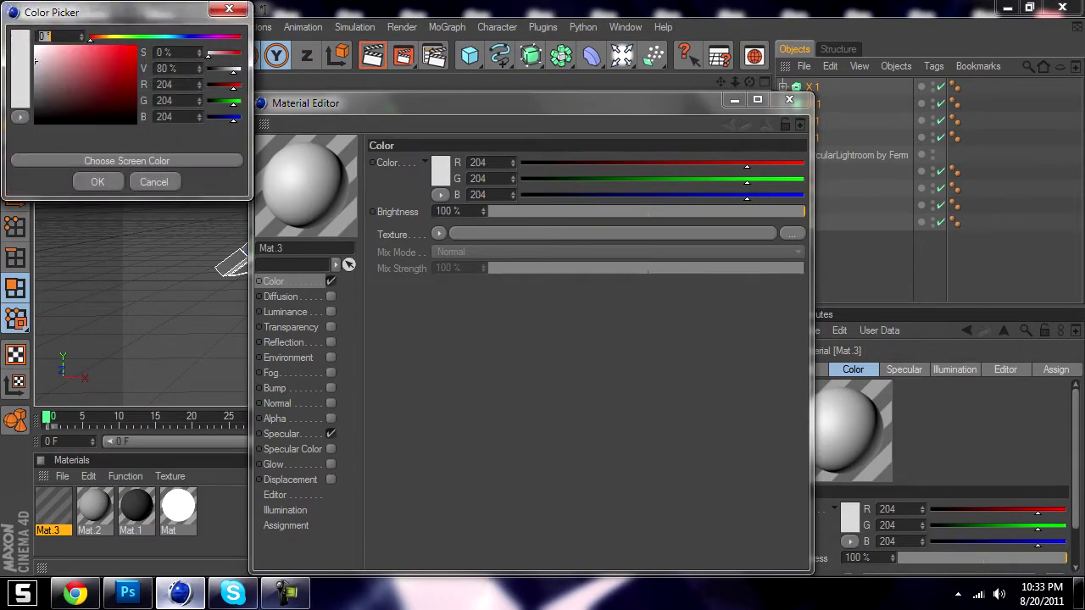
left_click_drag(134, 68, 135, 65)
left_click(97, 182)
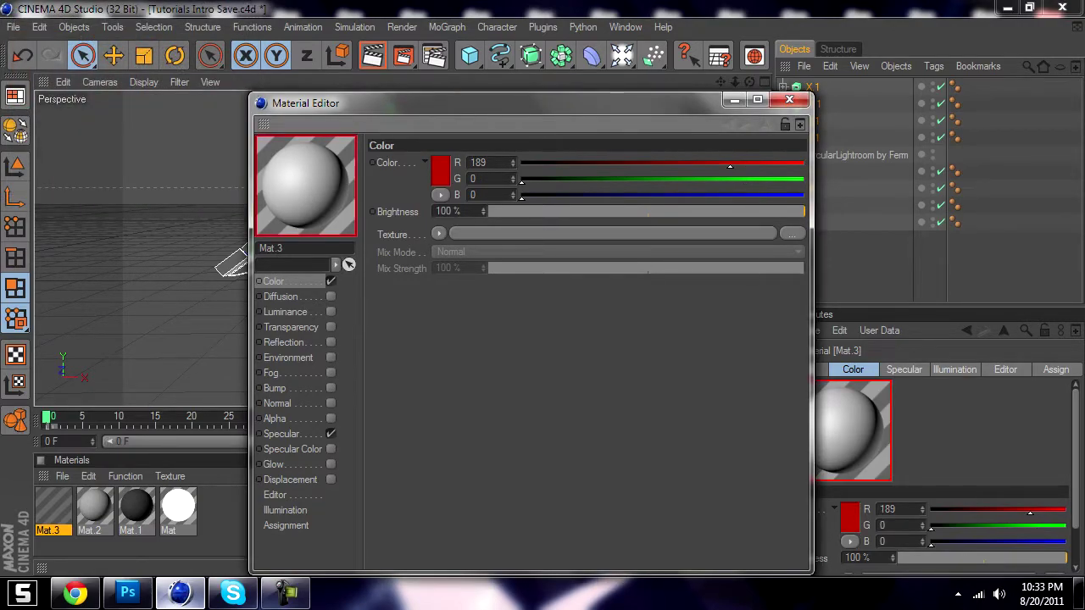
- Enable Reflection at 30% brightness and Glow with 75% outer strength on the red material
left_click(284, 342)
left_click(331, 342)
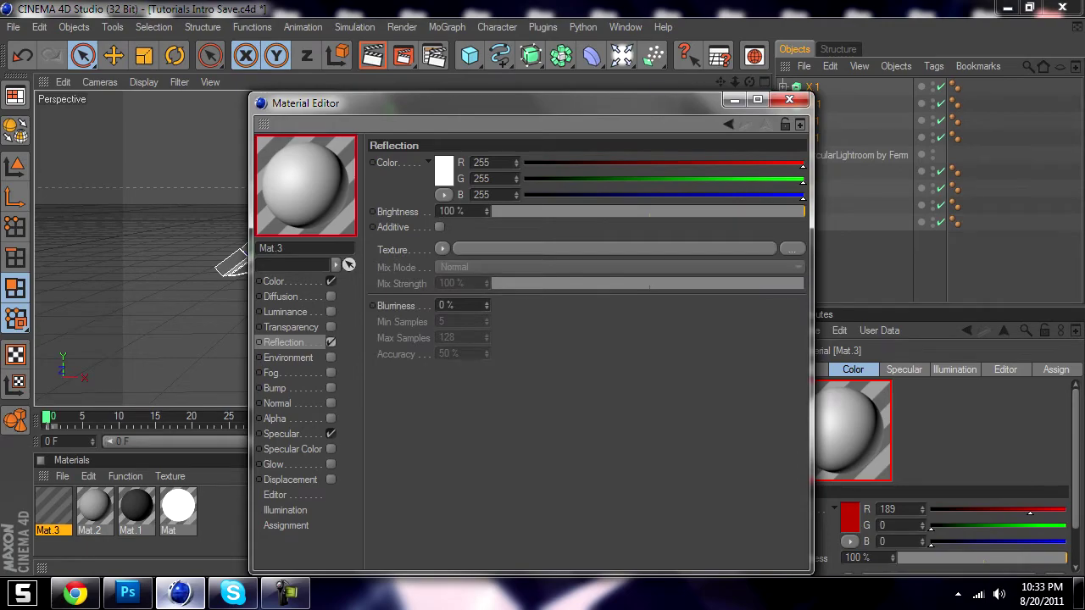
mouse_move(579, 212)
left_mouse_down()
mouse_move(595, 212)
mouse_move(585, 211)
left_mouse_up()
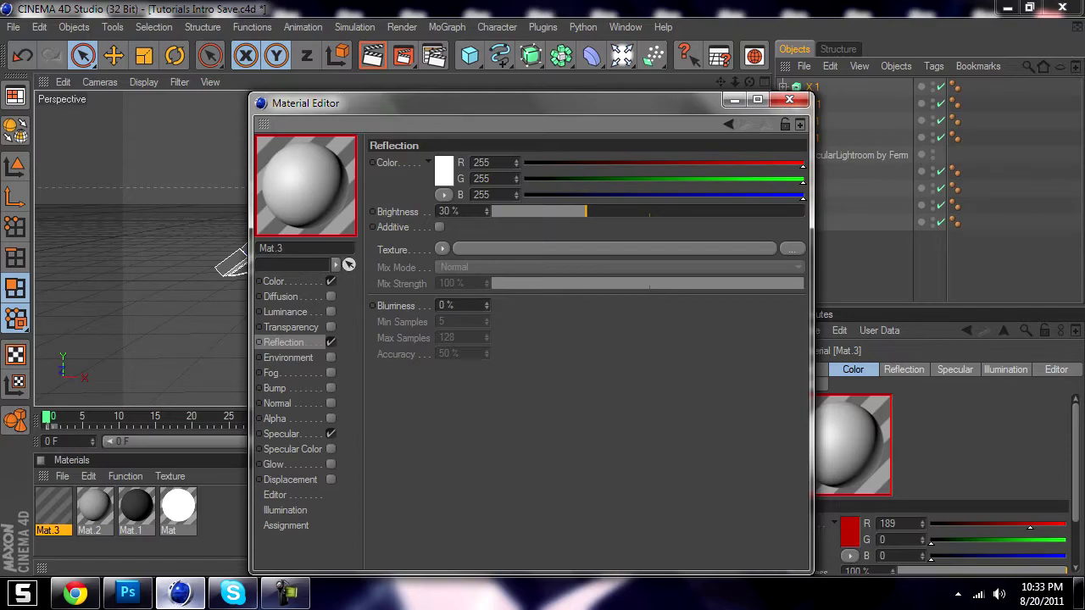
left_click(273, 463)
left_click(331, 463)
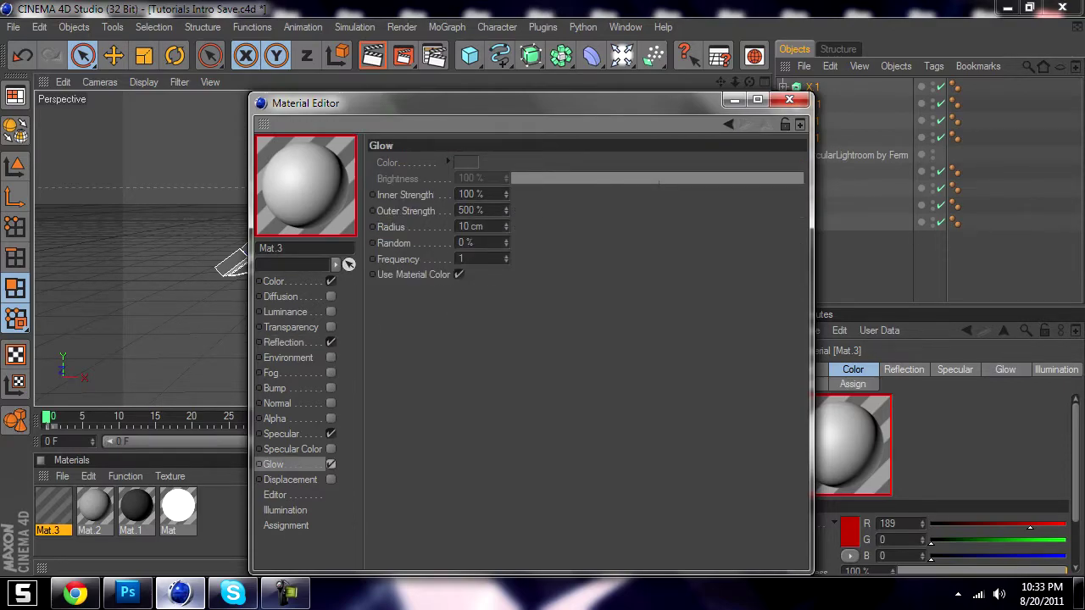
double_click(466, 210)
type("75")
left_click(789, 100)
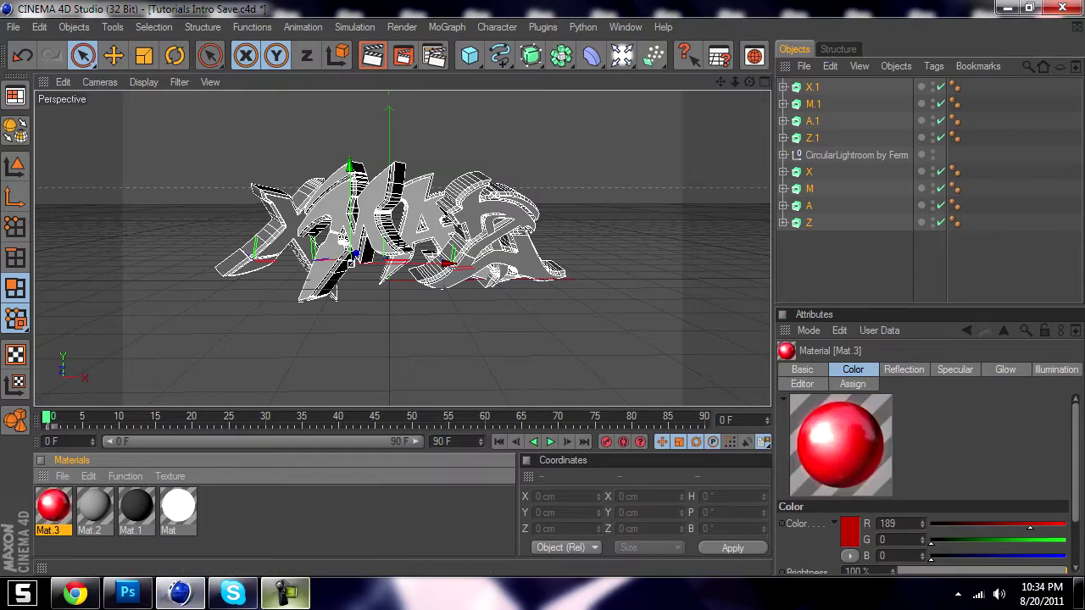
- Duplicate the red material, set the copy's colour to black and disable its Color channel
key("ctrl+c")
key("ctrl+v")
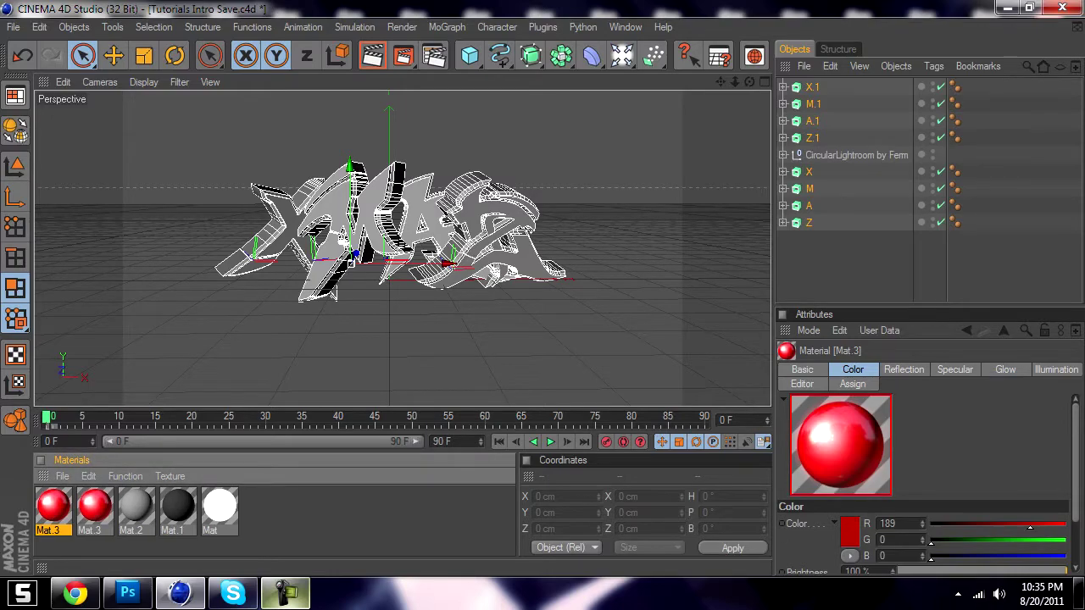
double_click(52, 507)
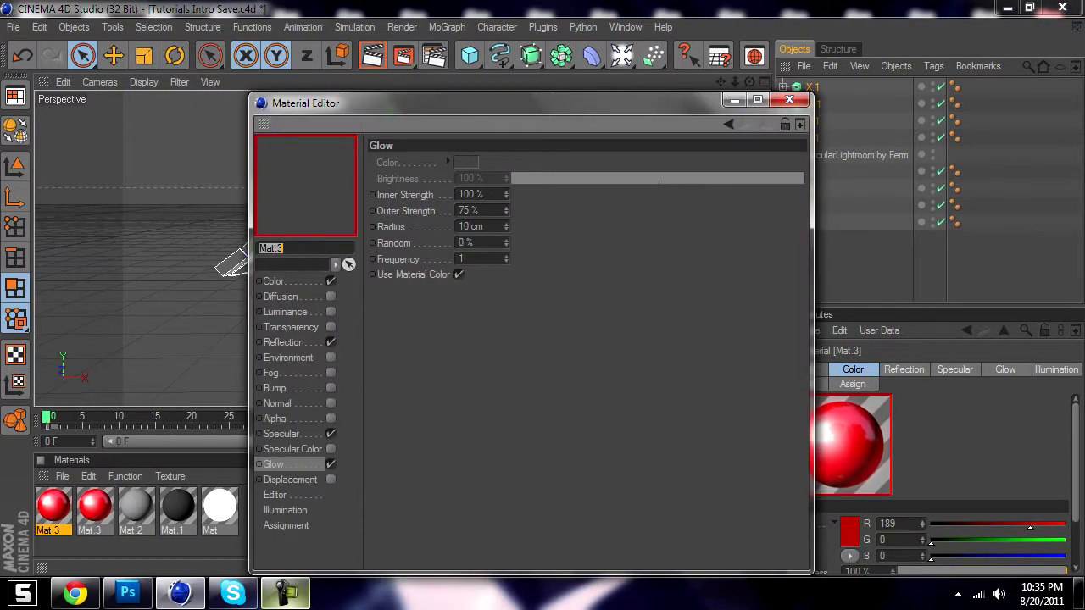
left_click(273, 282)
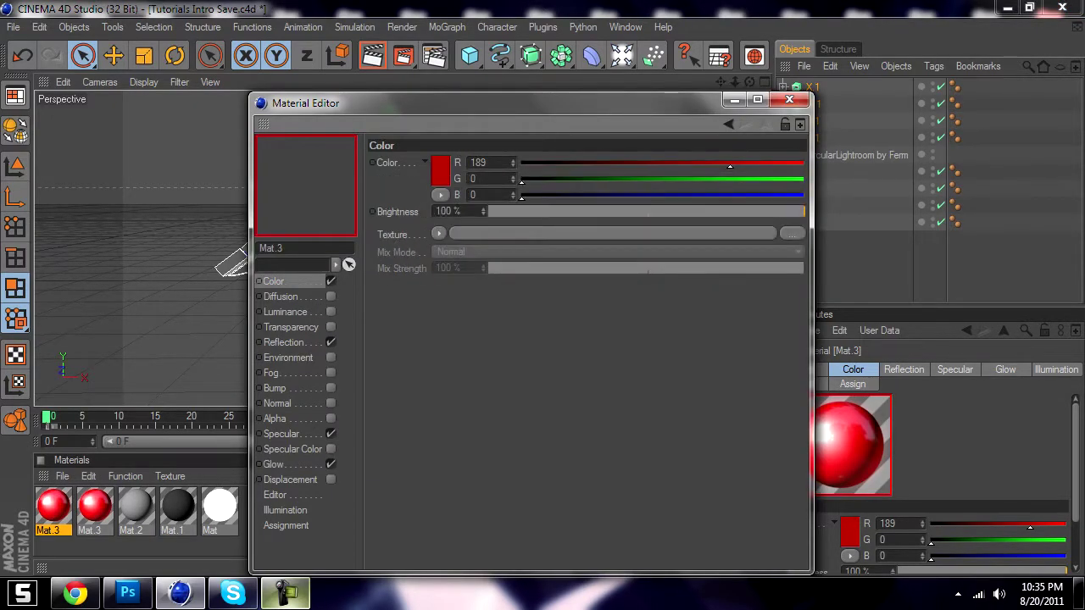
left_click(441, 170)
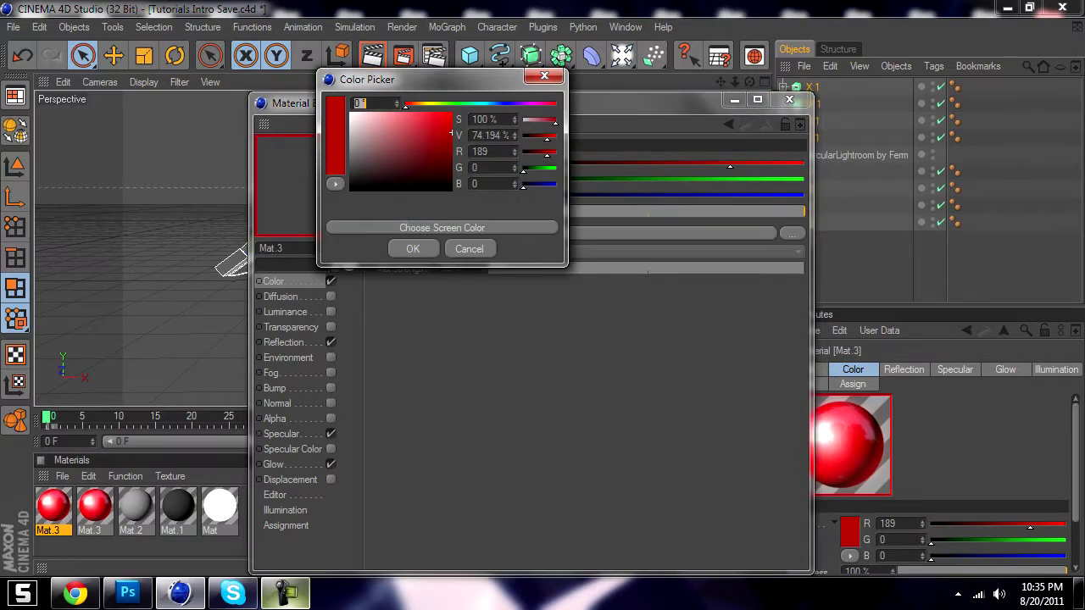
left_click(351, 190)
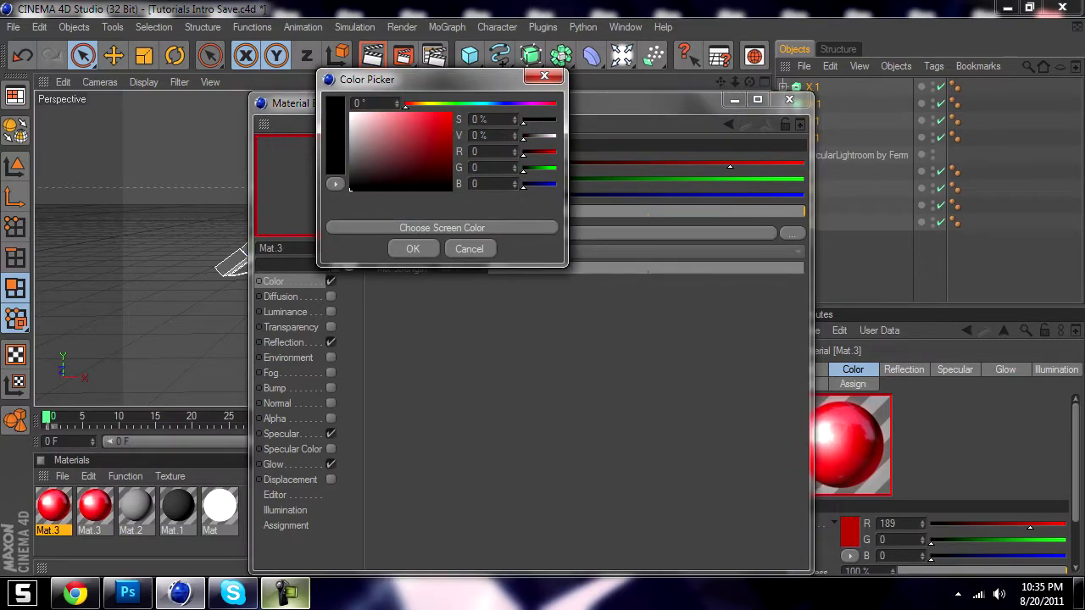
left_click(413, 248)
left_click(331, 281)
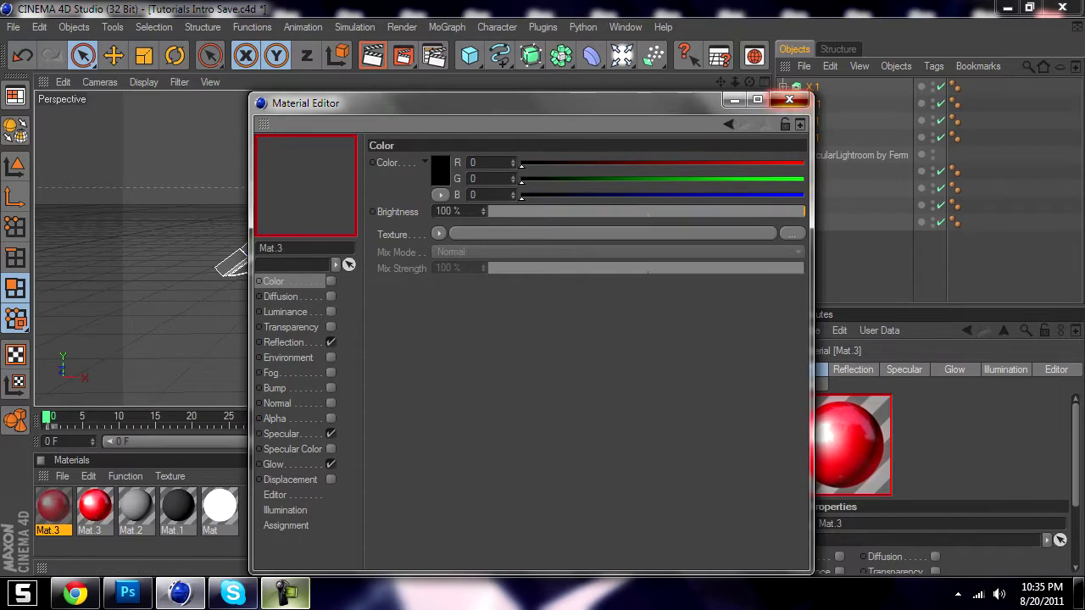
left_click(789, 100)
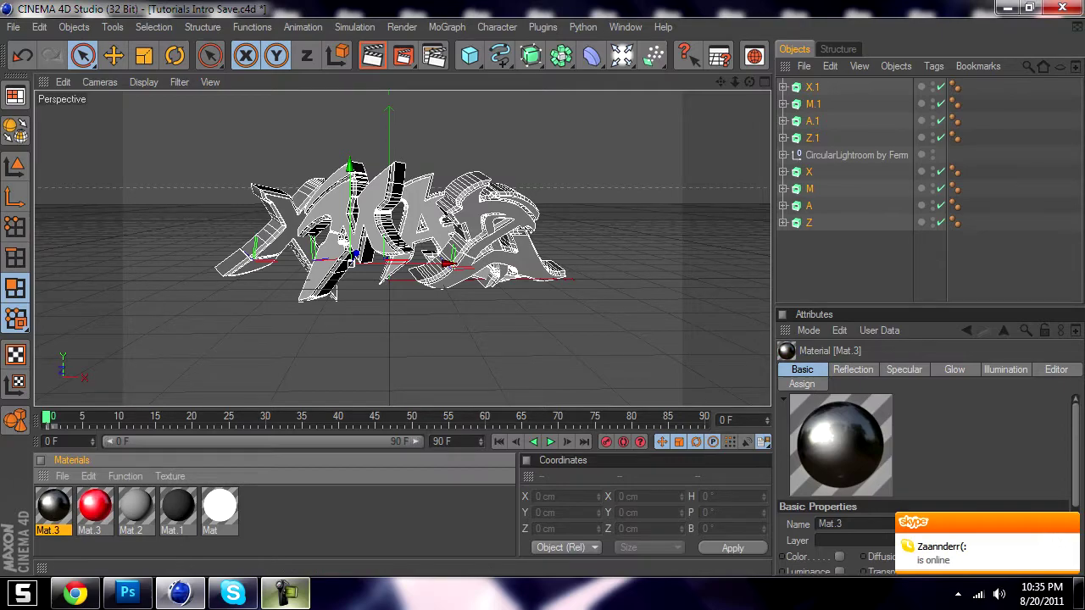
- Apply the red material to the four front letters X, M, A and Z
left_click(847, 263)
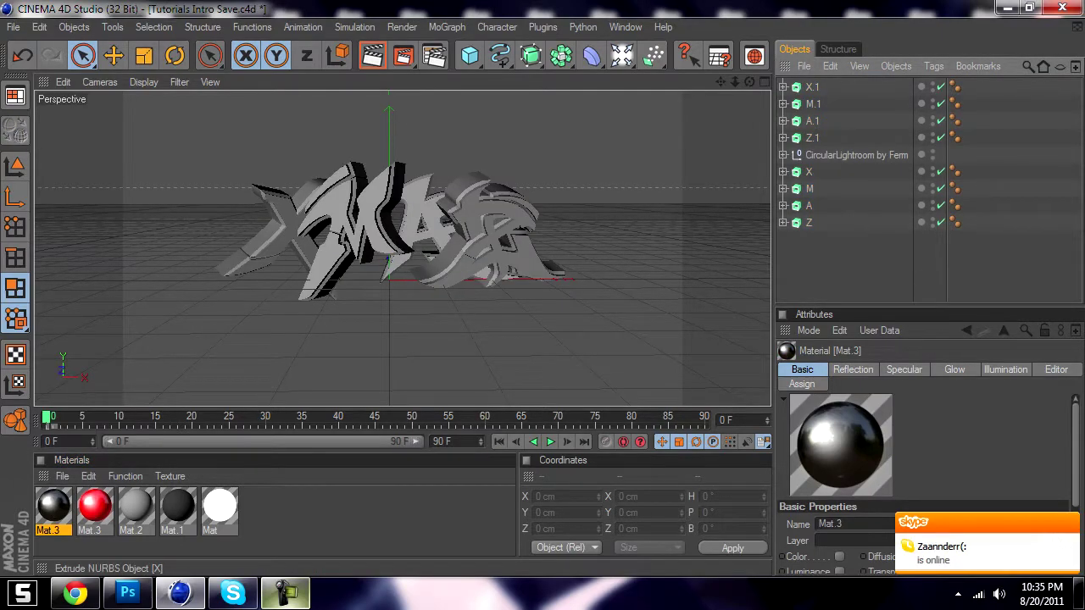
left_click(332, 291)
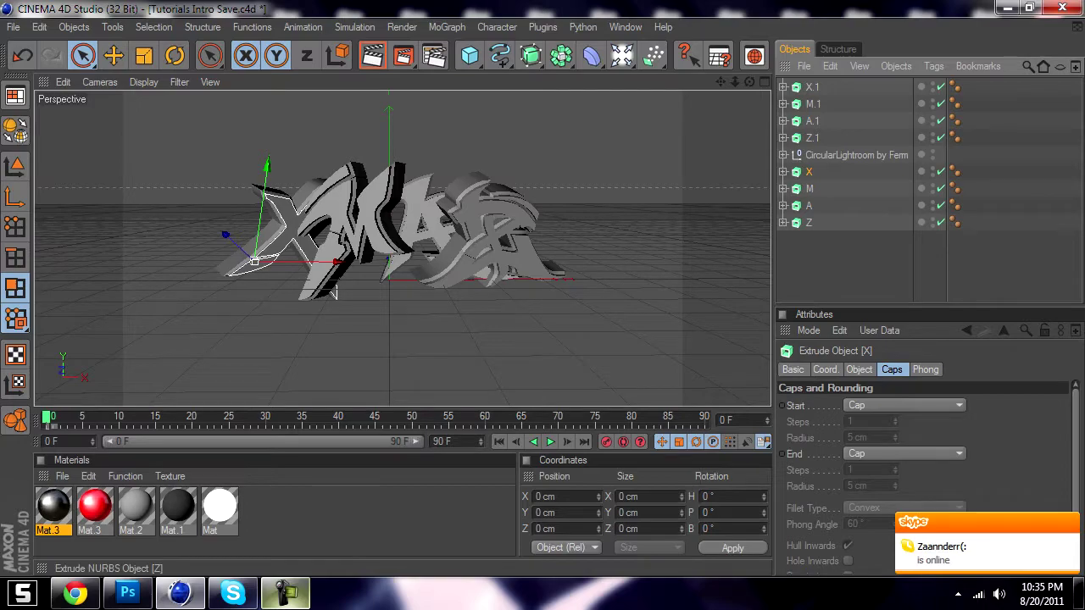
left_click(809, 223, "shift")
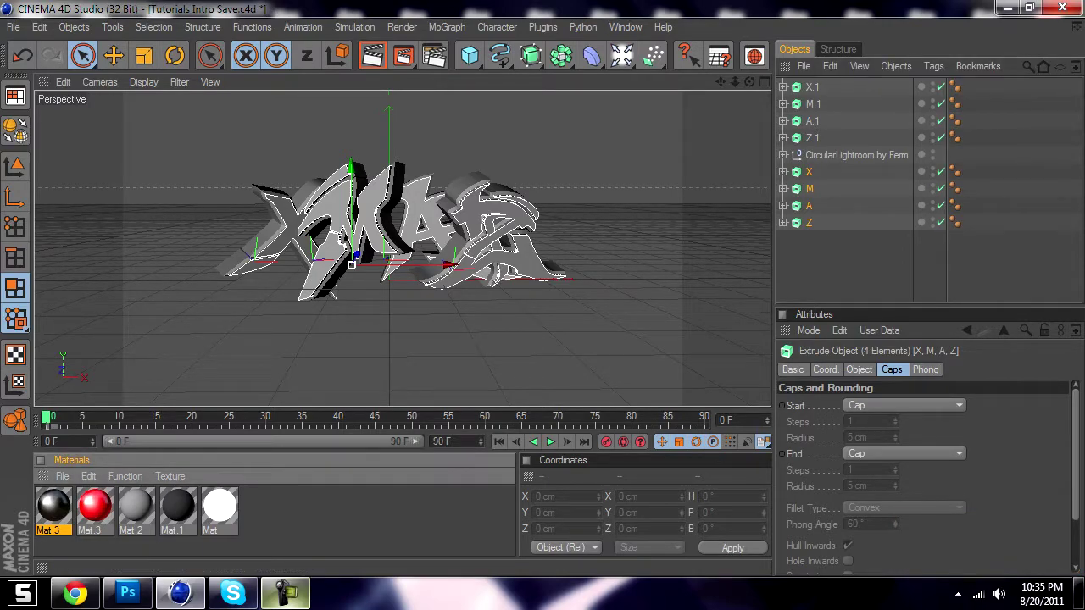
left_click_drag(95, 506, 809, 205)
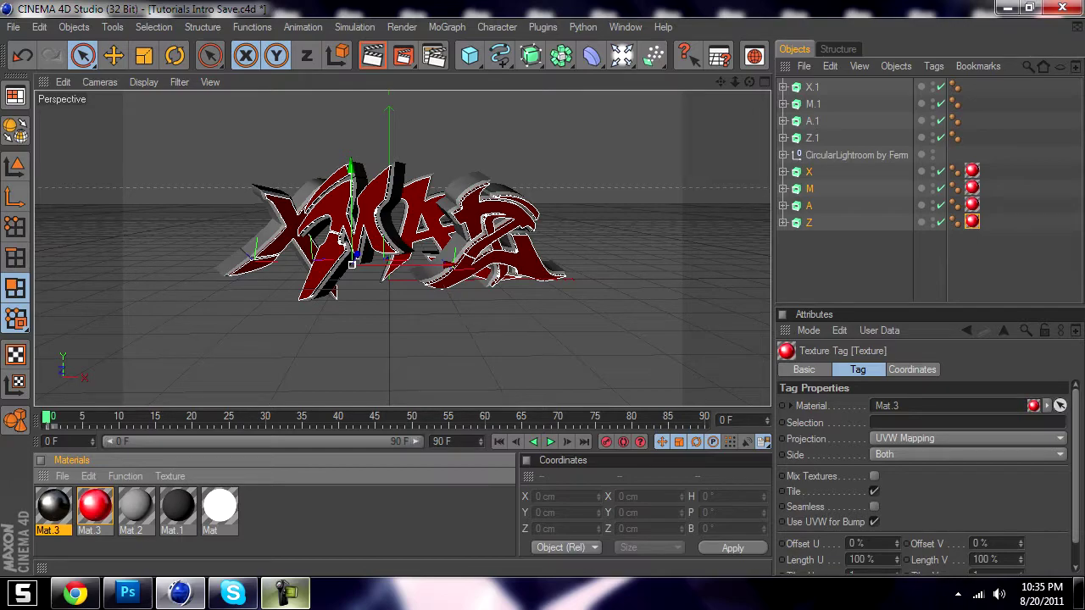
left_click(850, 261)
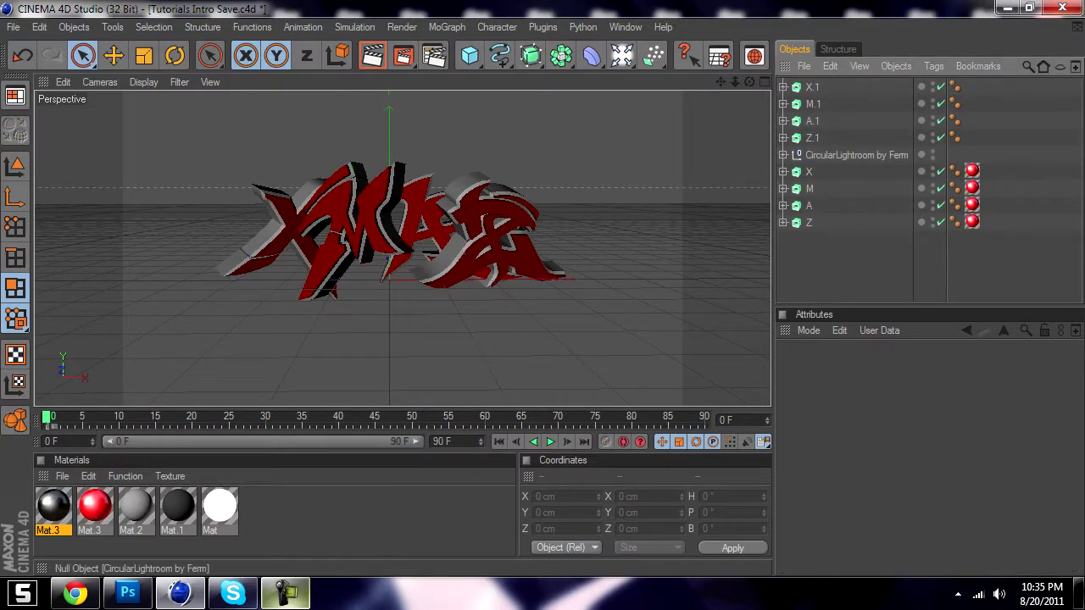
- Apply the black reflective material to the outline copies X.1, M.1, A.1 and Z.1
left_click(812, 138)
left_click(811, 87, "shift")
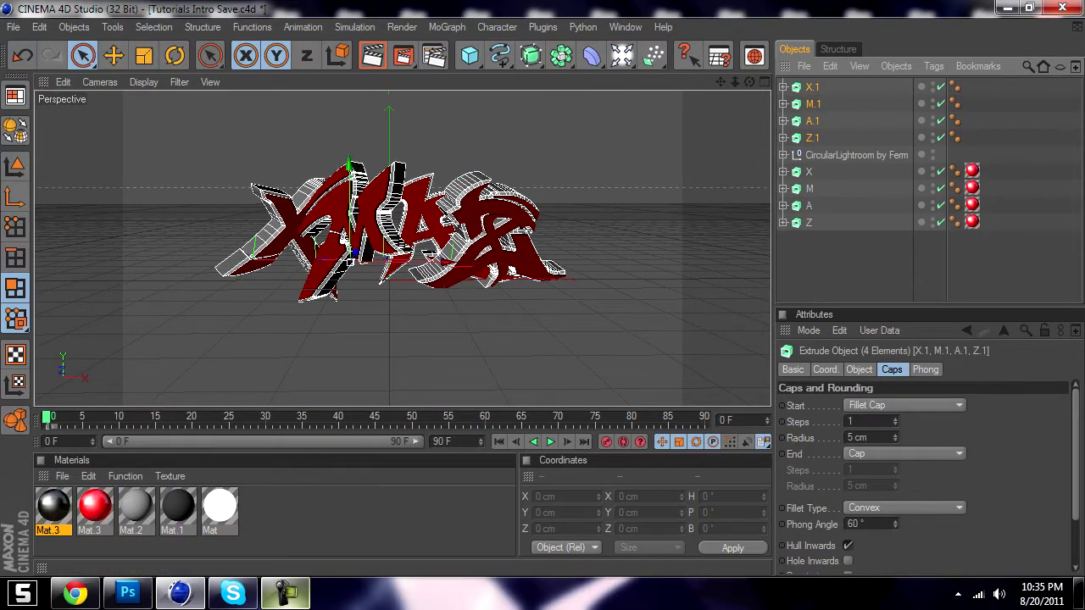
left_click(53, 506)
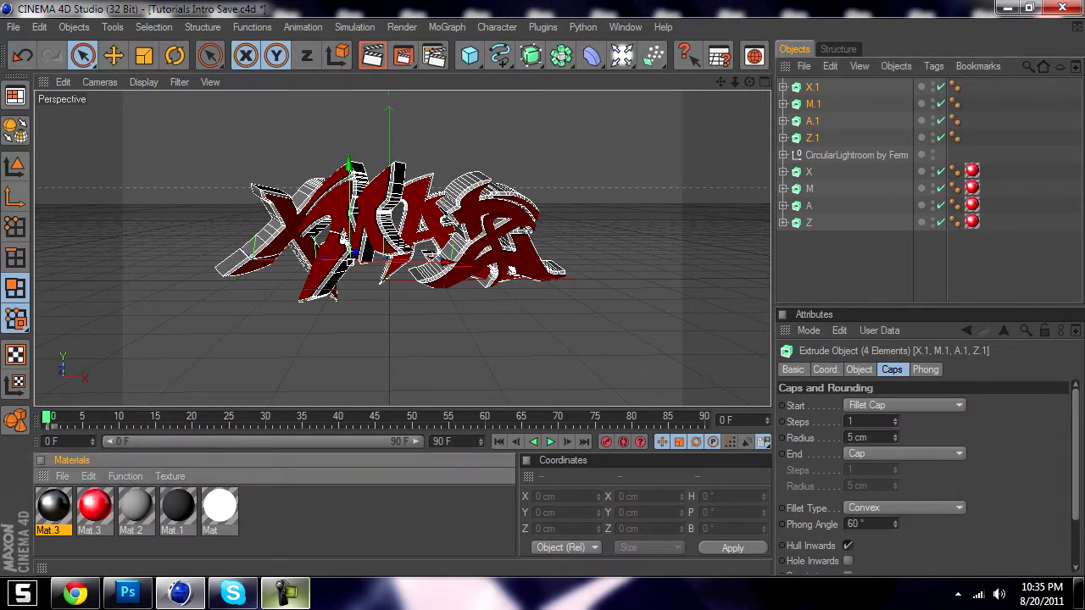
left_click_drag(53, 506, 812, 121)
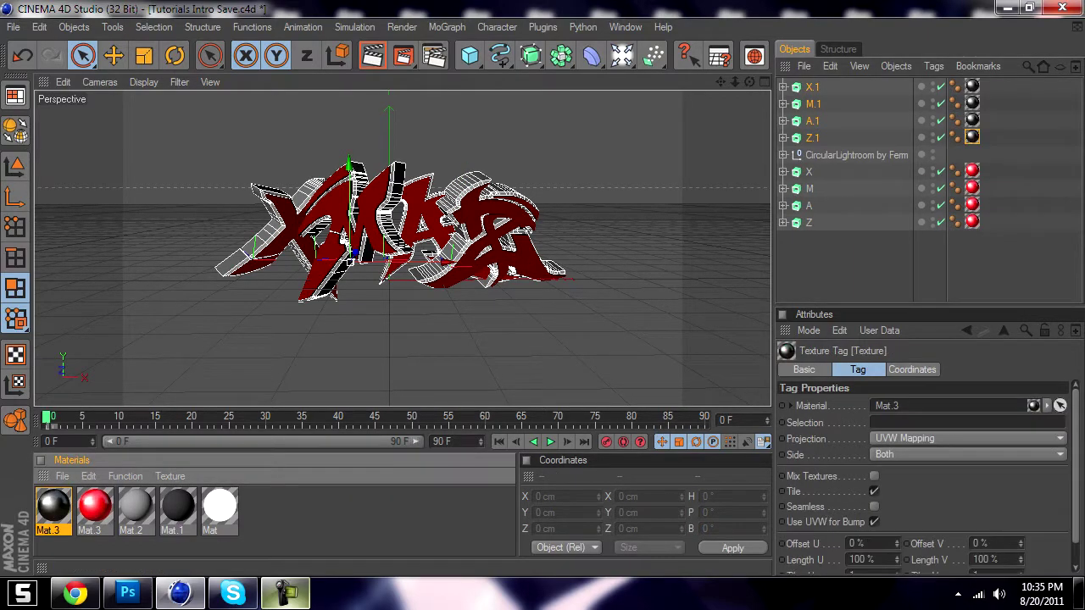
left_click(856, 264)
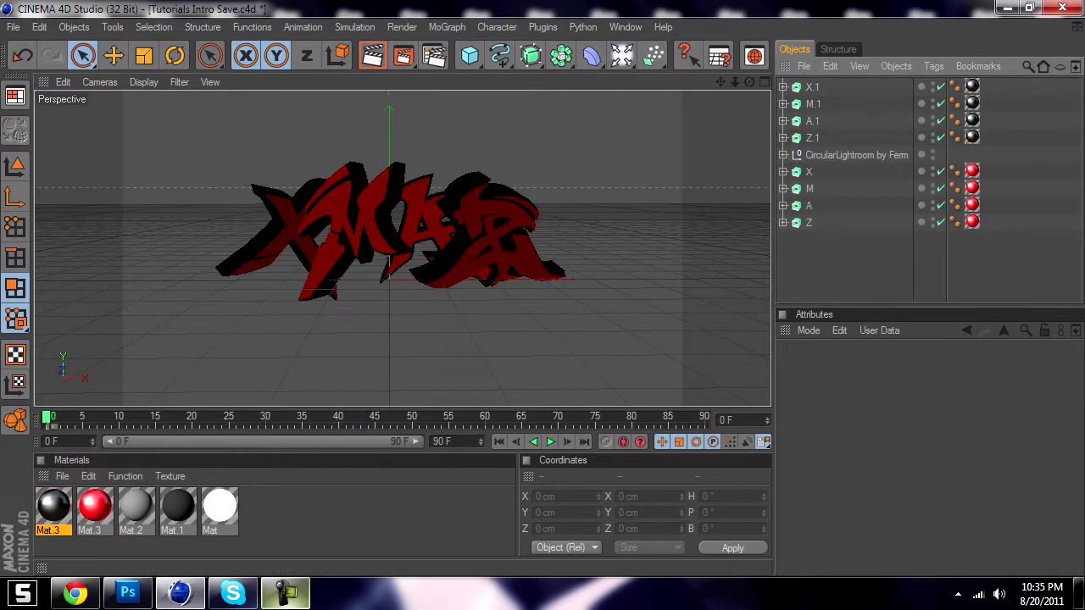
- Adjust the perspective camera slightly and zoom in a little to frame the whole text for rendering
left_click(542, 339)
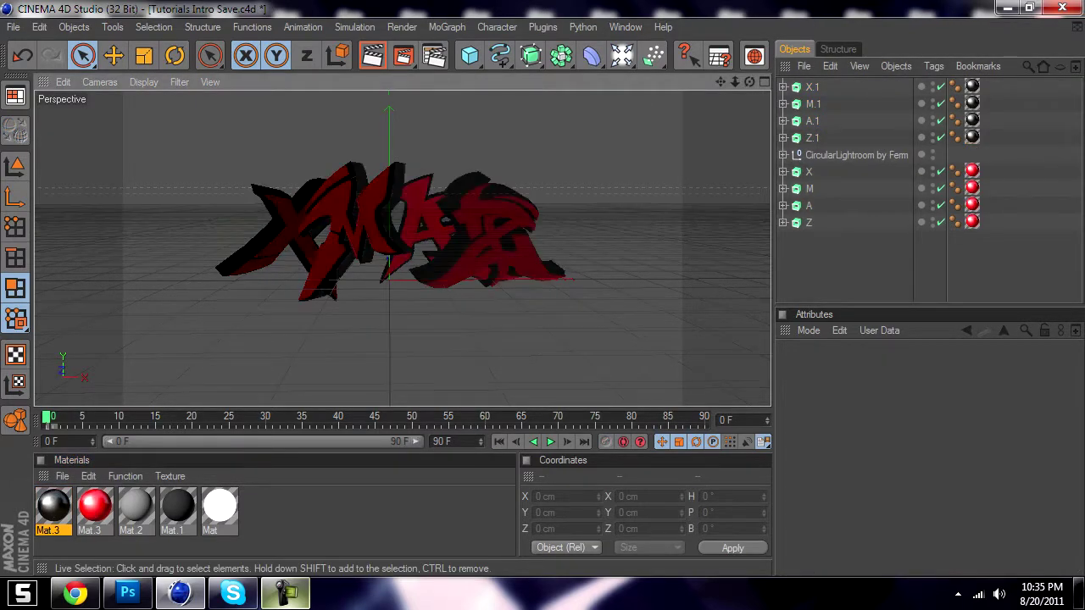
left_click_drag(750, 82, 751, 74)
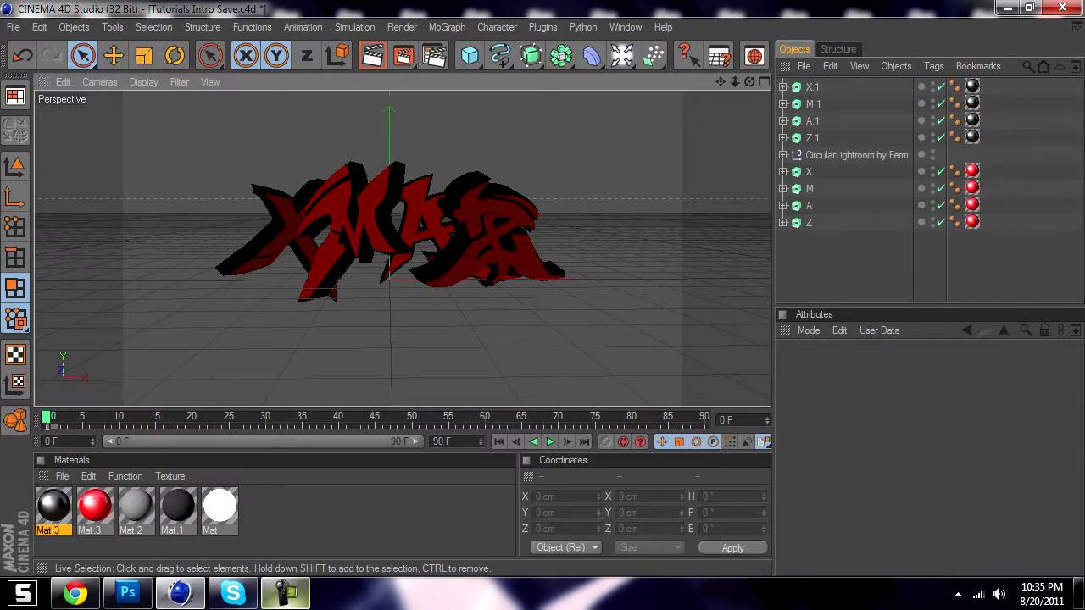
scroll(403, 248, "up", 1)
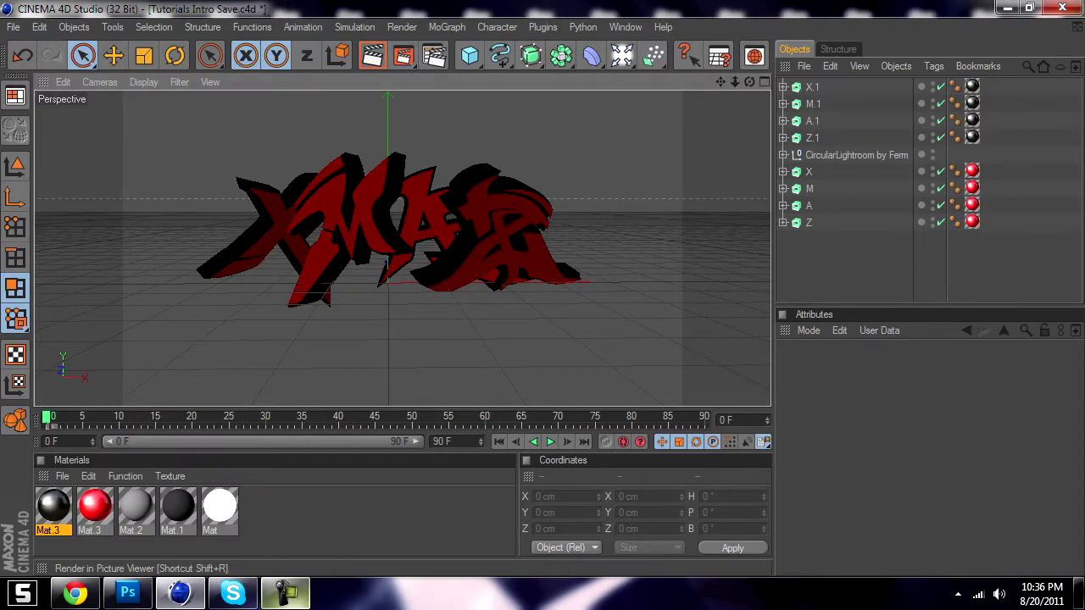
left_click(404, 56)
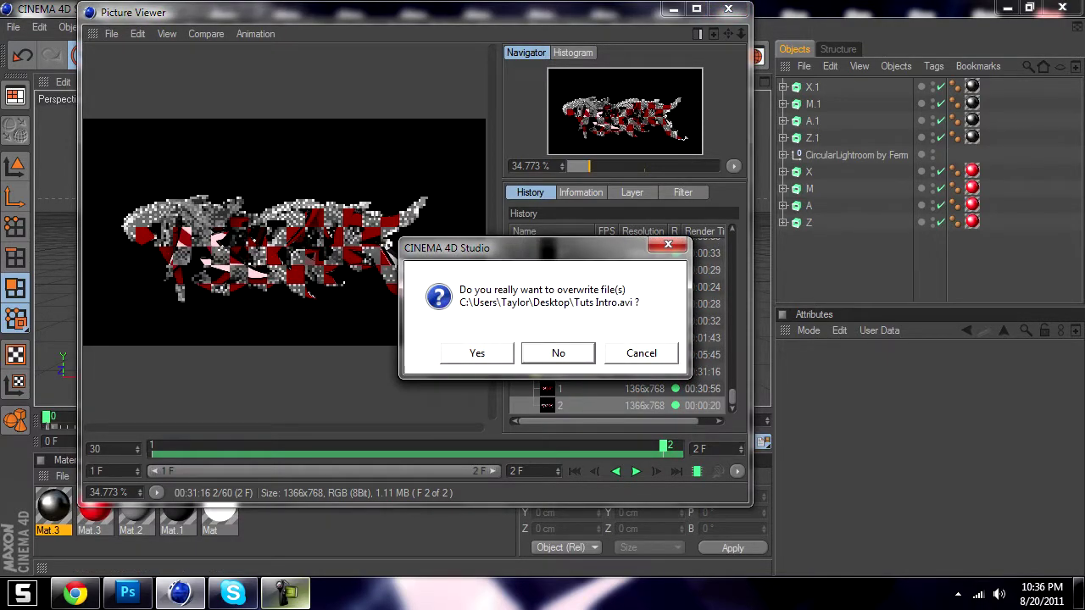
key("Return")
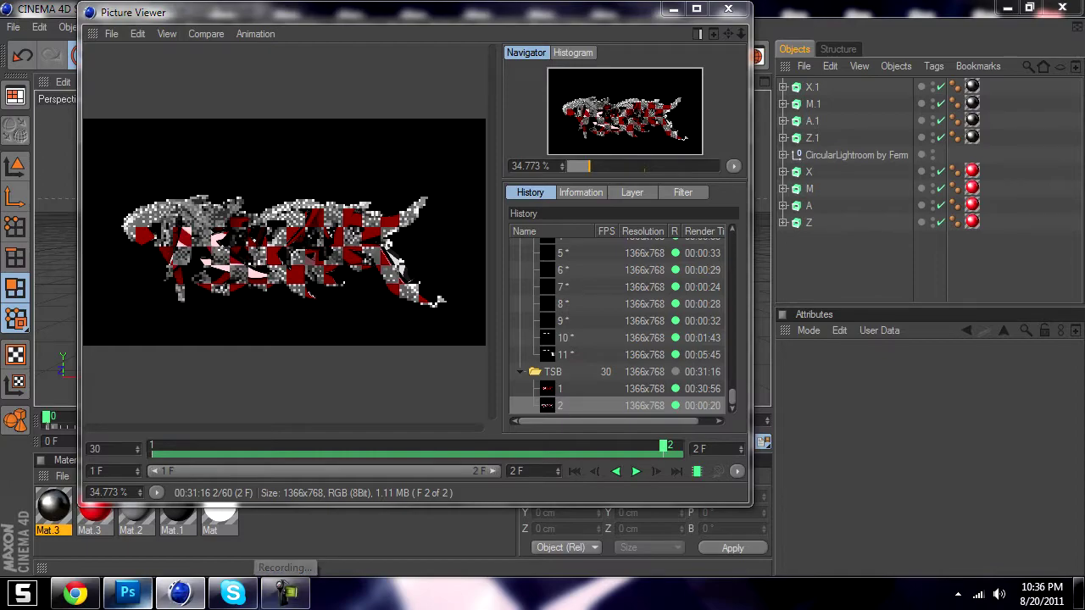
key("shift+r")
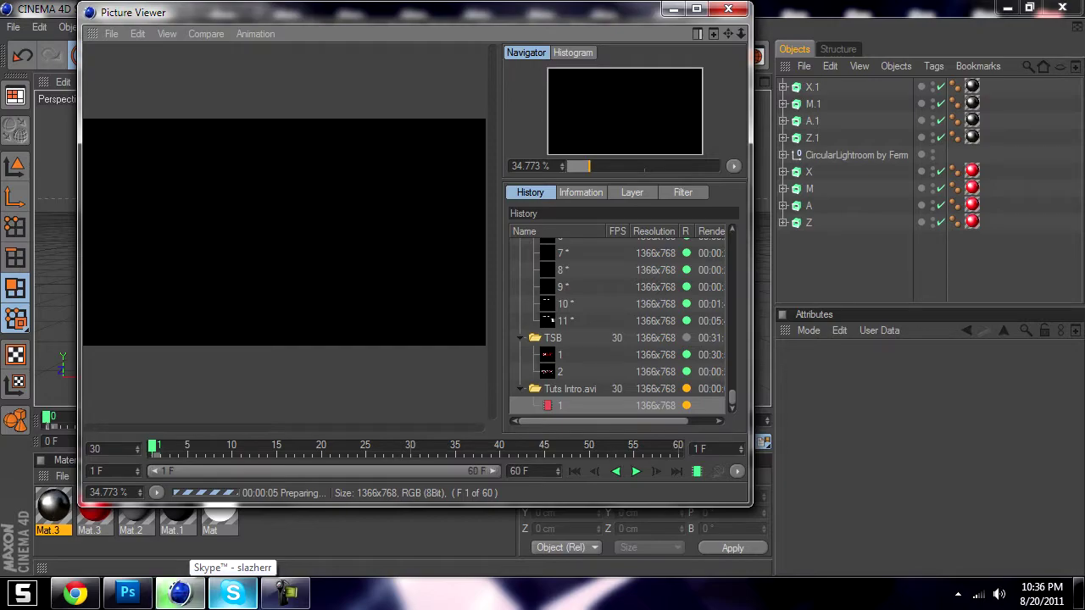
key("Escape")
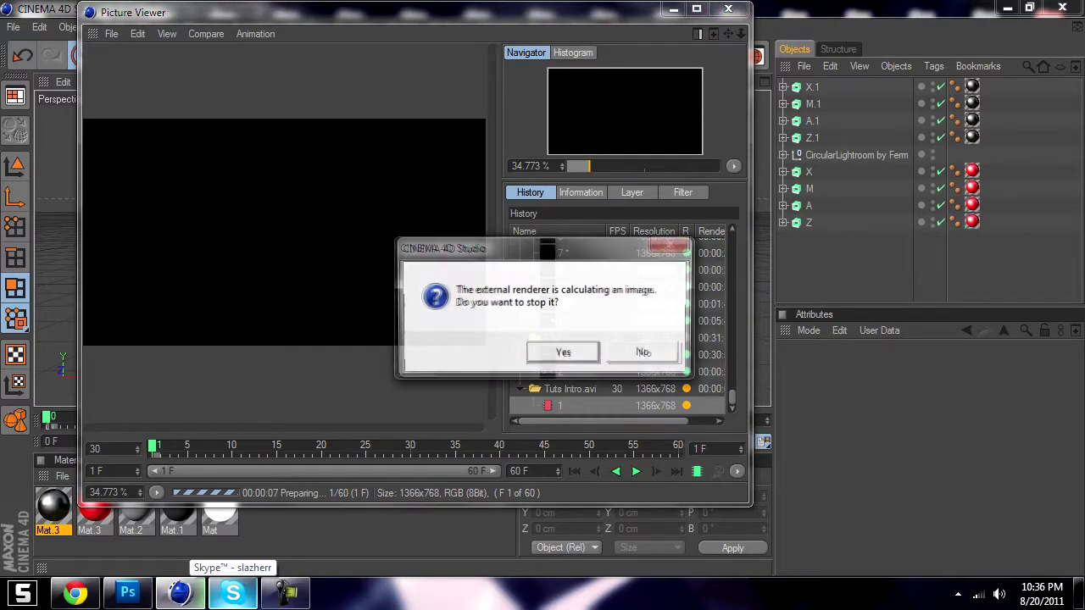
key("Return")
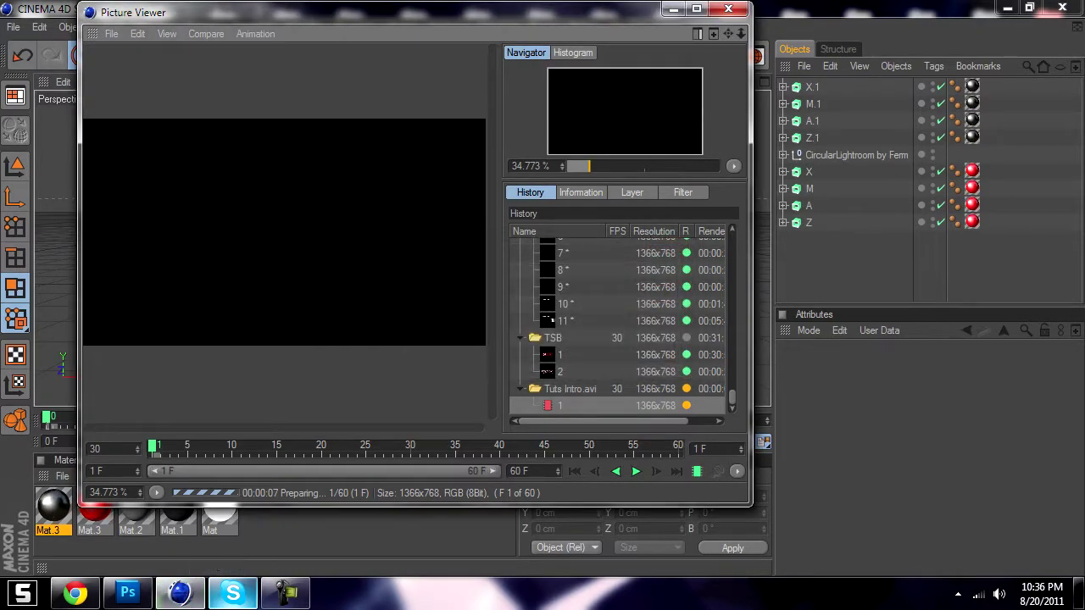
key("alt+F4")
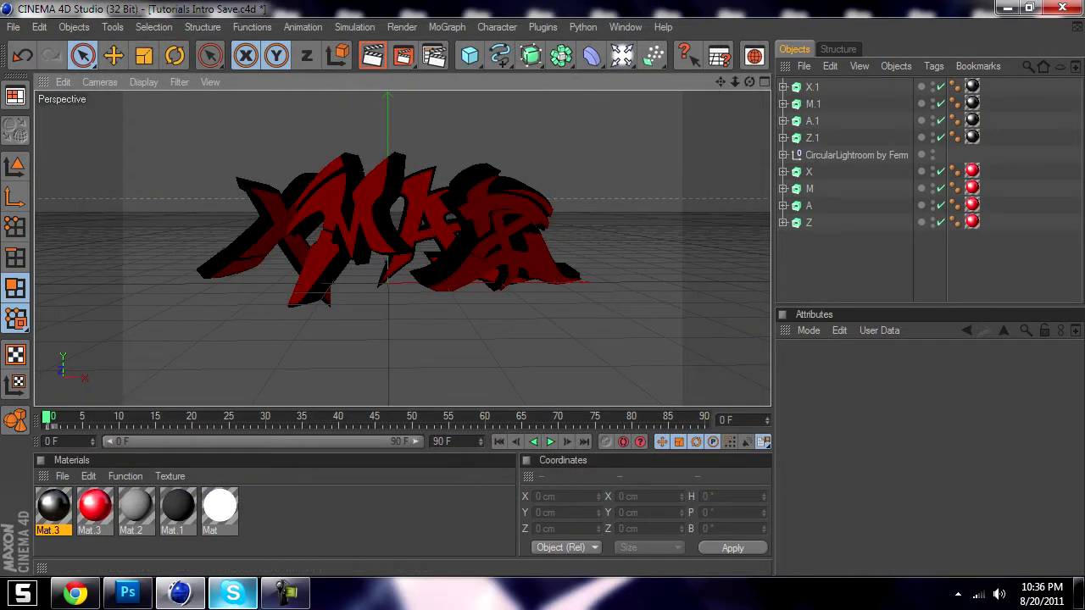
- Render the perspective view to preview the red letters and black outlines
left_click(373, 56)
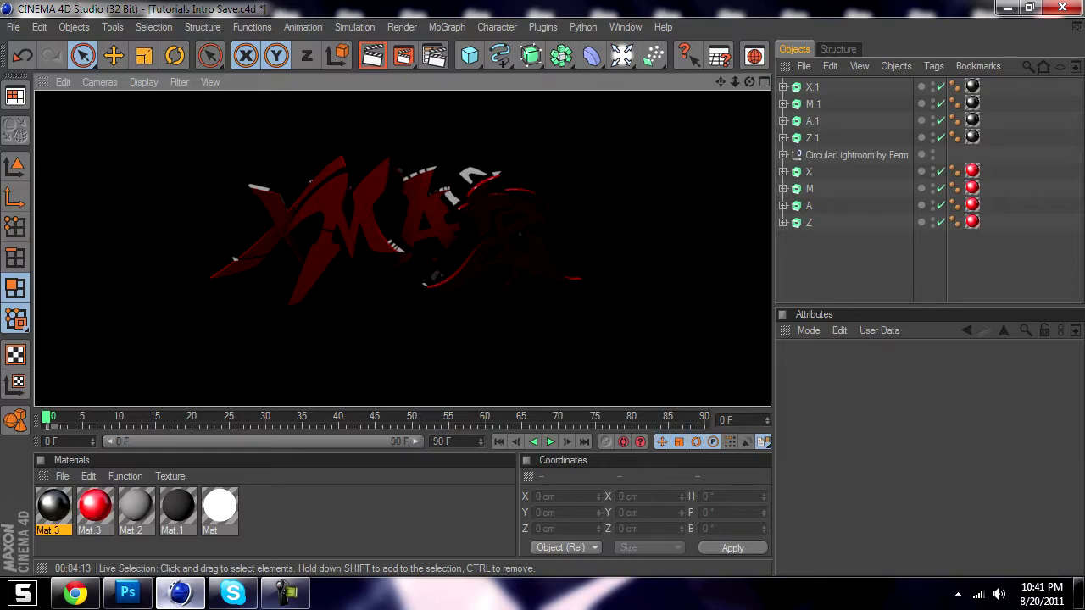
- Open the render output settings and look over the Film/Video size presets and the output width
left_click(509, 221)
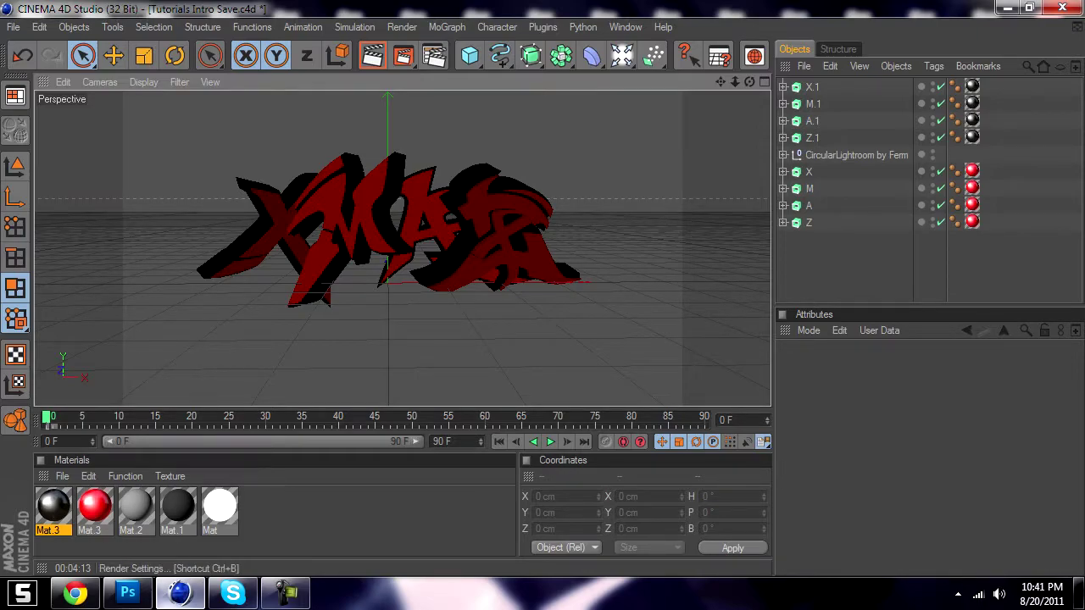
left_click(434, 55)
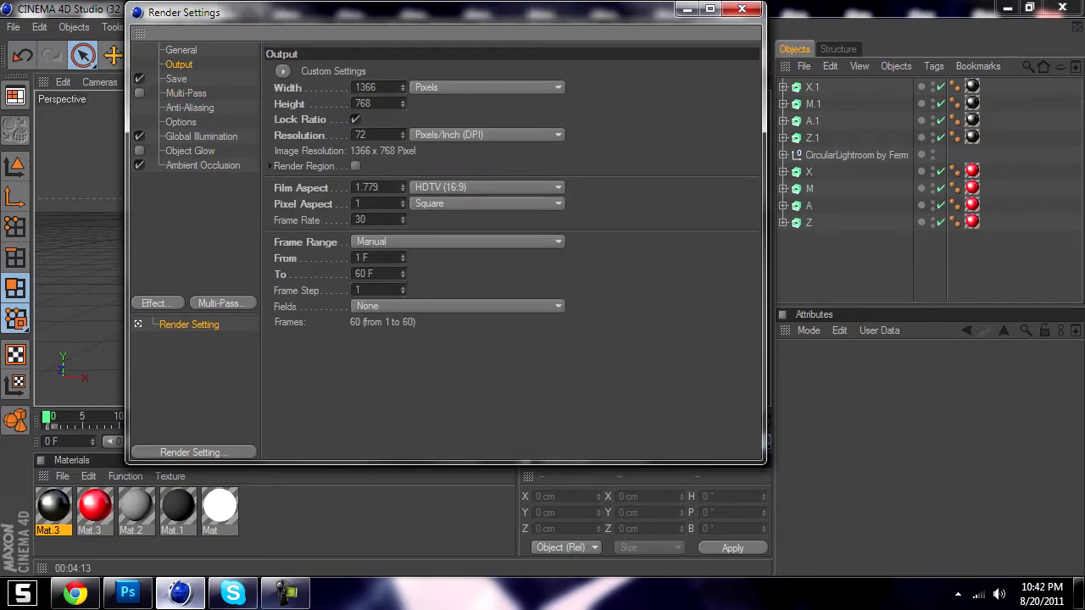
left_click(282, 70)
mouse_move(313, 103)
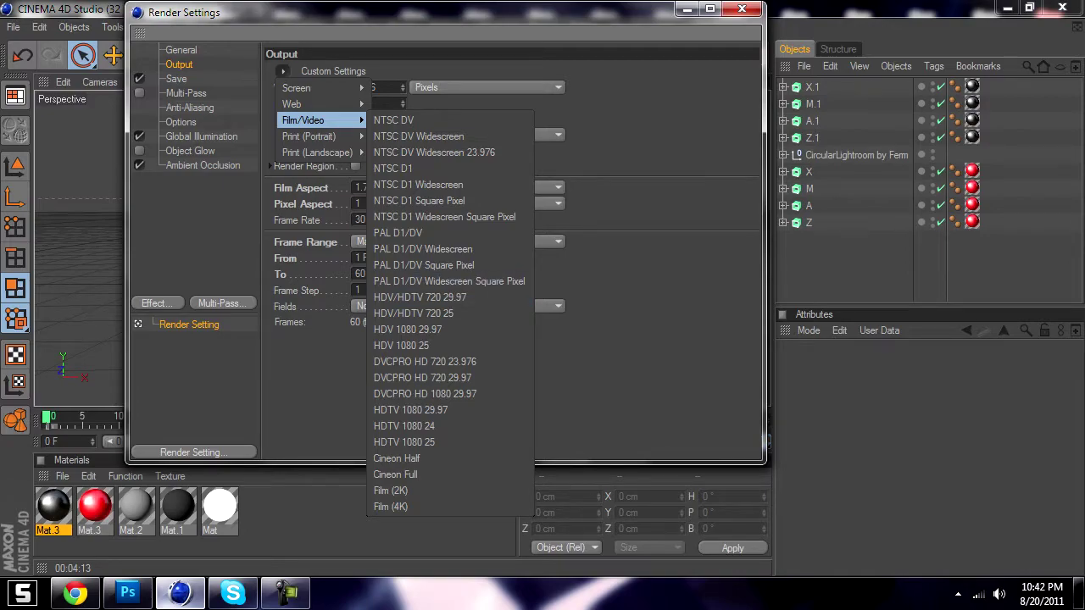
key("Escape")
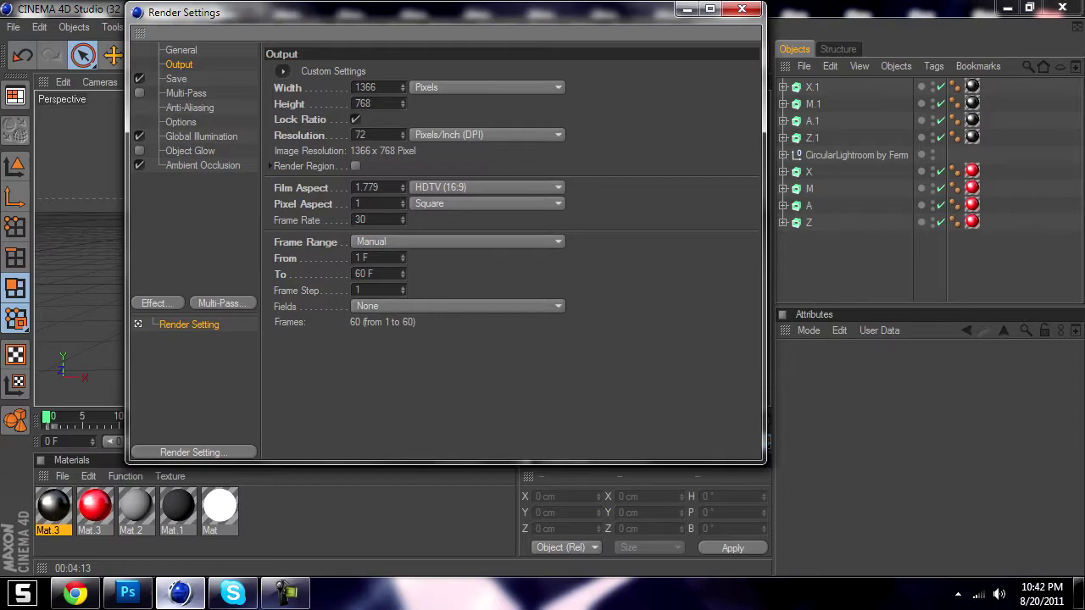
double_click(365, 87)
key("Tab")
key("Return")
- Shorten the manual output frame range by setting the end frame to 1 and the start frame to 0
double_click(361, 273)
type("1")
key("Return")
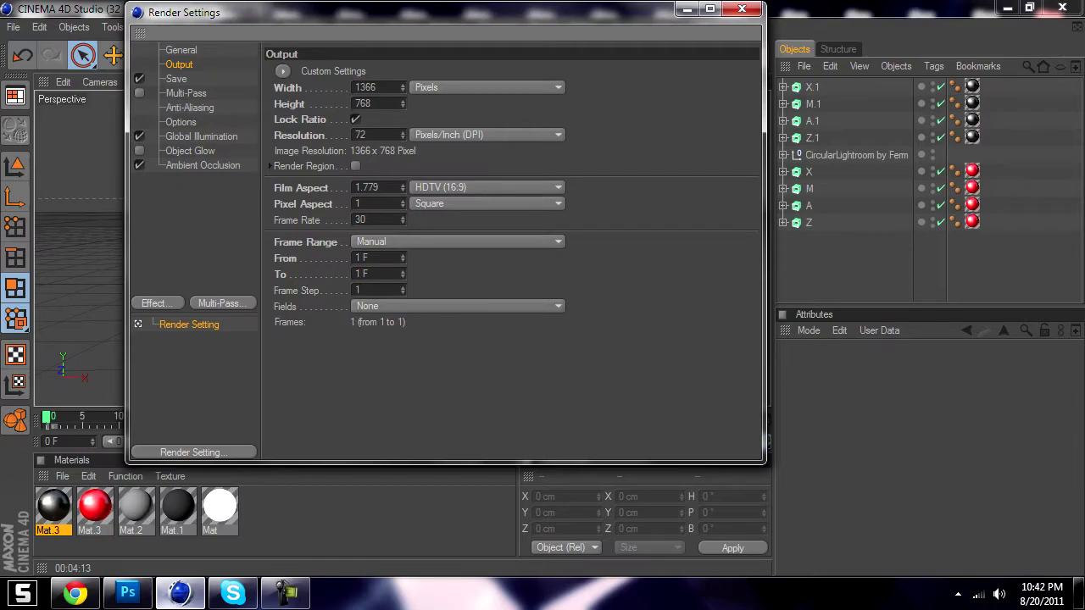
double_click(358, 257)
key("BackSpace")
type("0")
key("Tab")
type("0")
key("BackSpace")
key("Return")
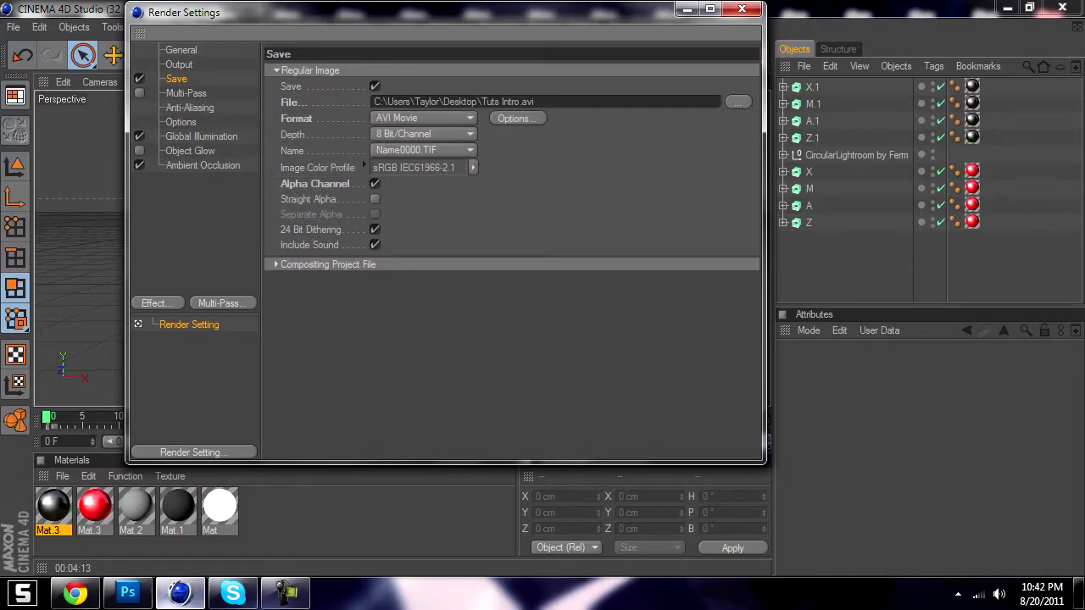
- Set the render's save file to Blah on the Desktop
left_click(739, 102)
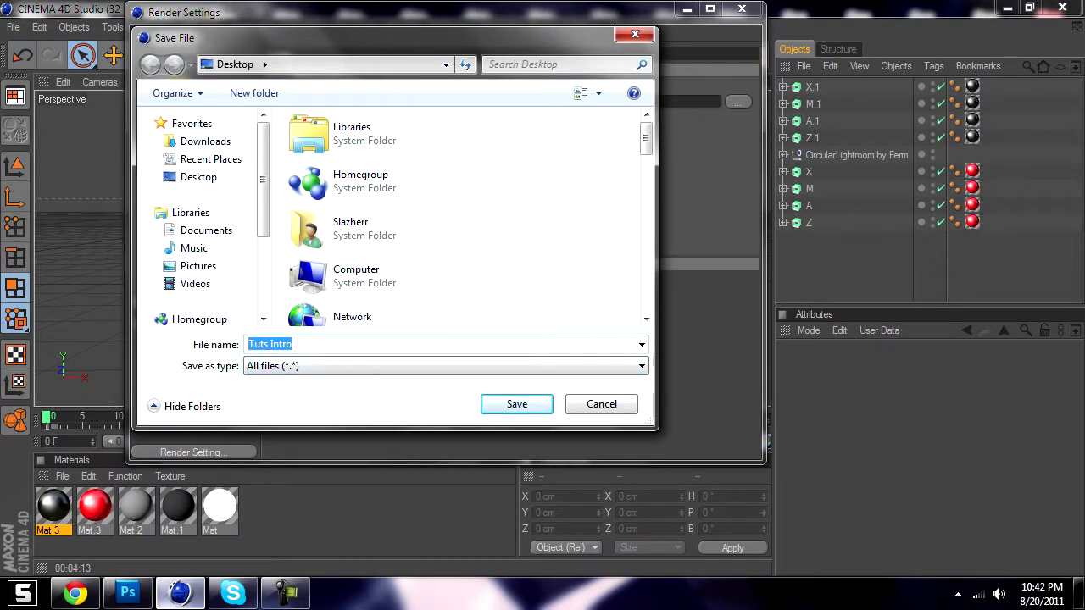
type("B")
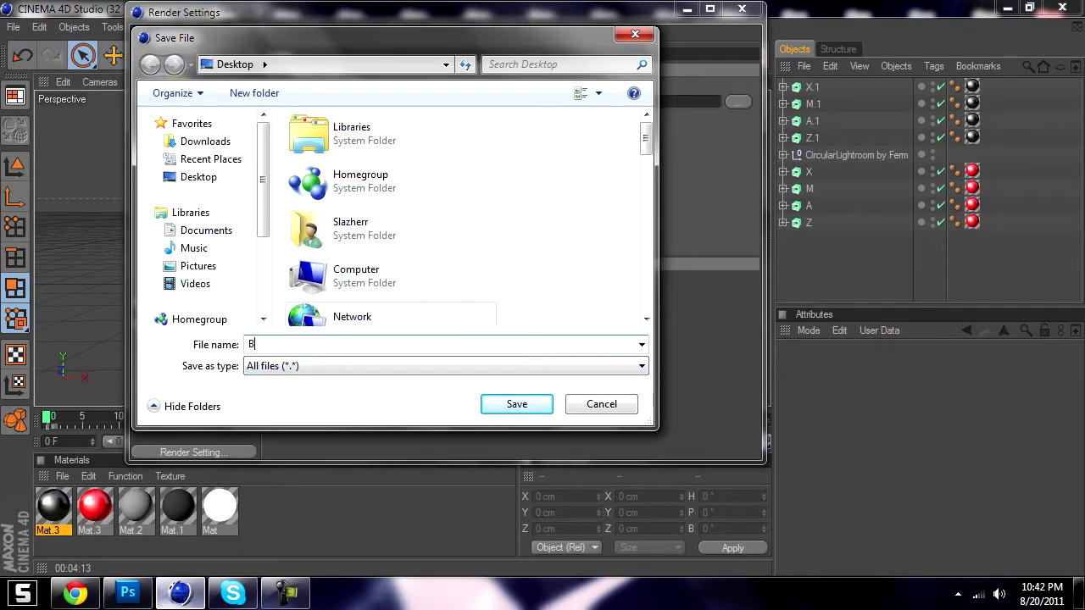
type("lah")
key("ctrl+a")
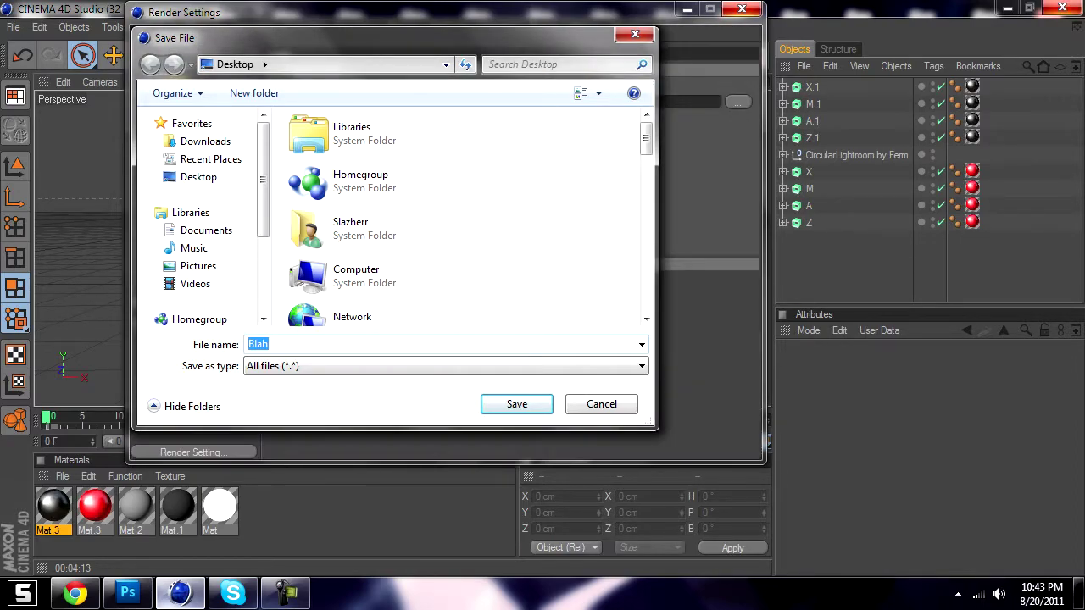
key("Return")
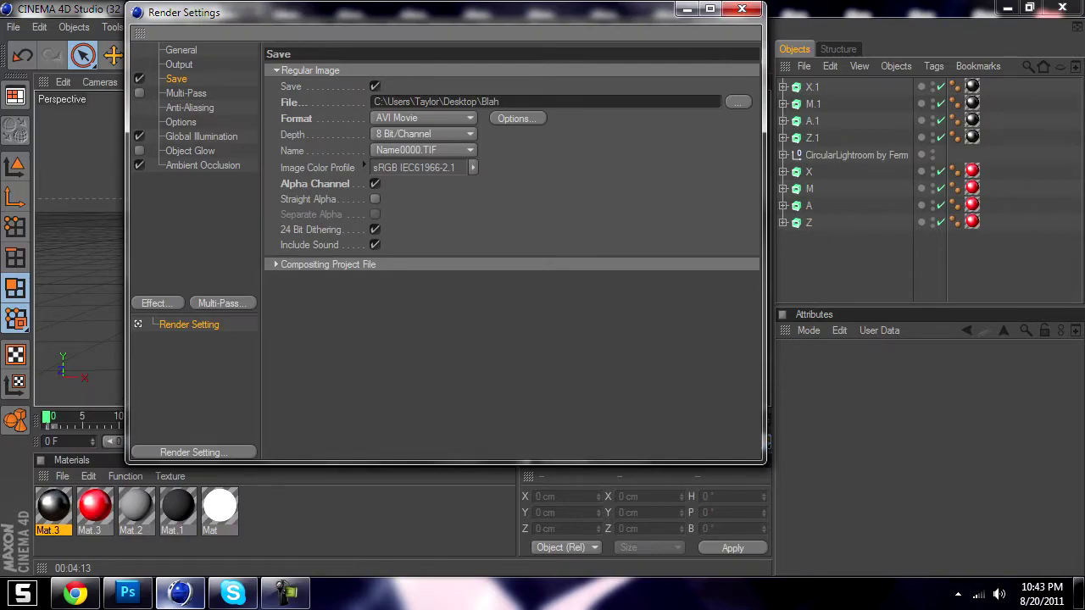
- Choose a compressor in the AVI Movie format options and accept it
left_click(516, 119)
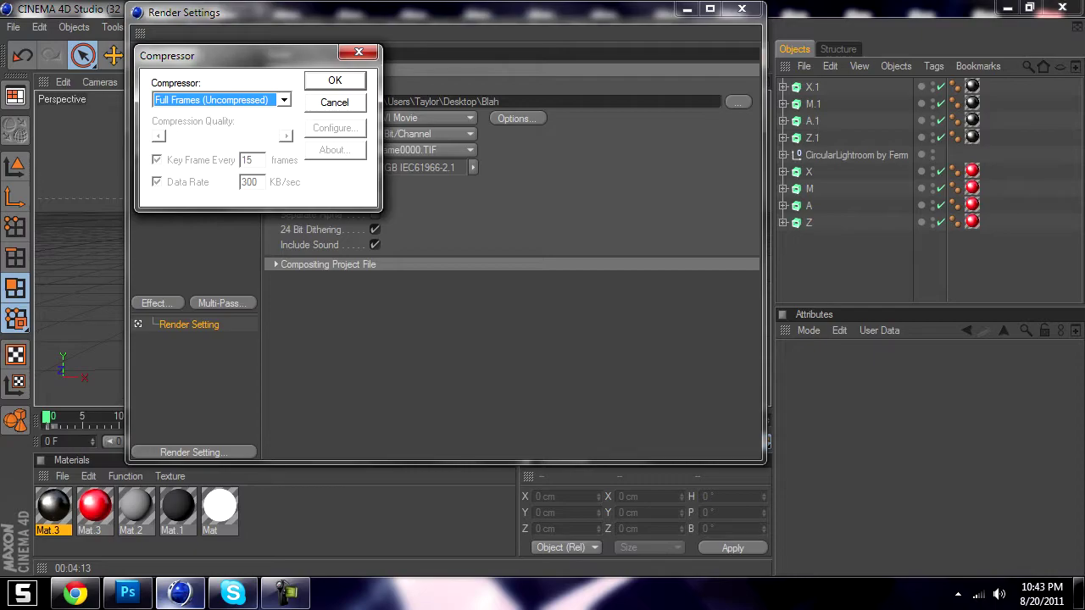
left_click(284, 100)
left_click(213, 170)
left_click(334, 80)
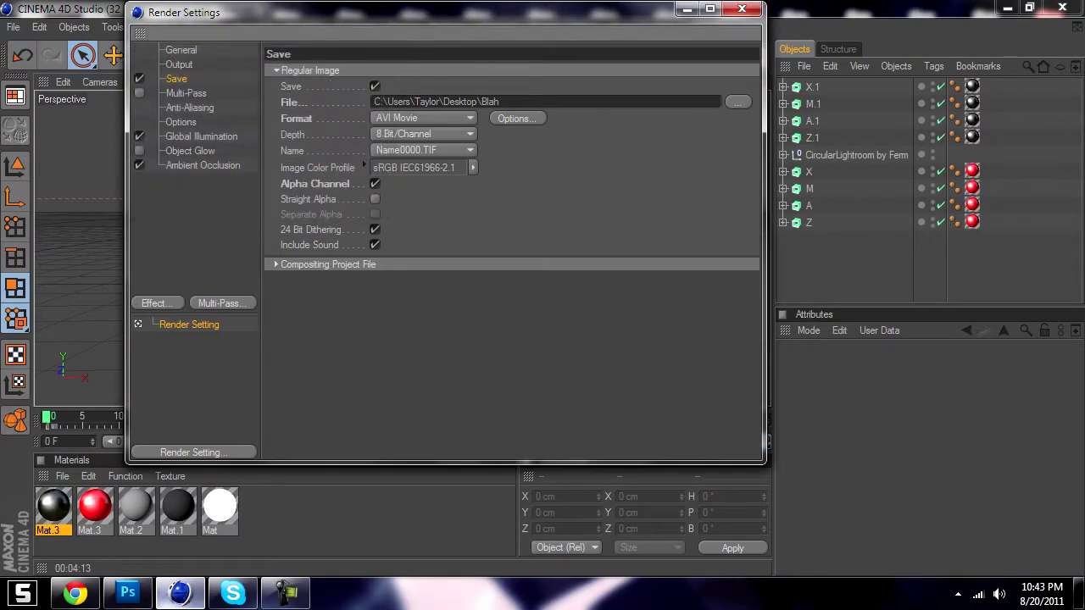
- Set the render's file format to PNG with Alpha Channel enabled
left_click(424, 117)
key("Up")
key("Up")
key("Return")
left_click(375, 184)
key("space")
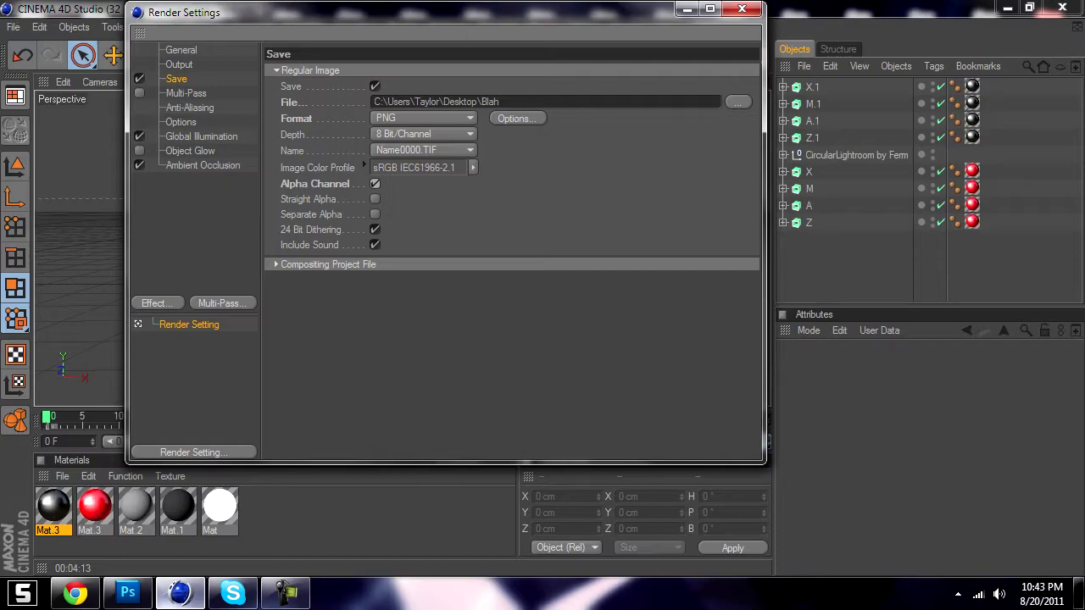
key("Tab")
key("space")
left_click(128, 593)
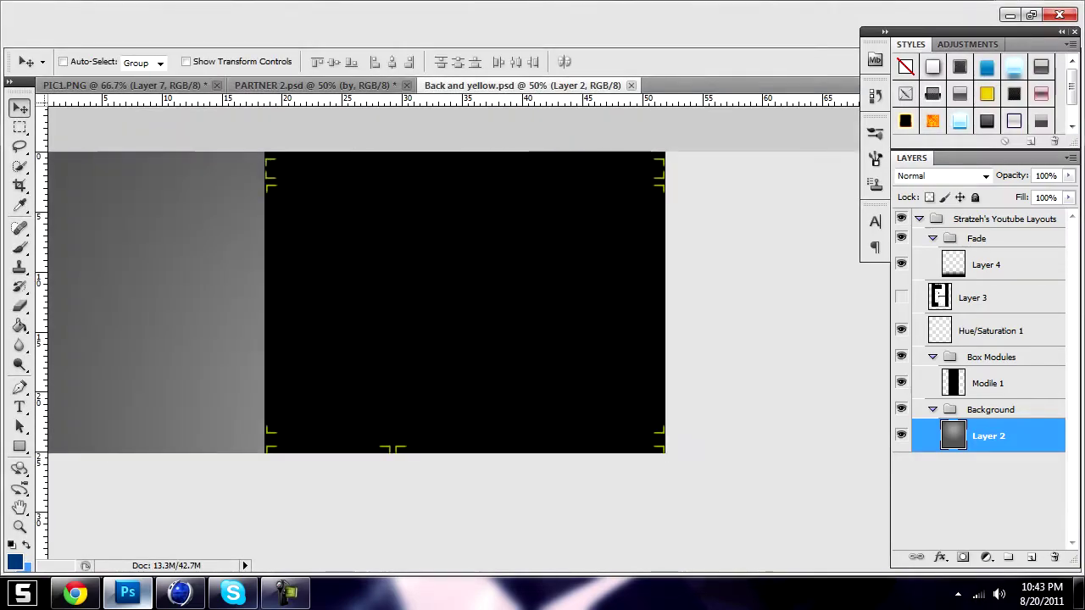
left_click(985, 177)
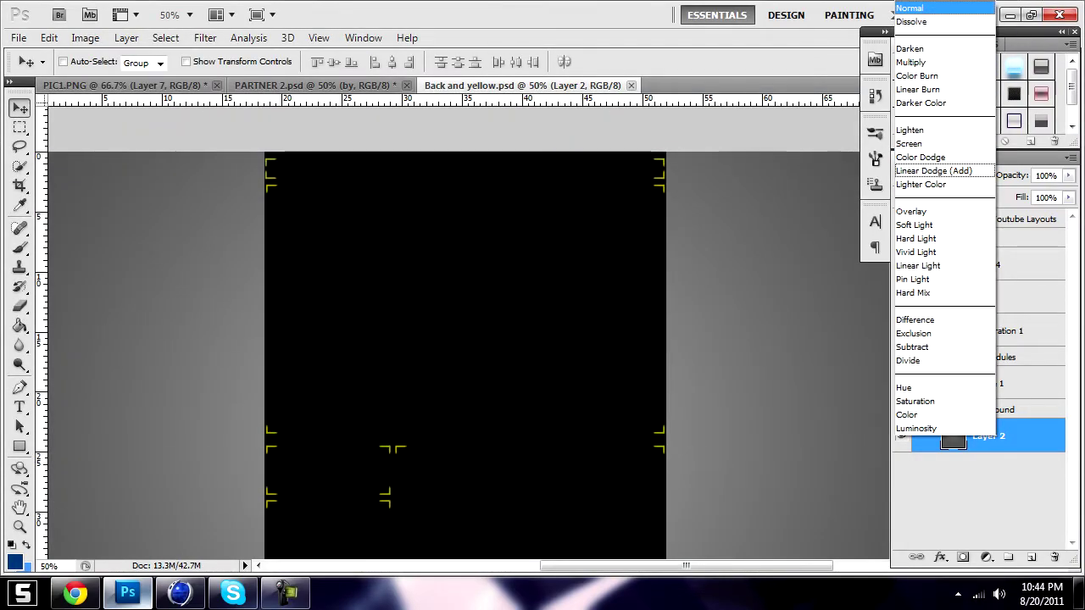
left_click(179, 593)
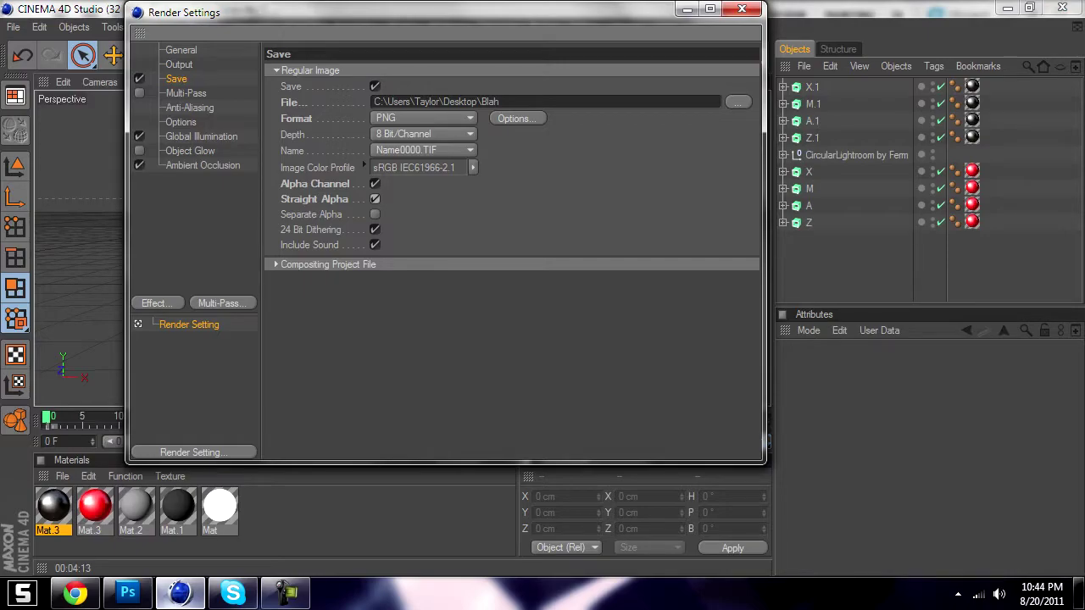
left_click(374, 200)
- Review the Multi-Pass and Anti-Aliasing render settings, including the available anti-aliasing filters, and return to the save settings
left_click(185, 93)
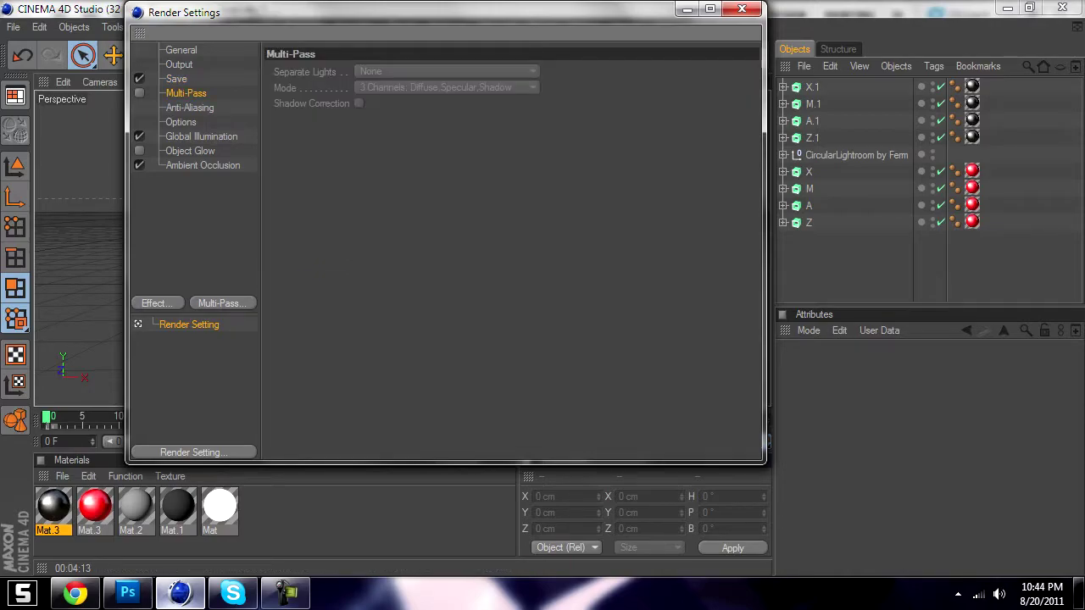
left_click(189, 108)
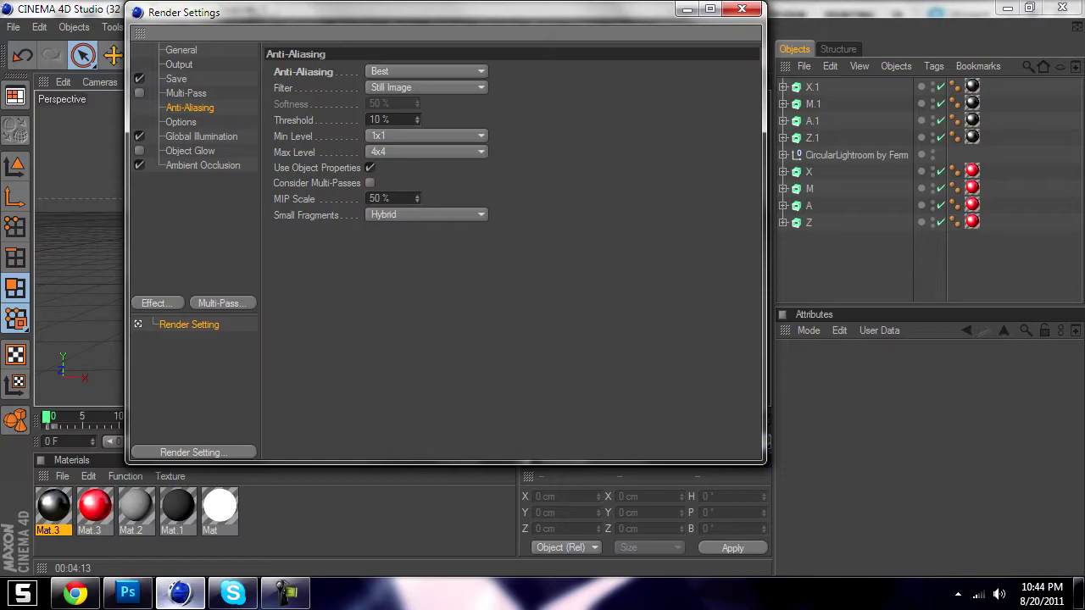
left_click(426, 88)
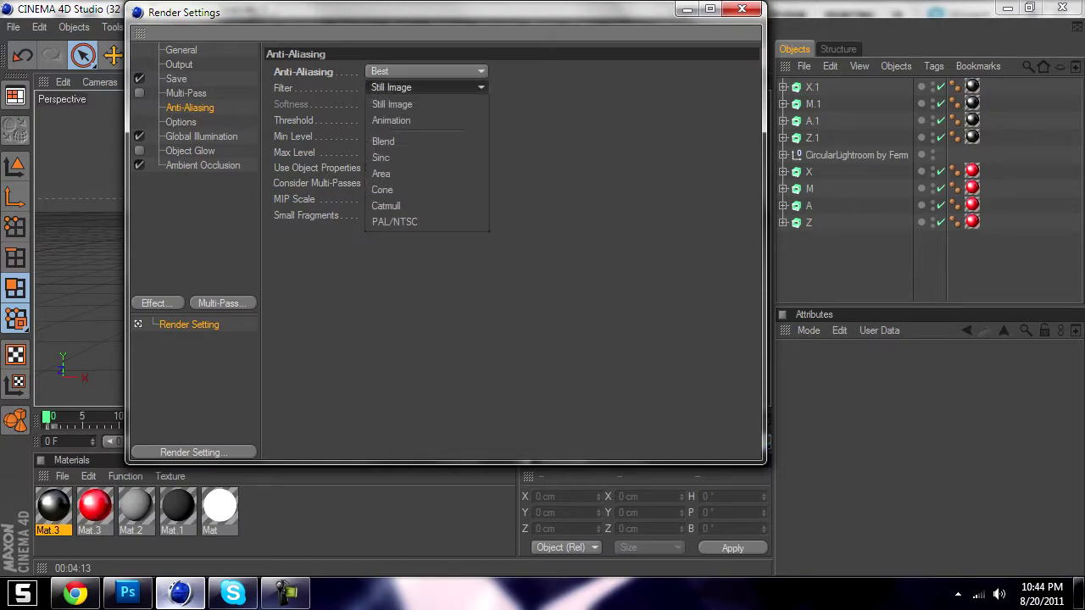
left_click(426, 87)
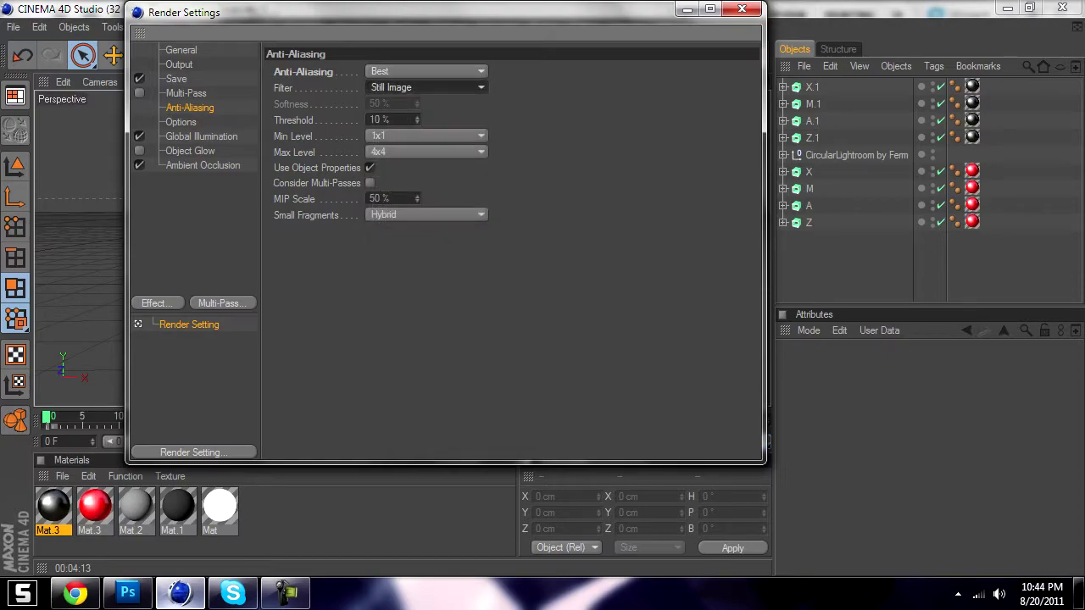
left_click(176, 79)
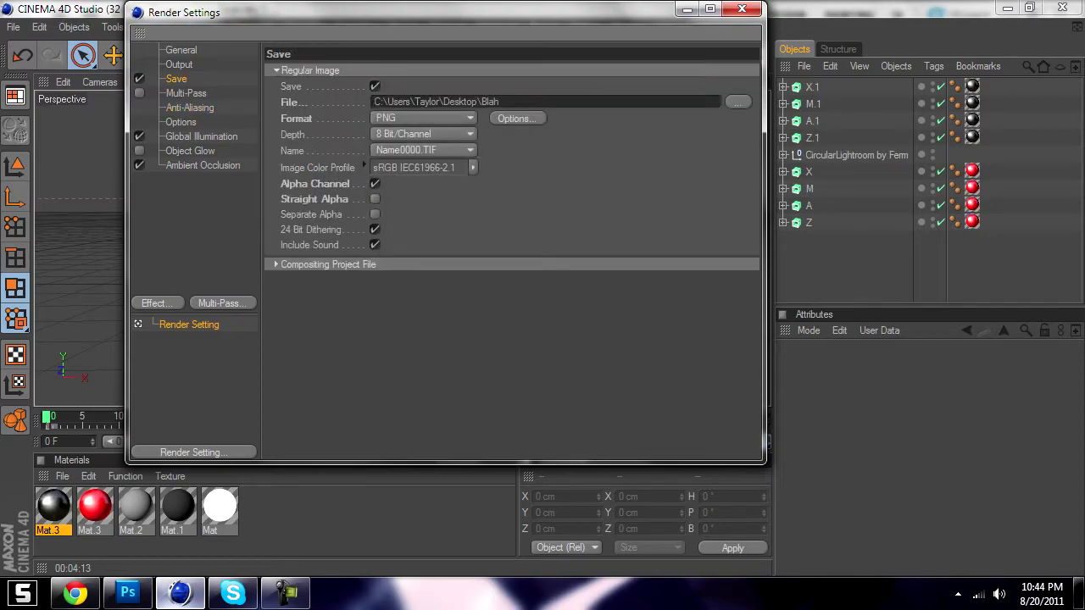
- View the general Global Illumination settings and look through the list of render effects that can be added
left_click(201, 137)
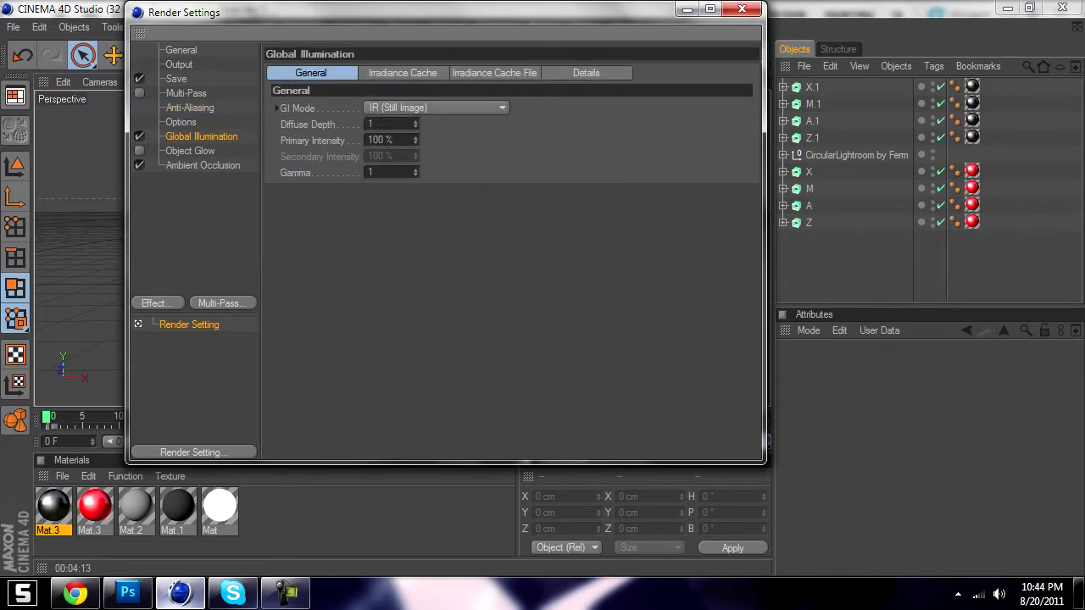
left_click(153, 303)
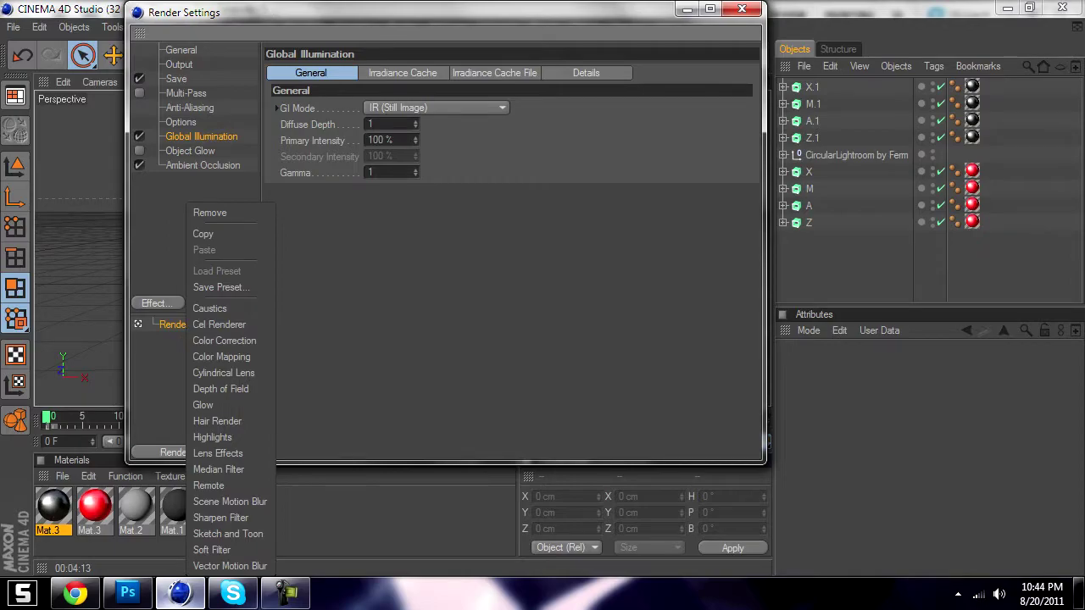
key("Escape")
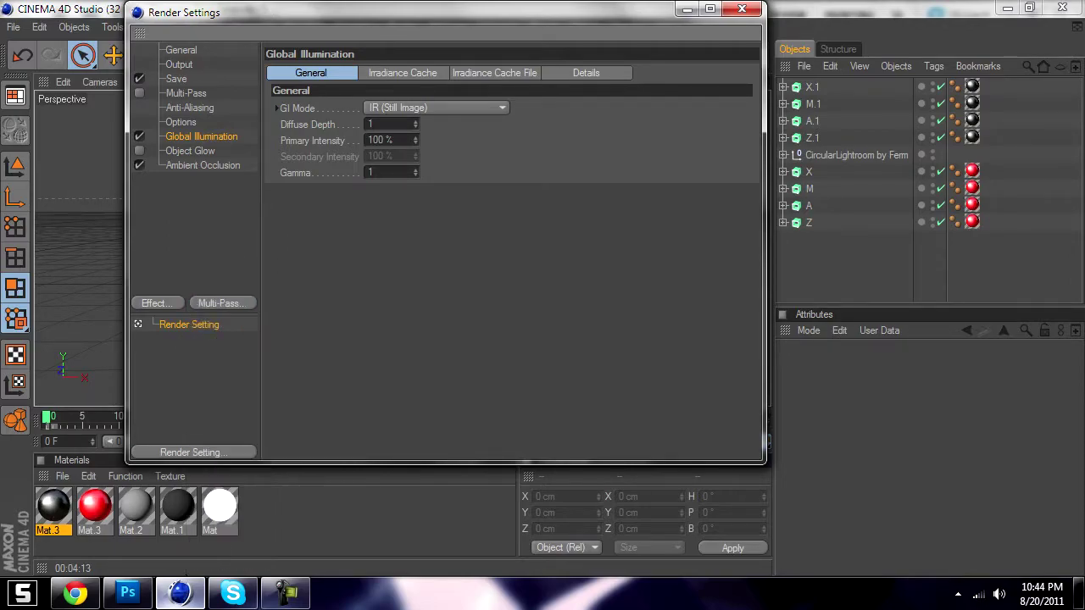
left_click(154, 302)
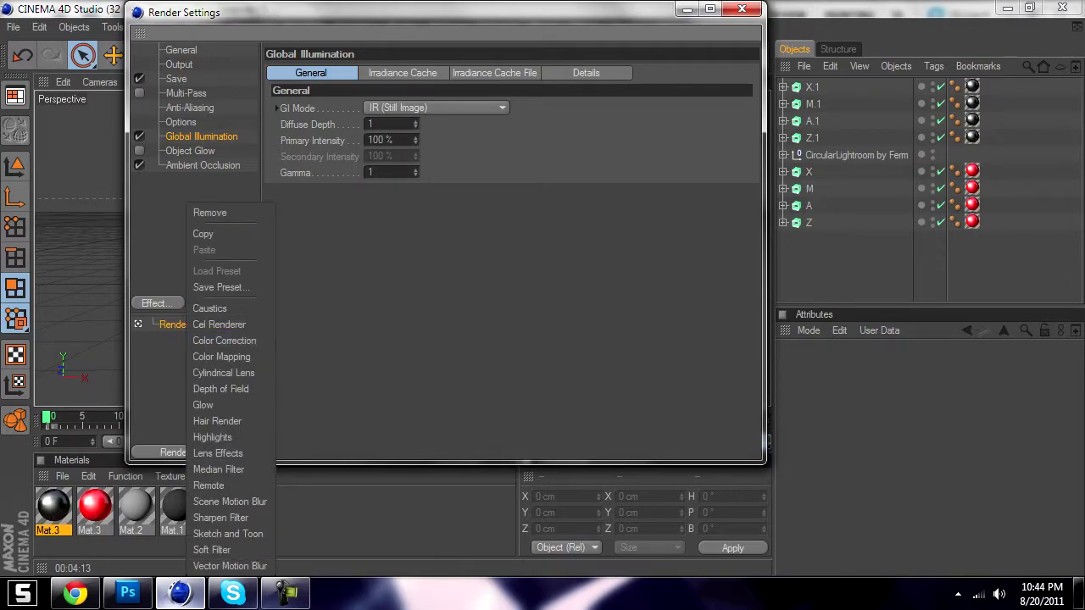
key("Escape")
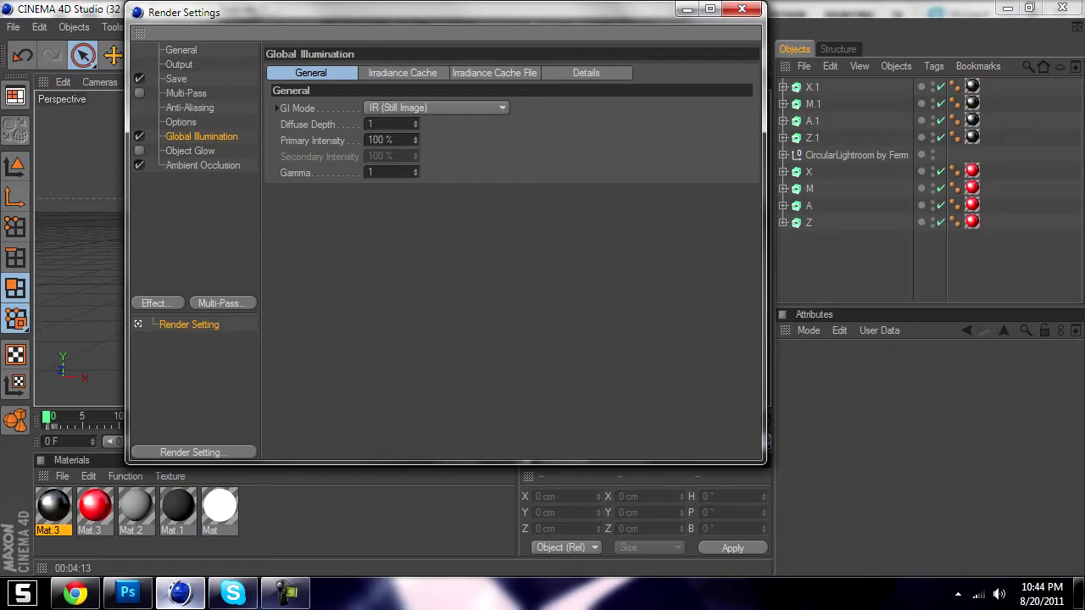
- Examine the remaining Global Illumination pages and the Ambient Occlusion settings, and close the render settings
left_click(403, 73)
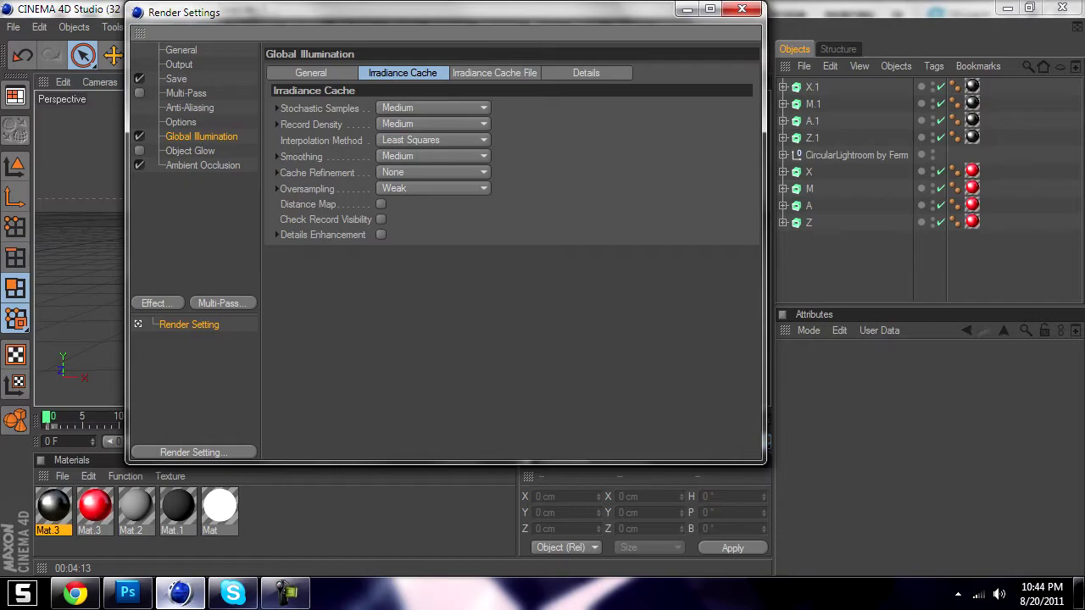
left_click(494, 73)
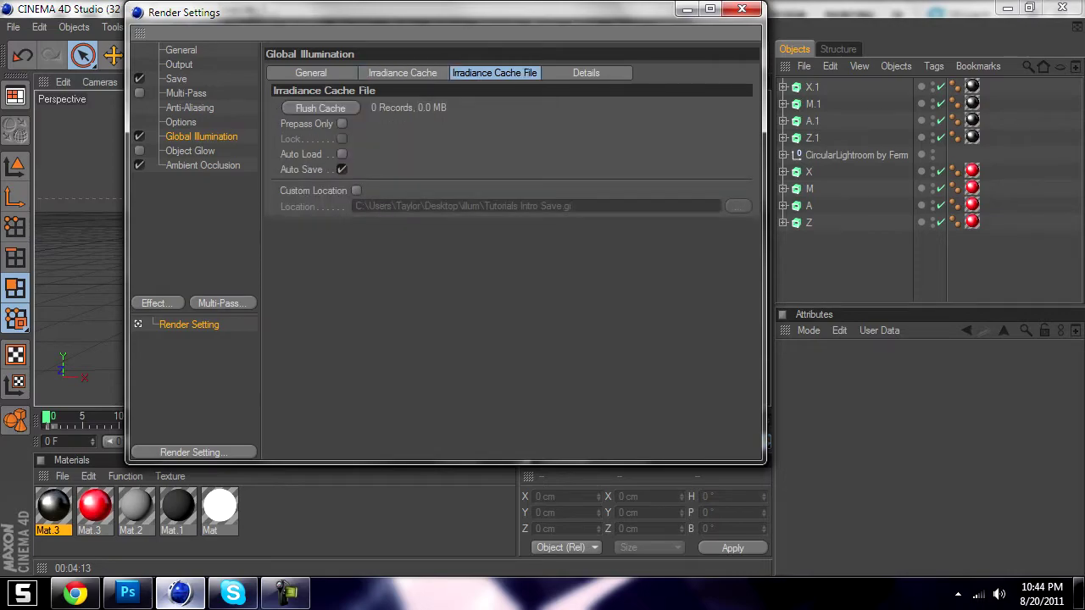
left_click(586, 73)
left_click(311, 73)
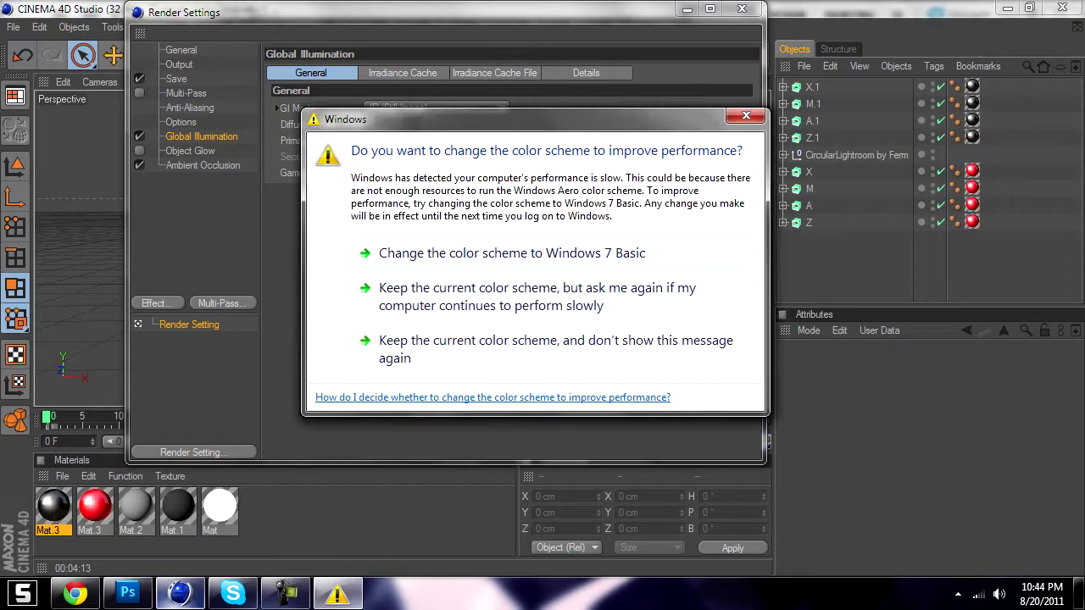
left_click(746, 116)
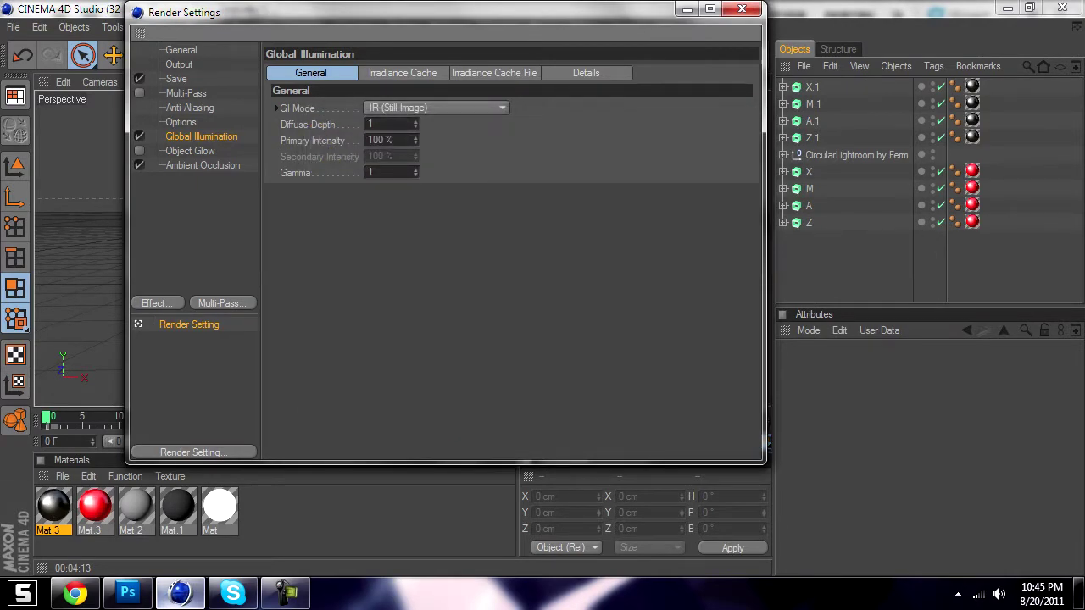
left_click(202, 165)
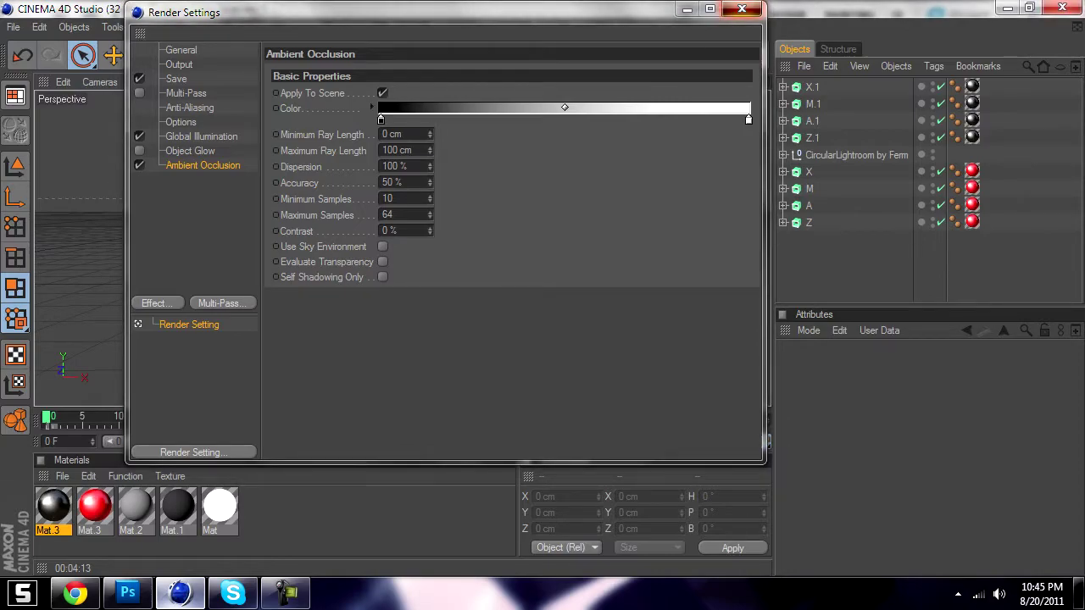
left_click(741, 8)
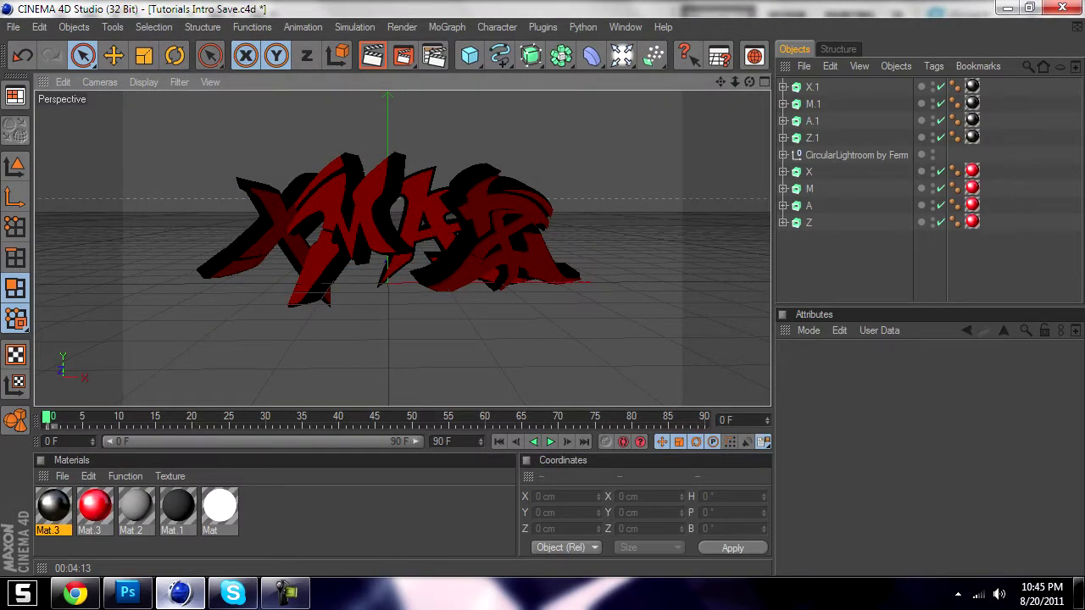
- Minimize Cinema 4D and Photoshop and open the Cinema 4D Renders folder on the desktop
left_click(1007, 9)
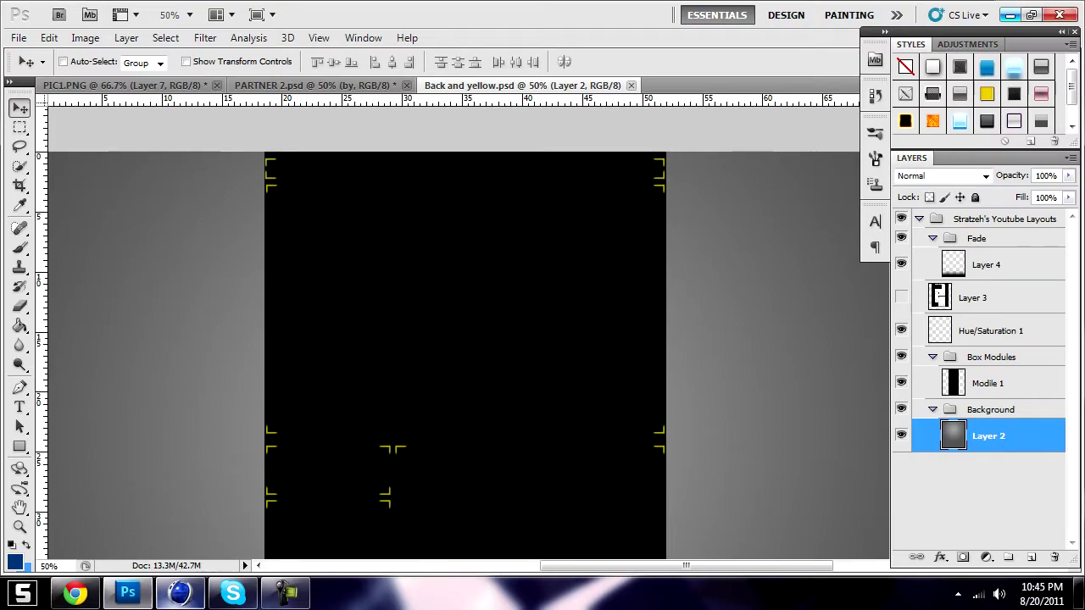
left_click(1008, 14)
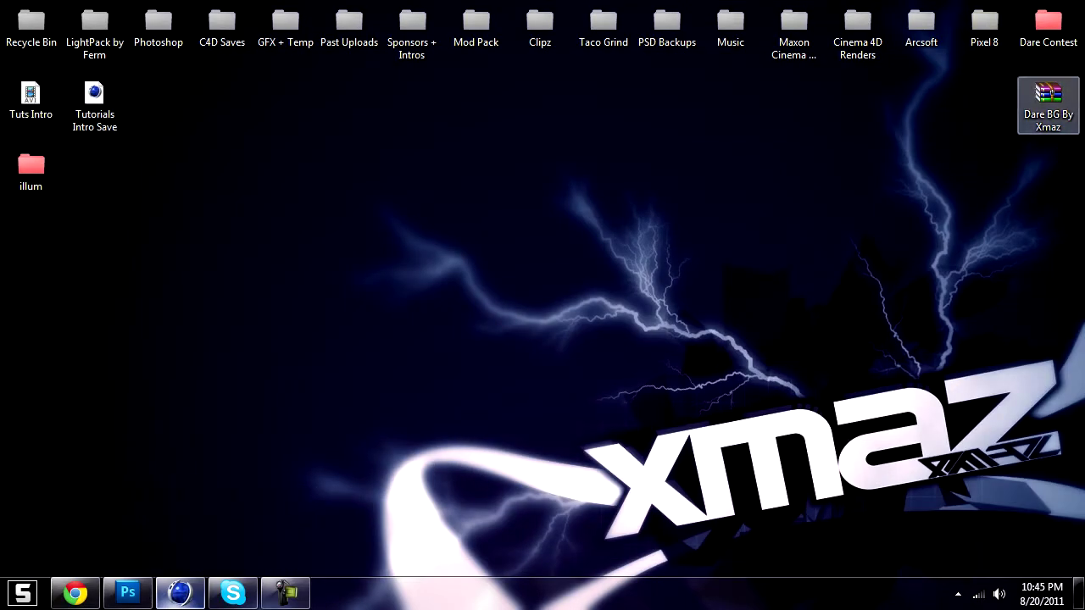
double_click(858, 32)
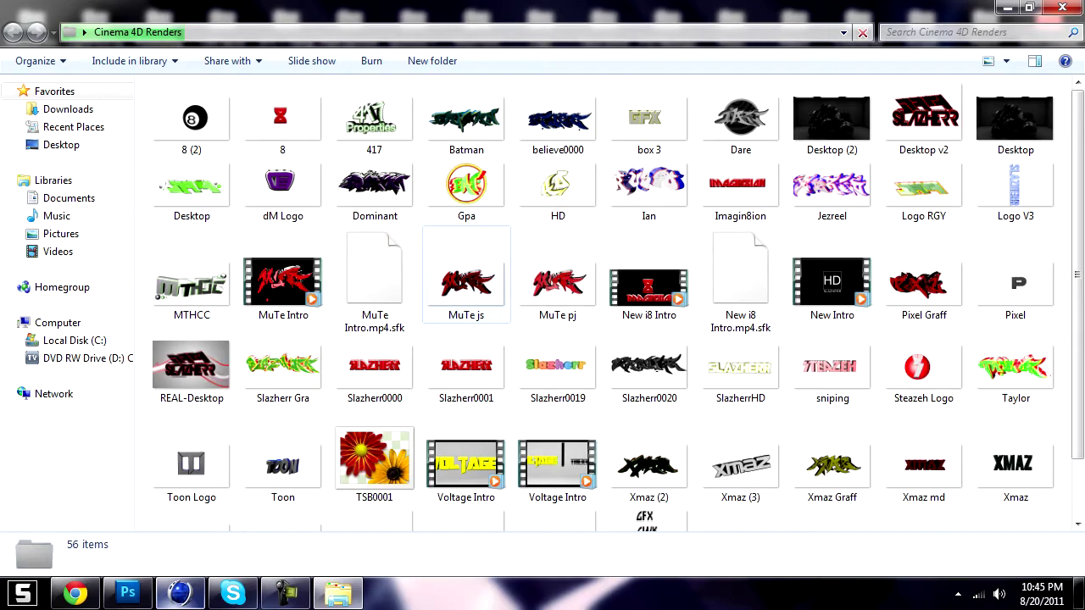
- Copy the MuTe js image from the Cinema 4D Renders folder and paste it onto the desktop
right_click(464, 280)
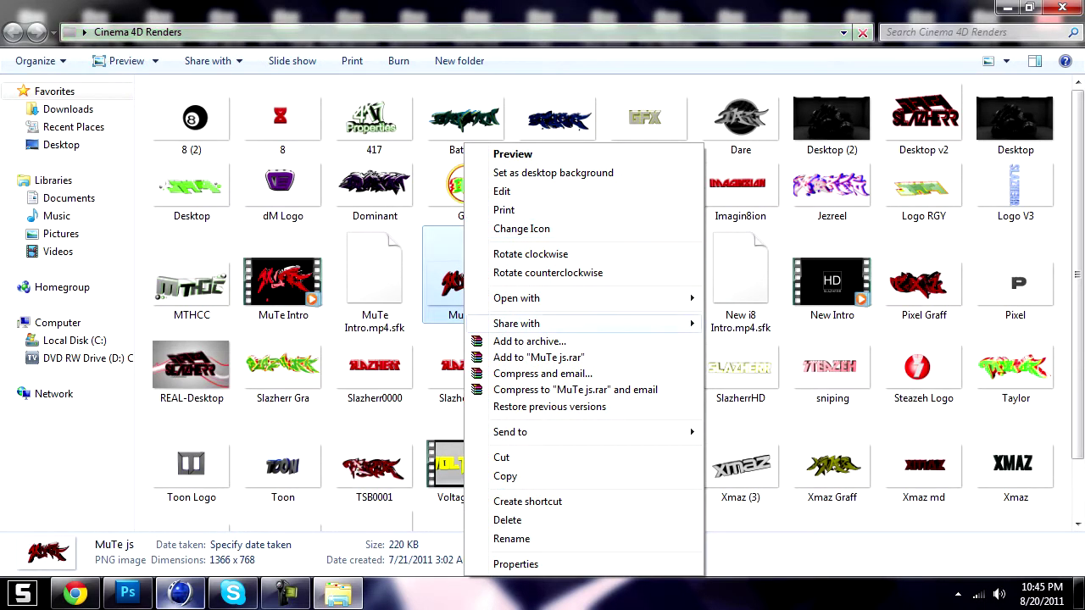
left_click(508, 476)
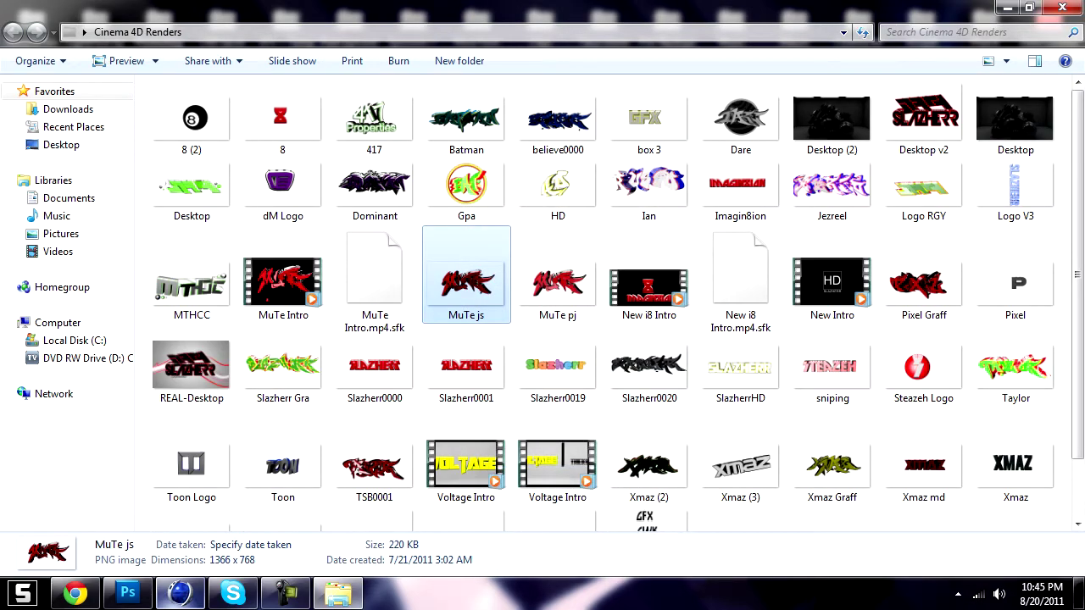
left_click(1057, 8)
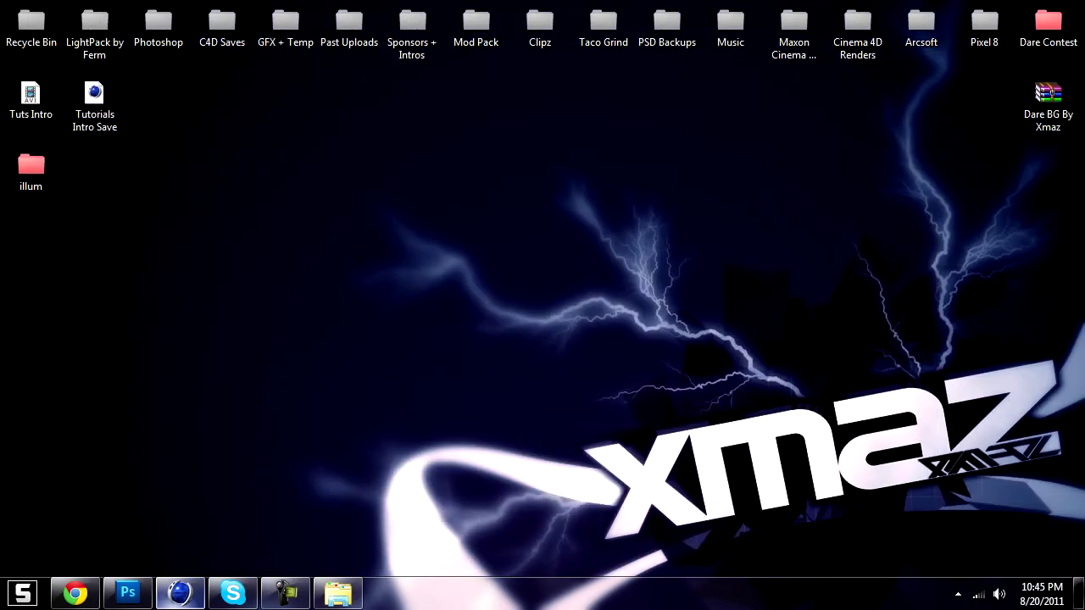
key("ctrl+v")
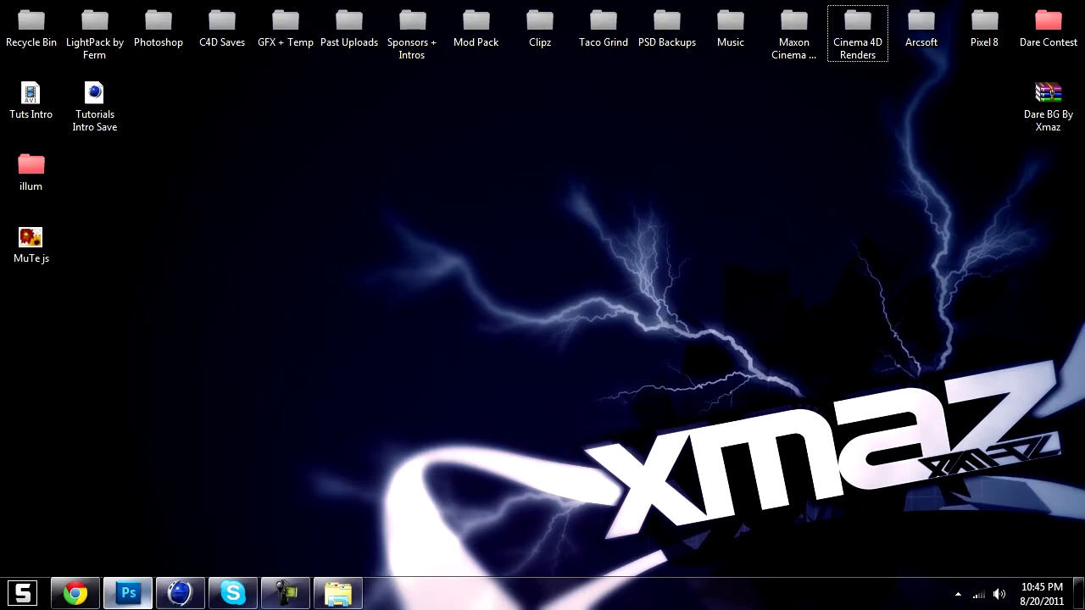
- Switch to Photoshop and open the MuTe js PNG image from the desktop
left_click(128, 592)
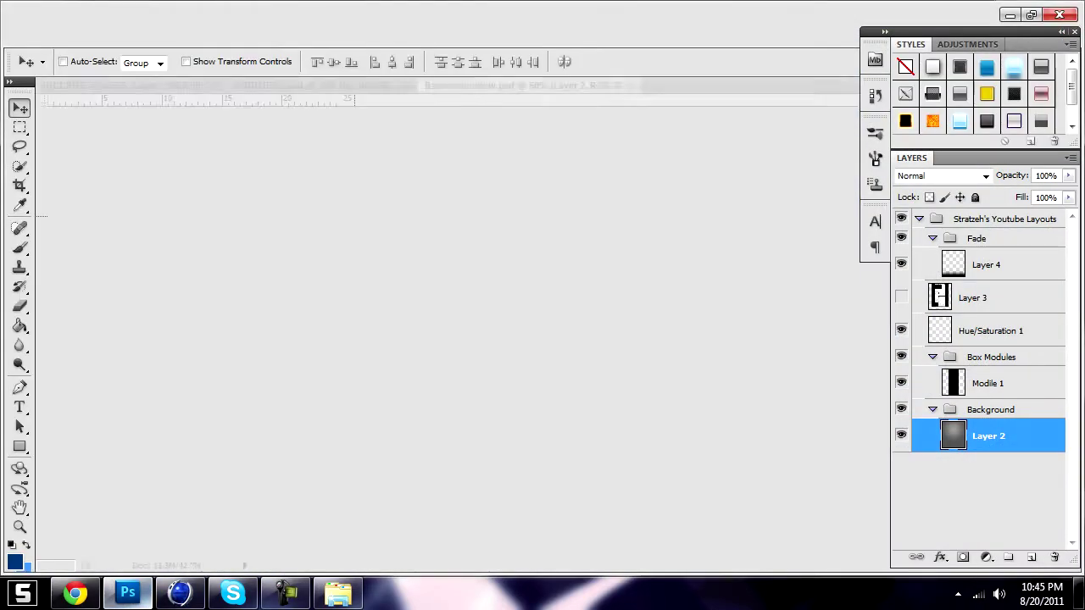
scroll(504, 181, "down", 1)
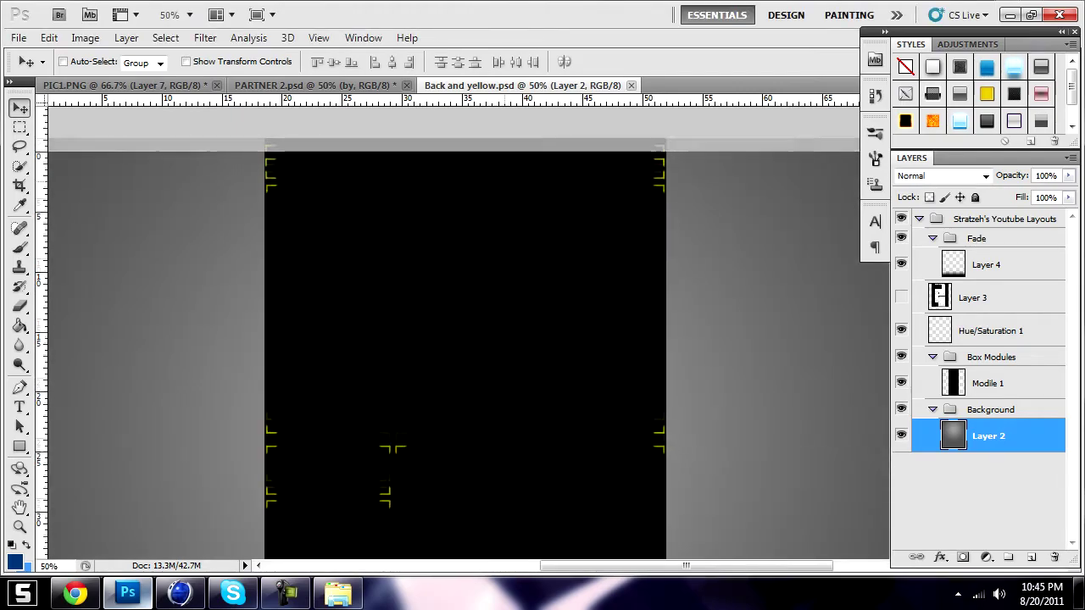
scroll(500, 179, "down", 1)
scroll(466, 339, "down", 4)
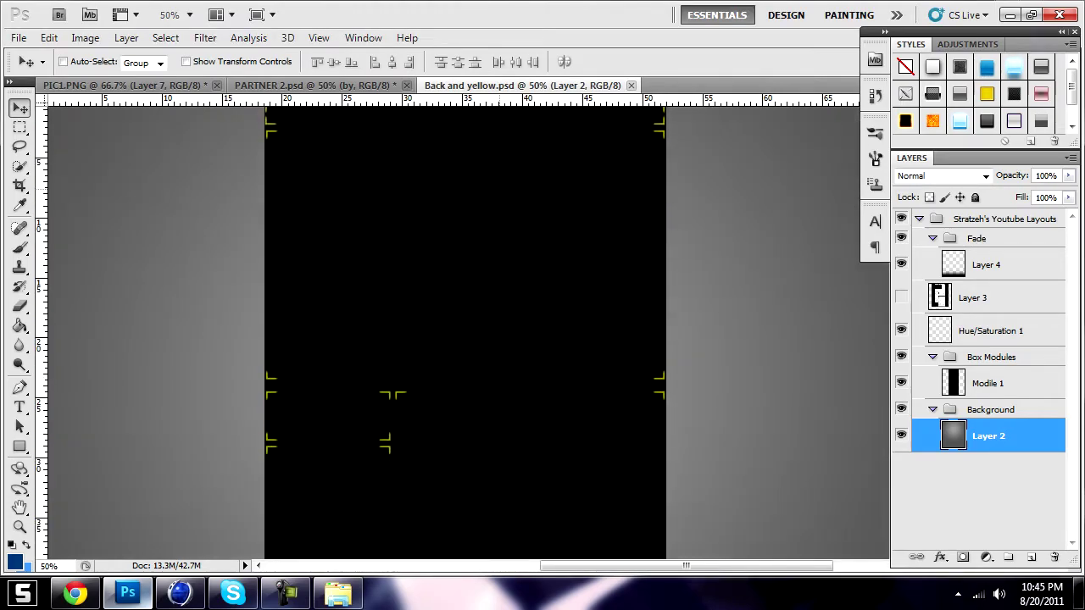
scroll(465, 339, "up", 8)
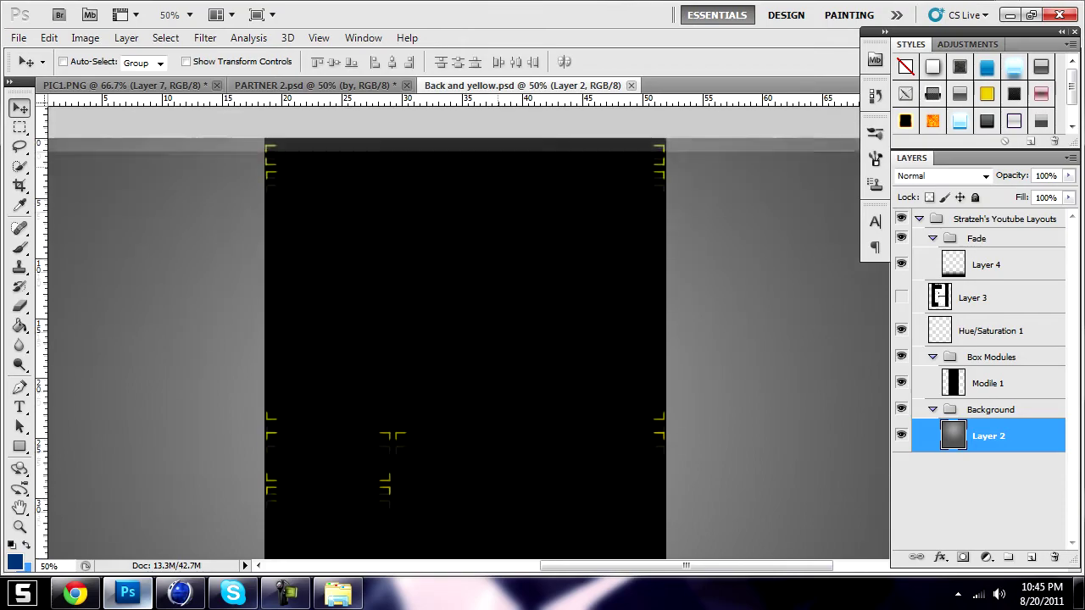
scroll(466, 339, "down", 3)
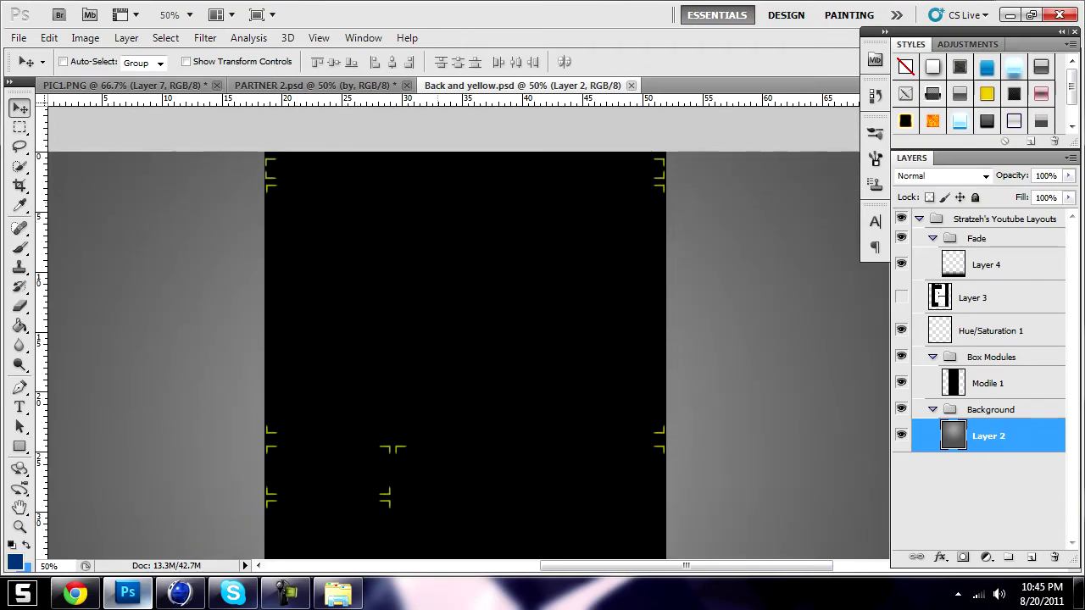
left_click(18, 37)
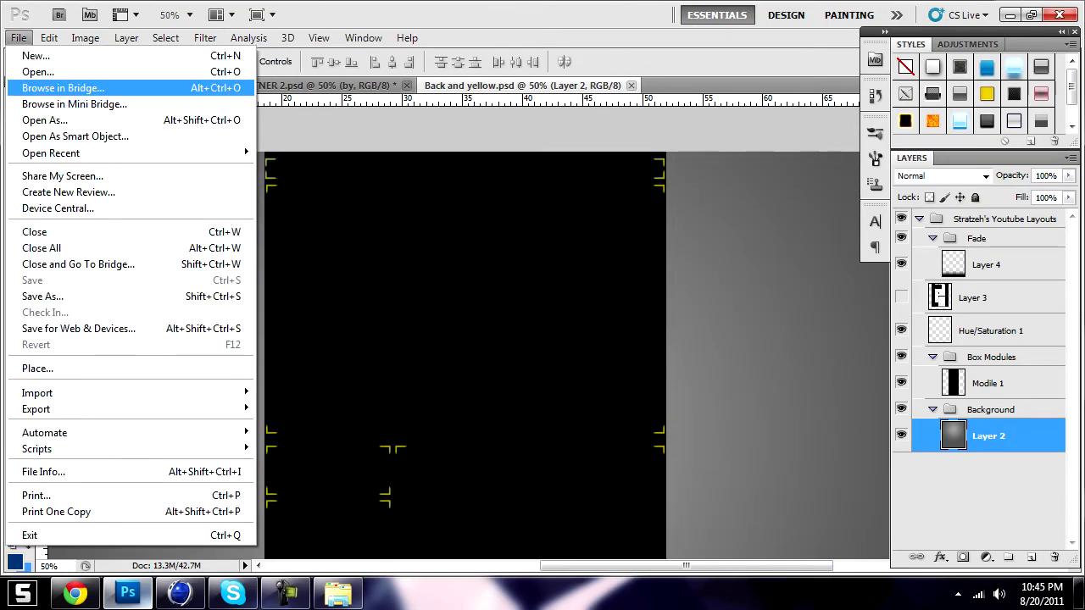
left_click(38, 72)
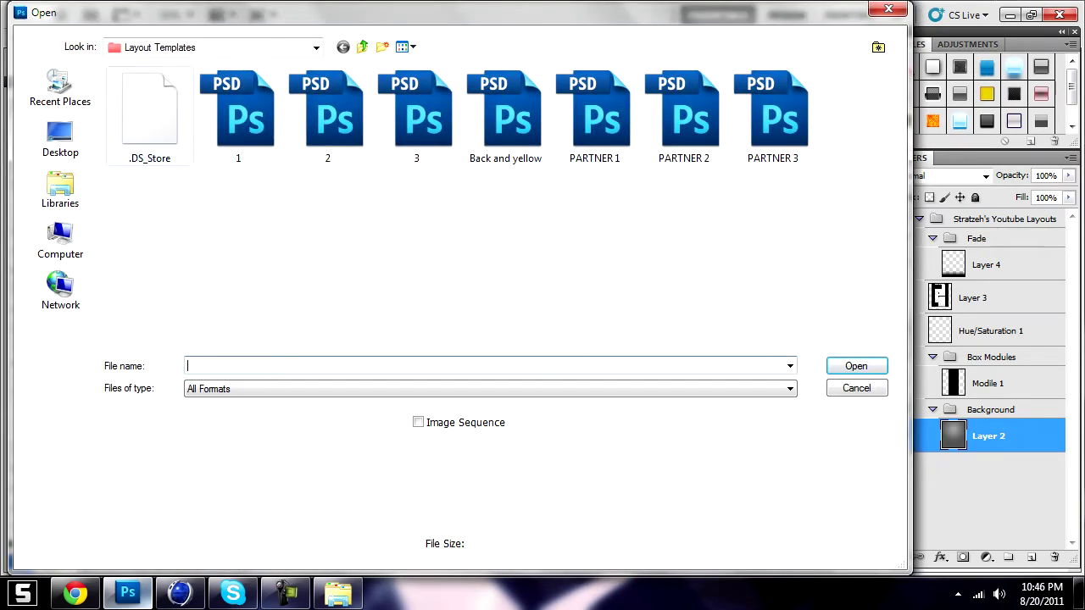
left_click(60, 139)
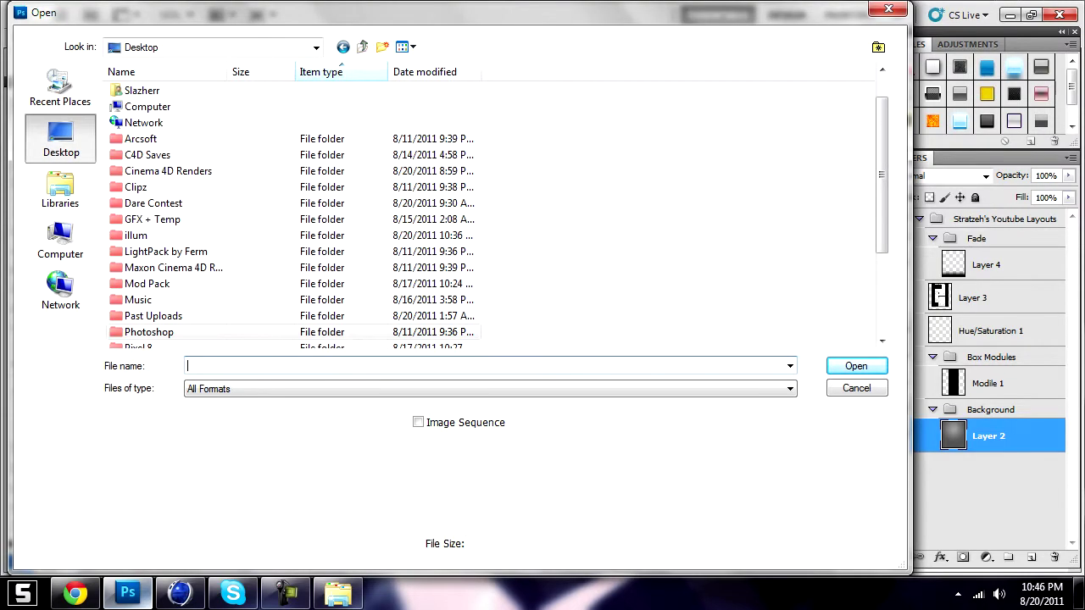
scroll(492, 216, "down", 3)
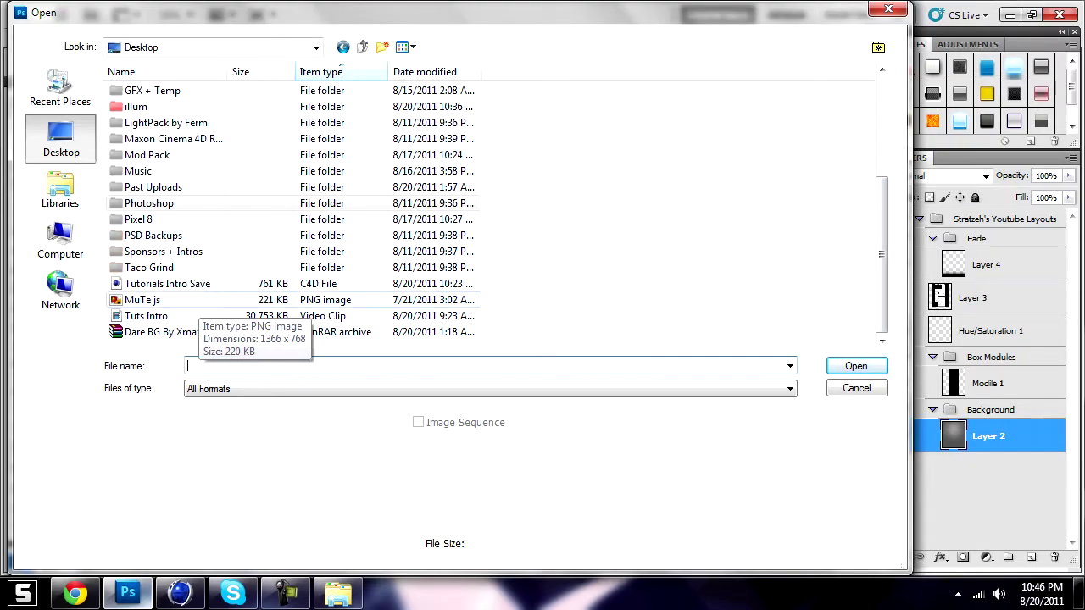
double_click(199, 301)
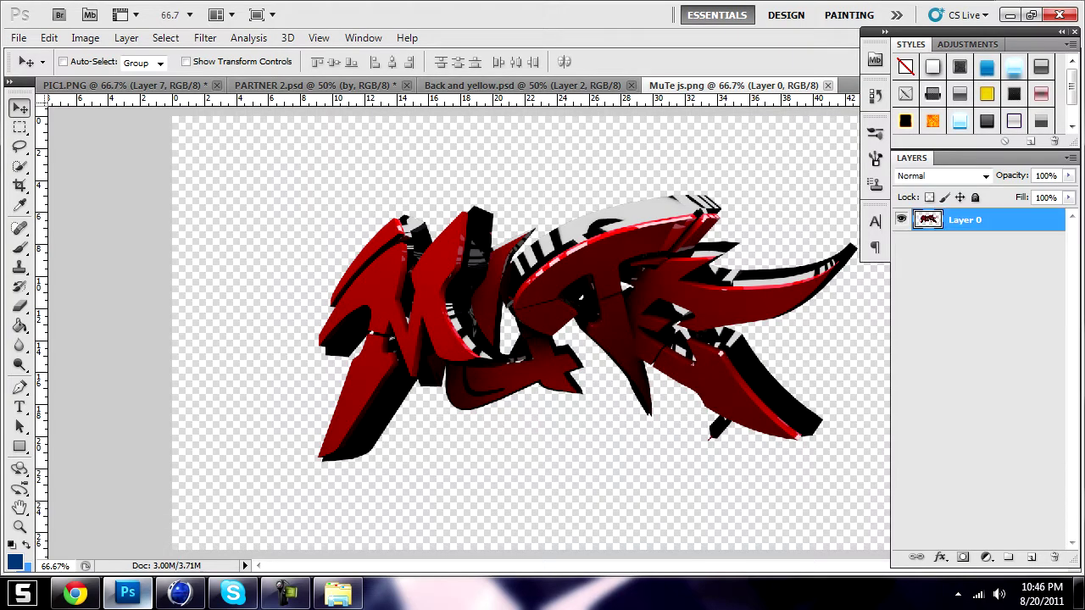
- Duplicate Layer 0 of the MuTe js image into the Back and yellow.psd document as Layer 5
right_click(966, 220)
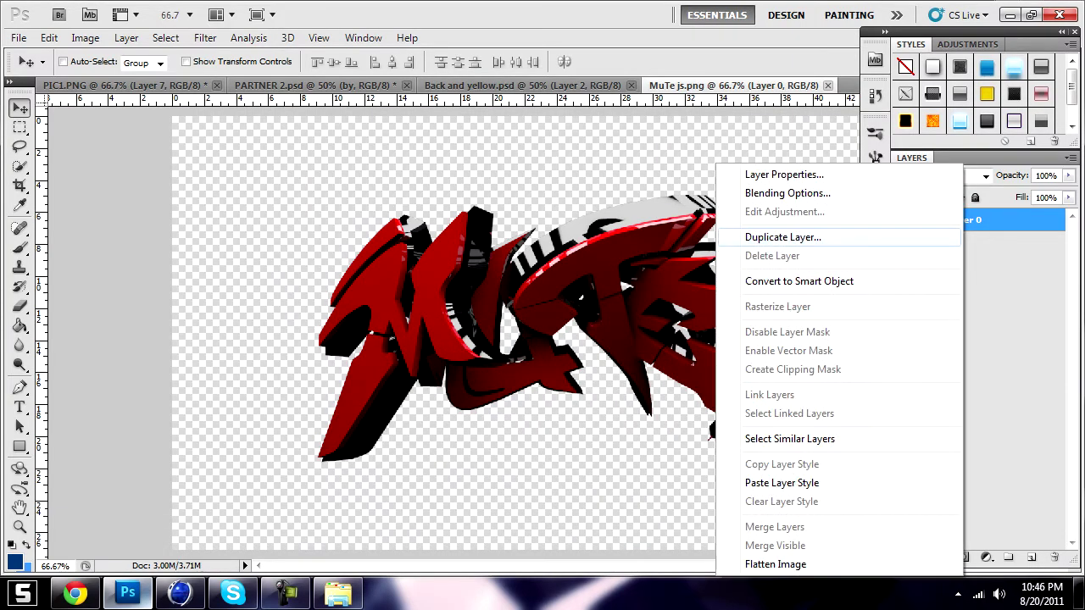
left_click(782, 237)
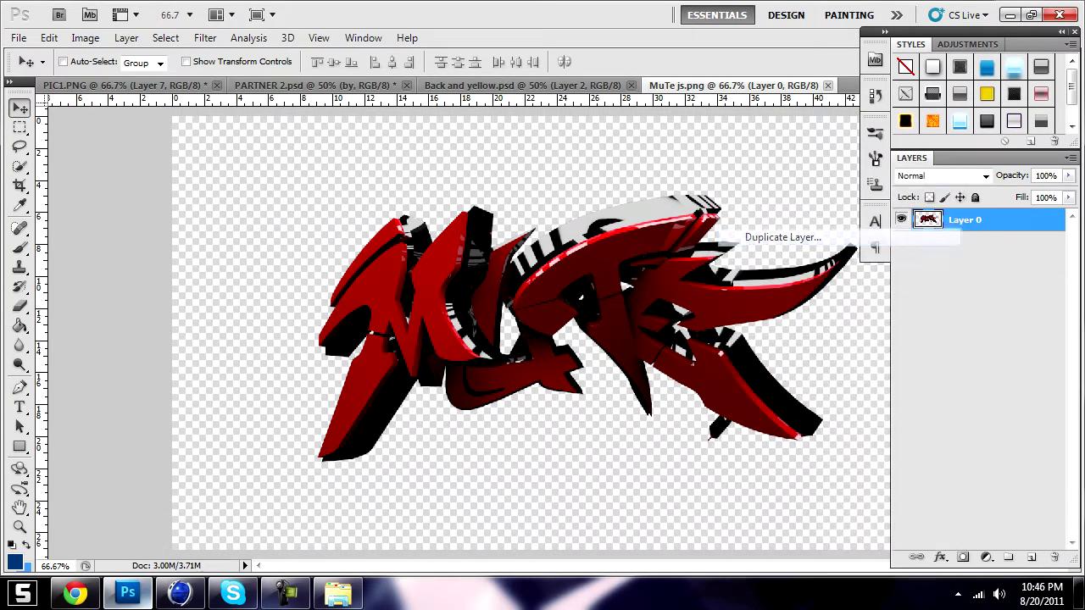
left_click(534, 242)
left_click(480, 287)
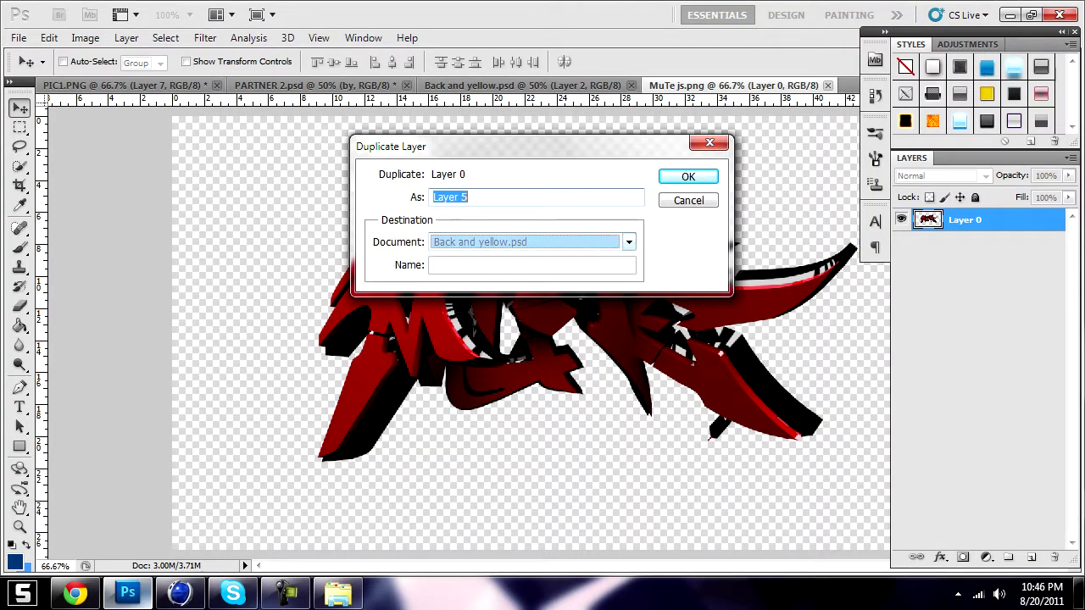
left_click(688, 177)
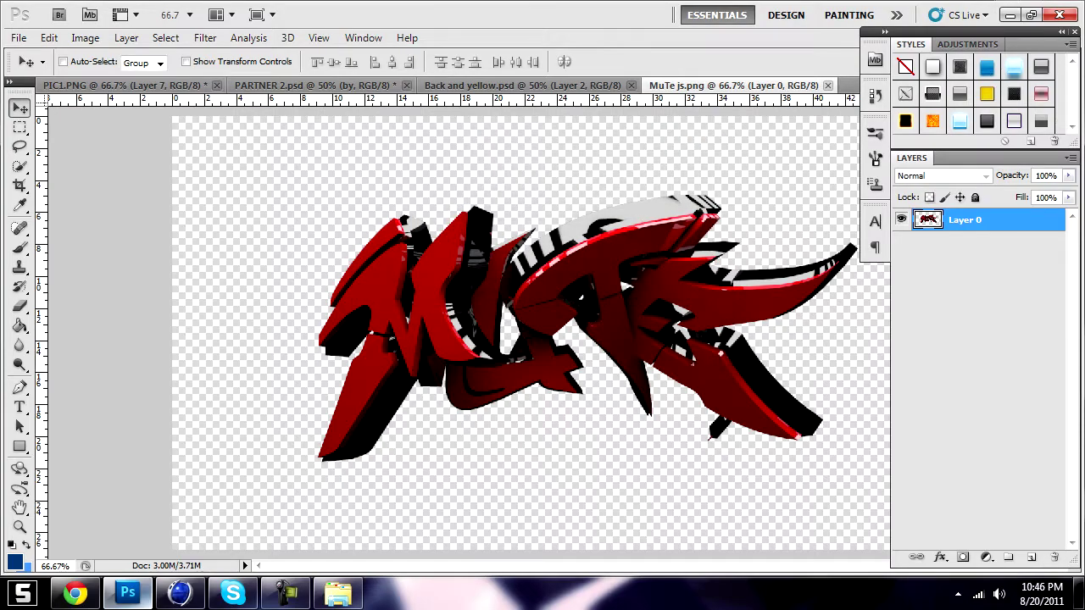
- In Back and yellow.psd, place Layer 5 above Modile 1 in Box Modules and position it over the black panel at about X 1005, Y 470 px
left_click(525, 85)
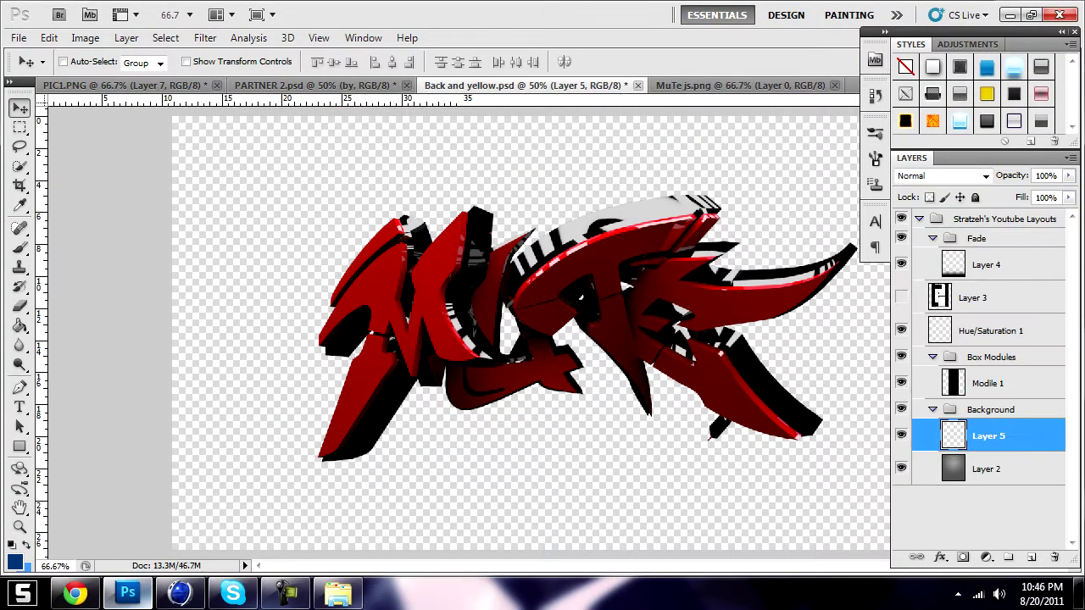
left_click_drag(988, 432, 989, 373)
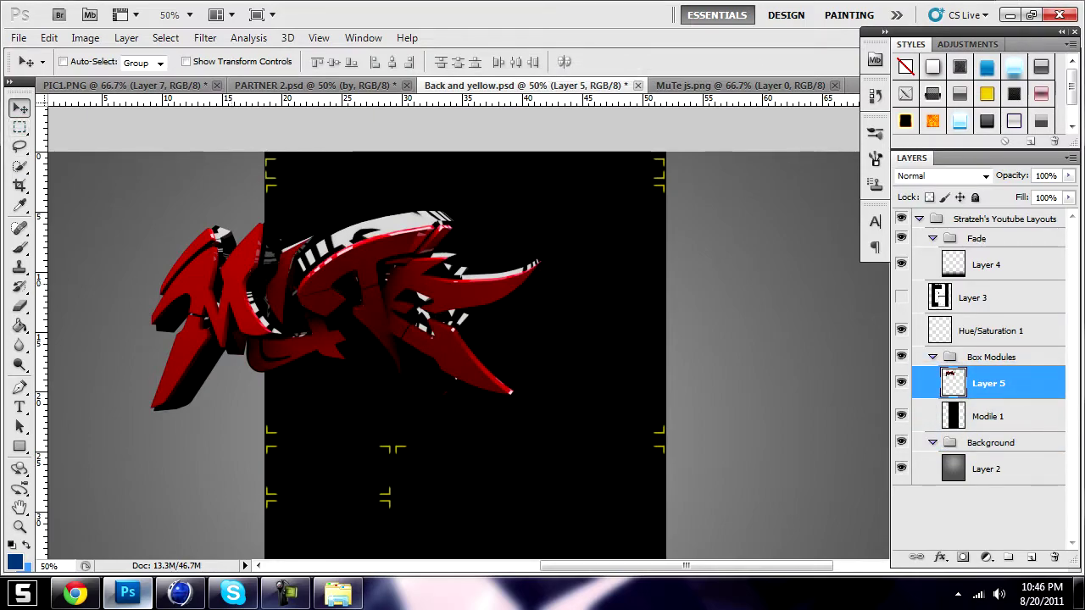
left_click_drag(292, 308, 473, 358)
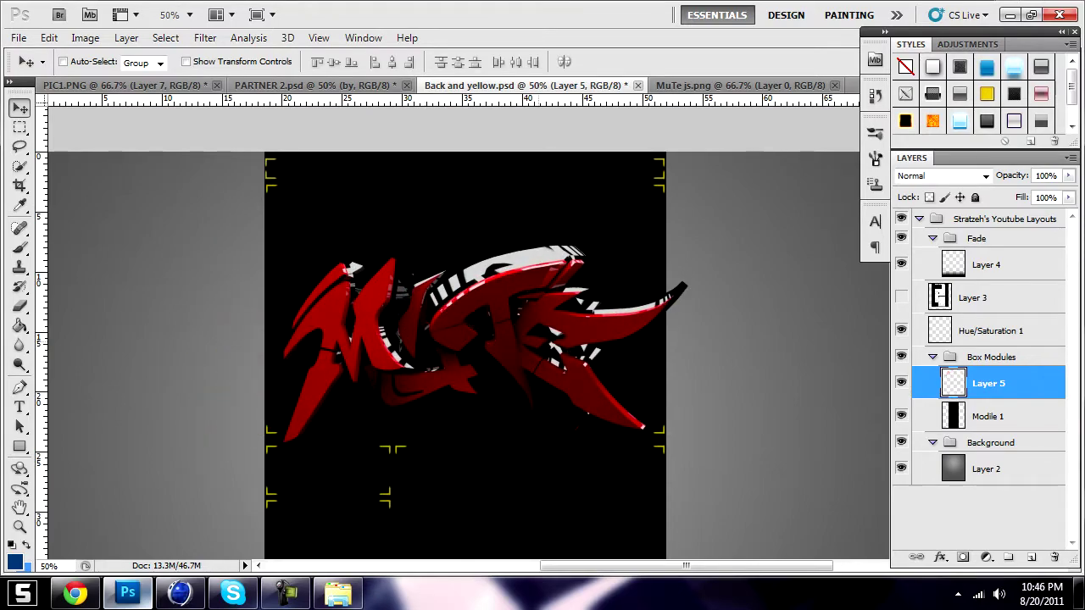
key("ctrl+t")
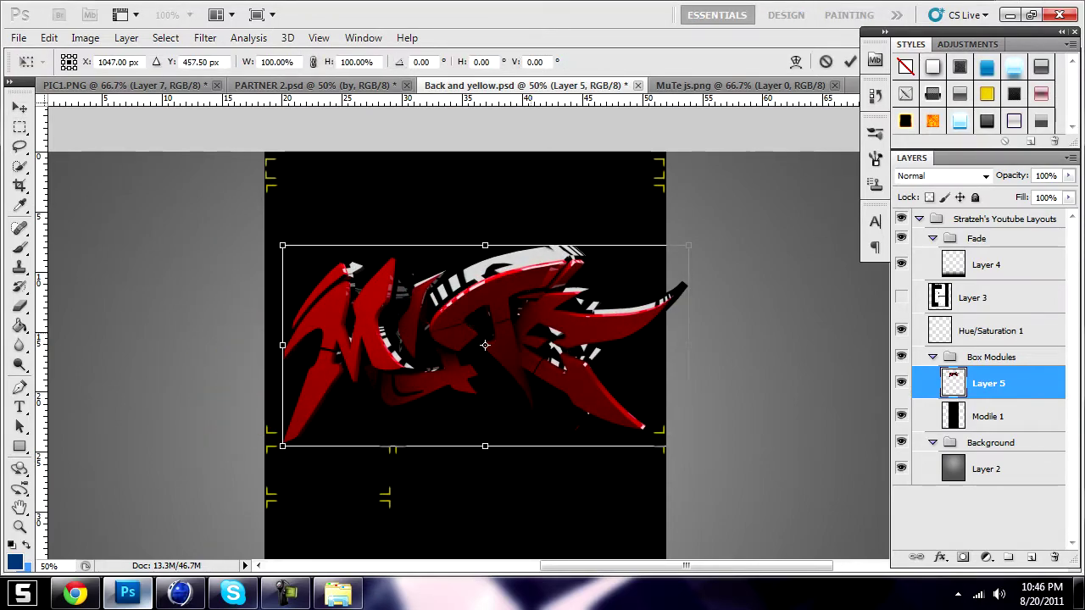
mouse_move(485, 345)
left_mouse_down()
mouse_move(465, 350)
mouse_move(475, 350)
left_mouse_up()
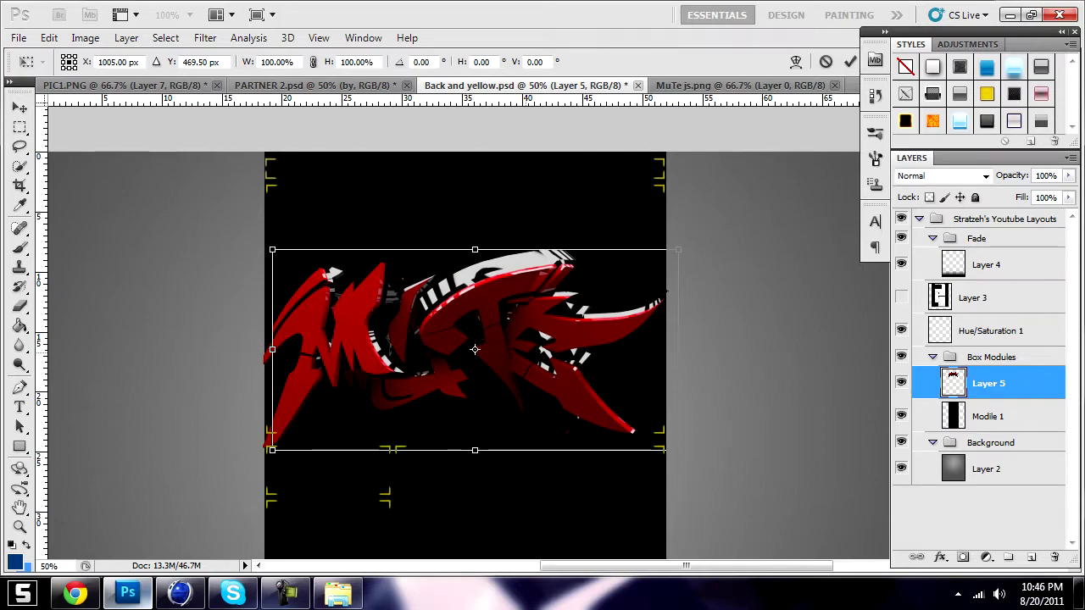